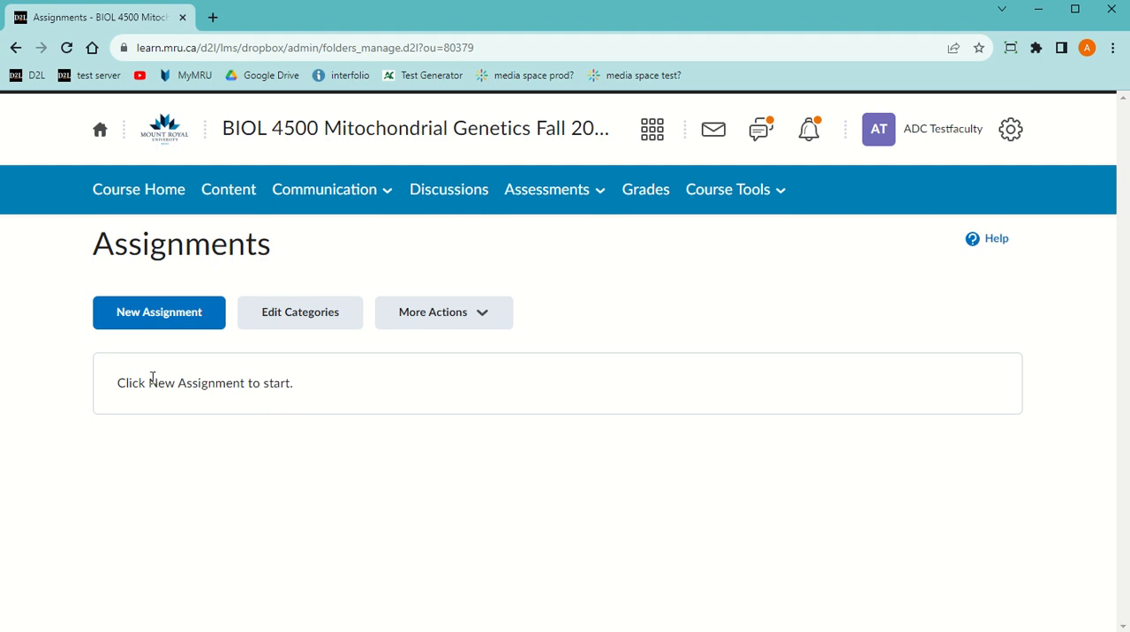
Create a new assignment named "Text Match Draft"
click(176, 322)
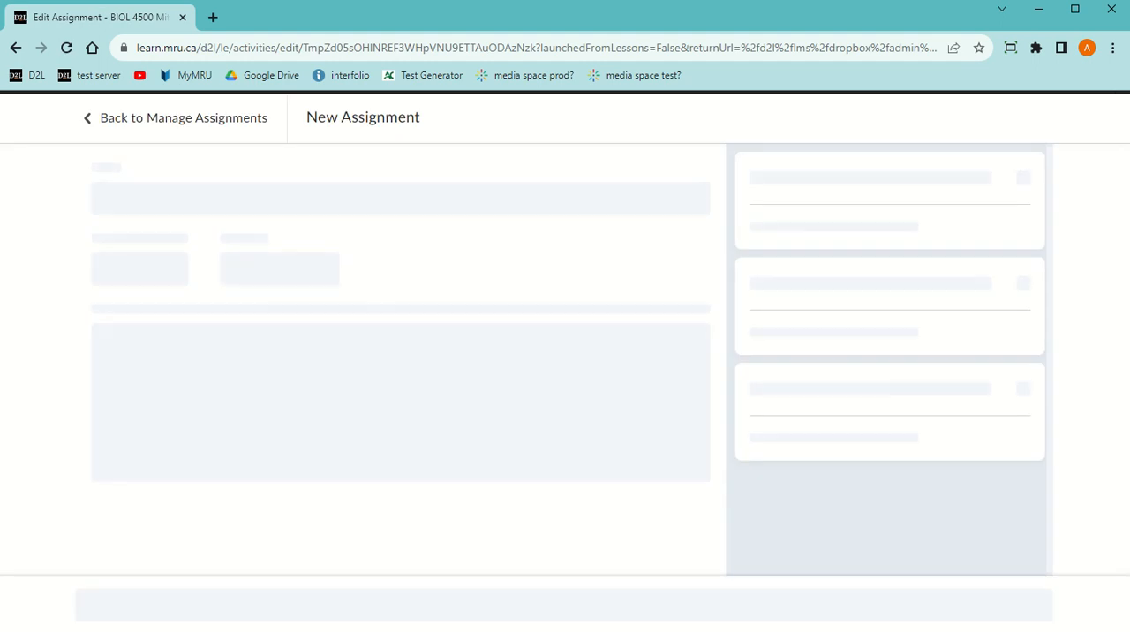
drag(227, 206, 26, 187)
text(Text )
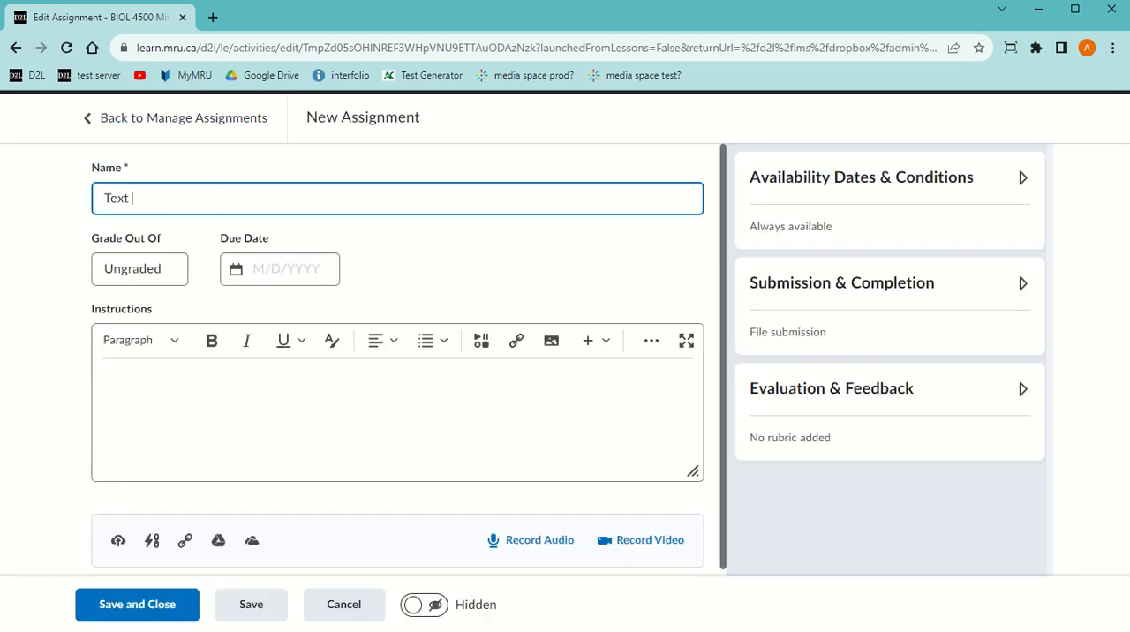
text(Match Draft)
Review the files allowed per submission and the submission retention options in the Submission & Completion settings
click(830, 297)
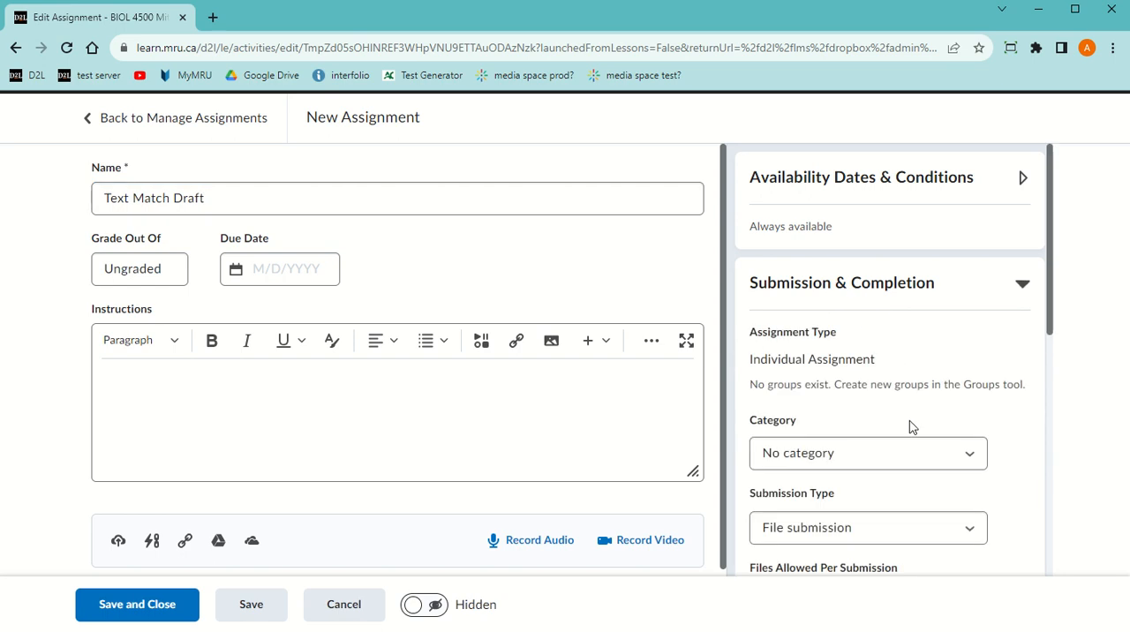
scroll(909, 421, down, 5)
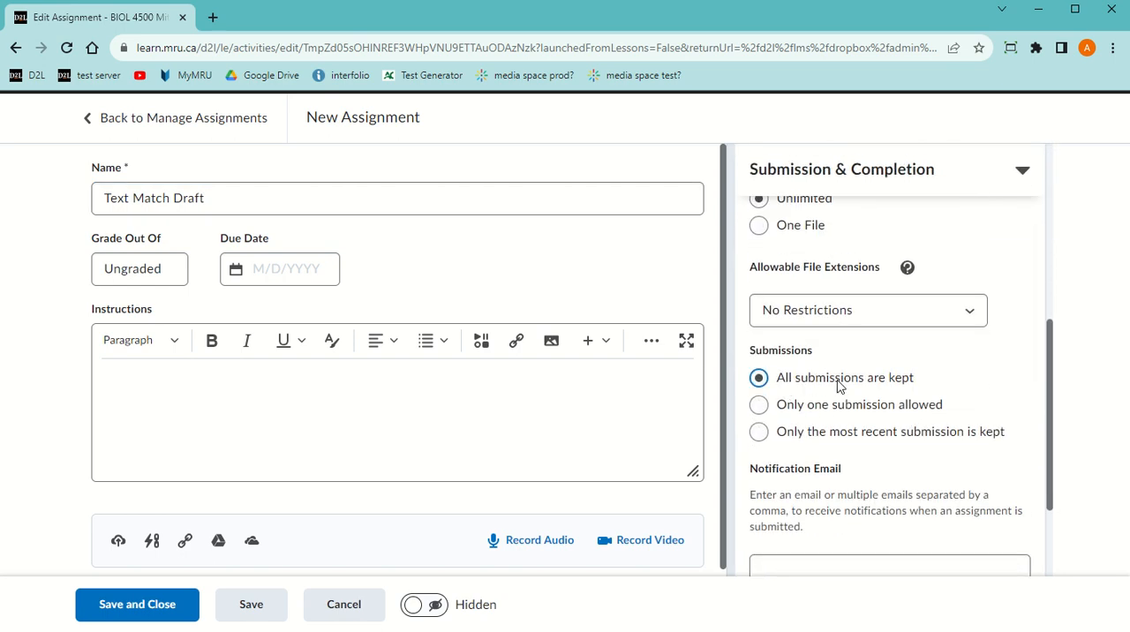
scroll(812, 378, up, 3)
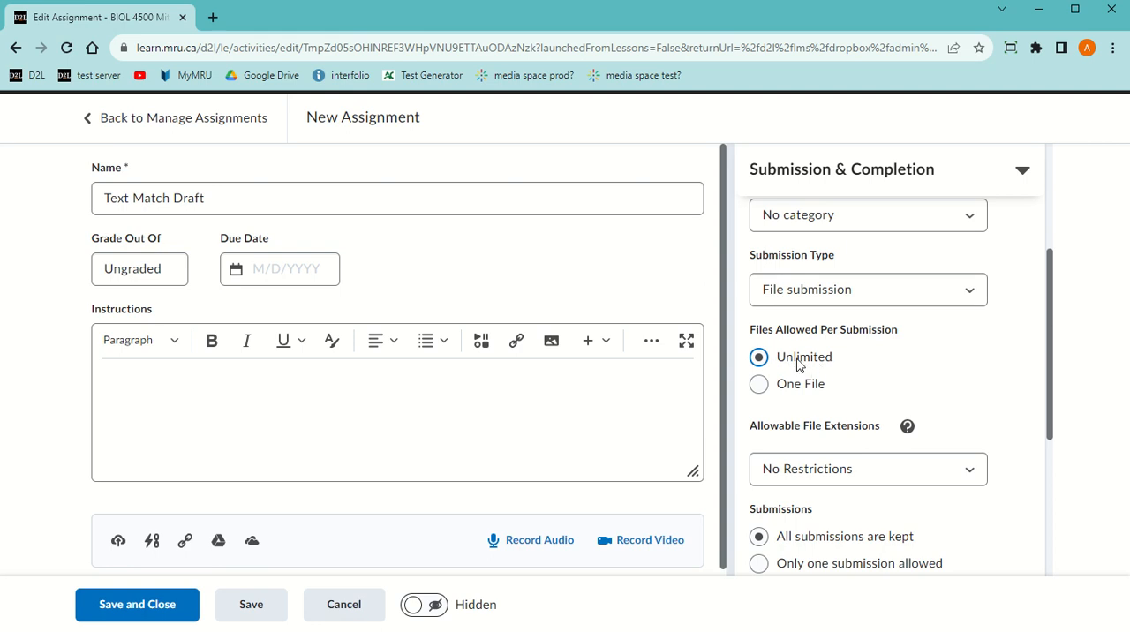
scroll(799, 366, down, 3)
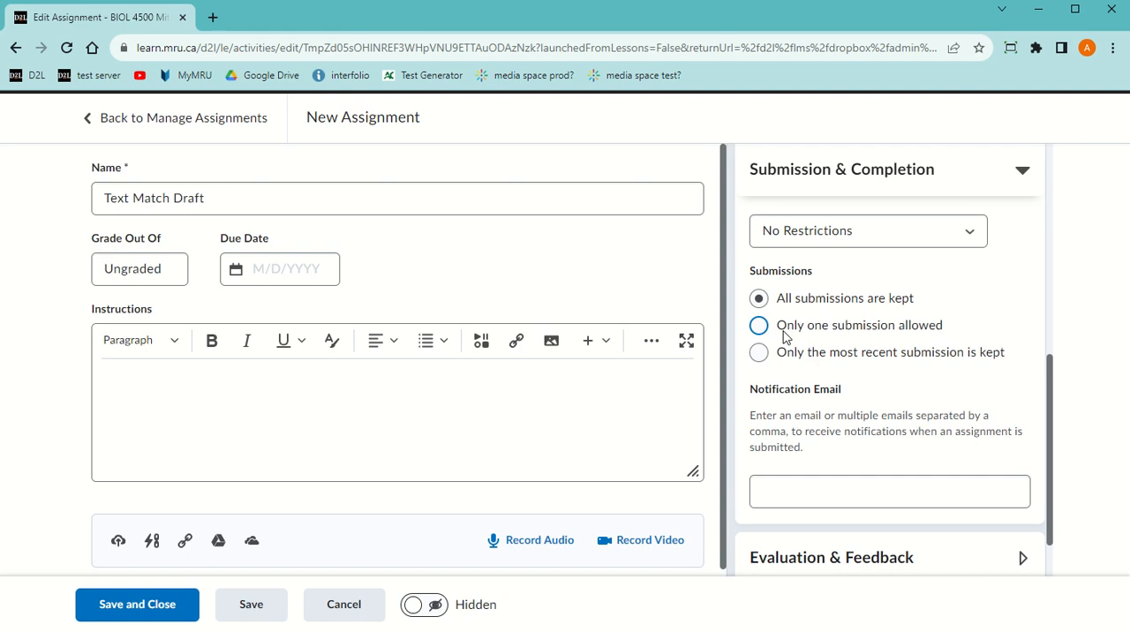
scroll(870, 371, up, 3)
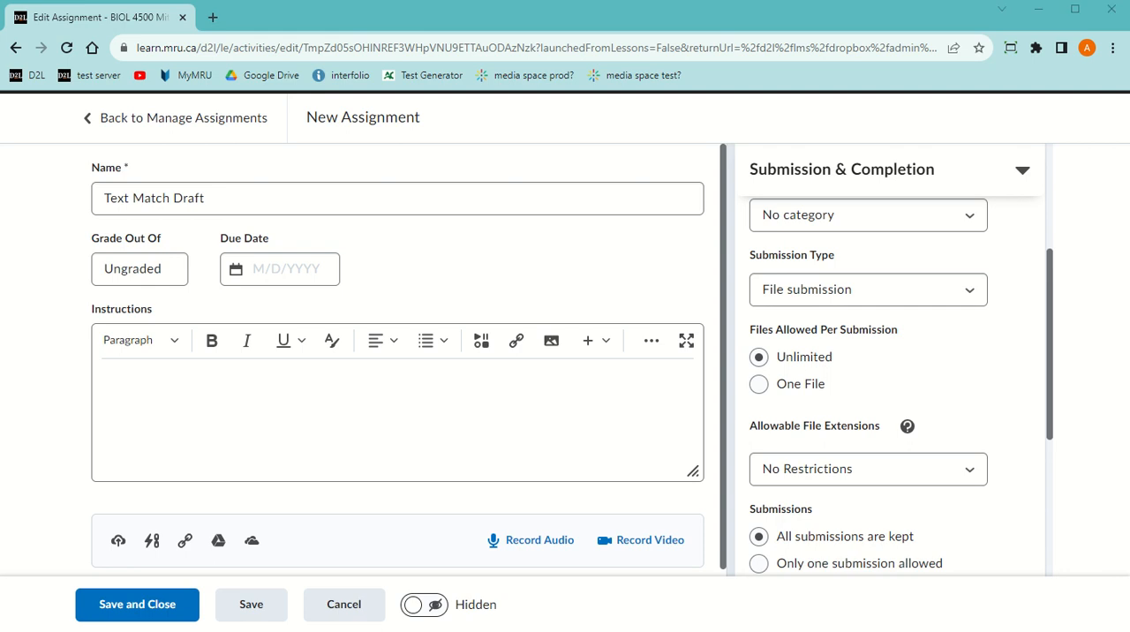
Paste the instructions "You can submit 3 times with an immediate report, then subsequent reports will be available after 24 hrs"
click(166, 390)
right_click(166, 391)
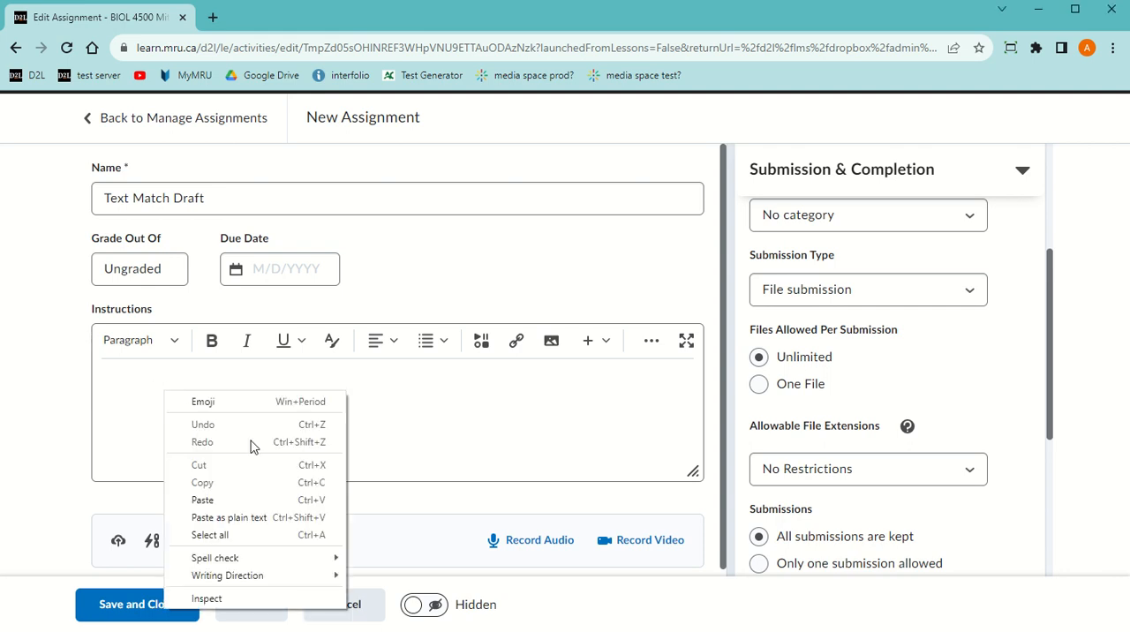
click(247, 503)
Enable the Turnitin Similarity Report for the assignment folder and allow learners to see similarity scores in their submission folder
scroll(854, 448, down, 4)
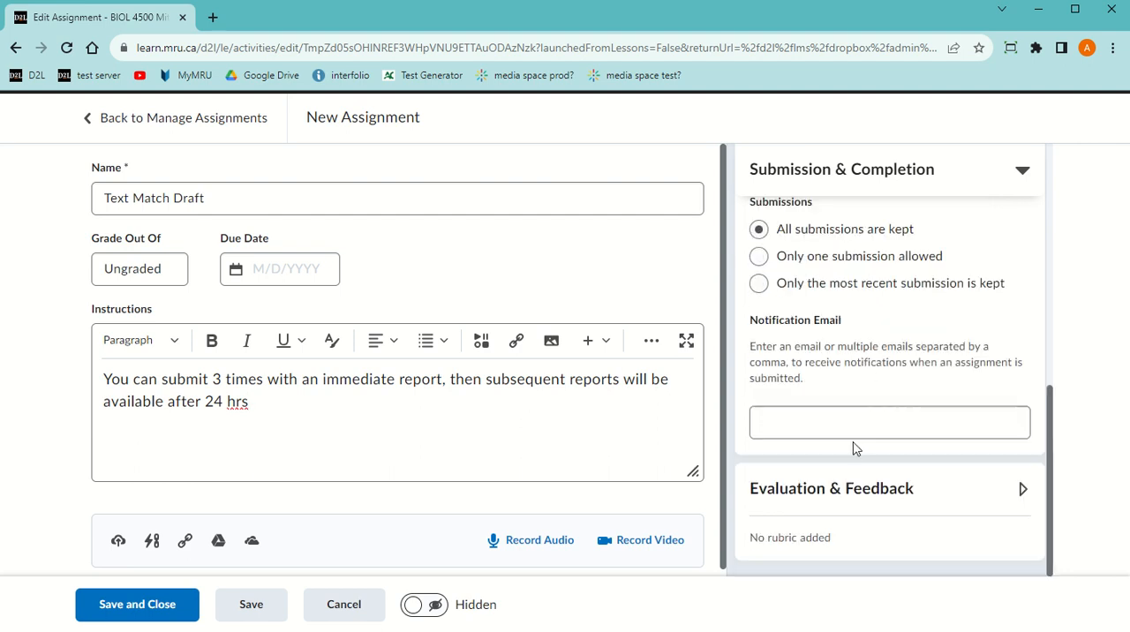
click(848, 488)
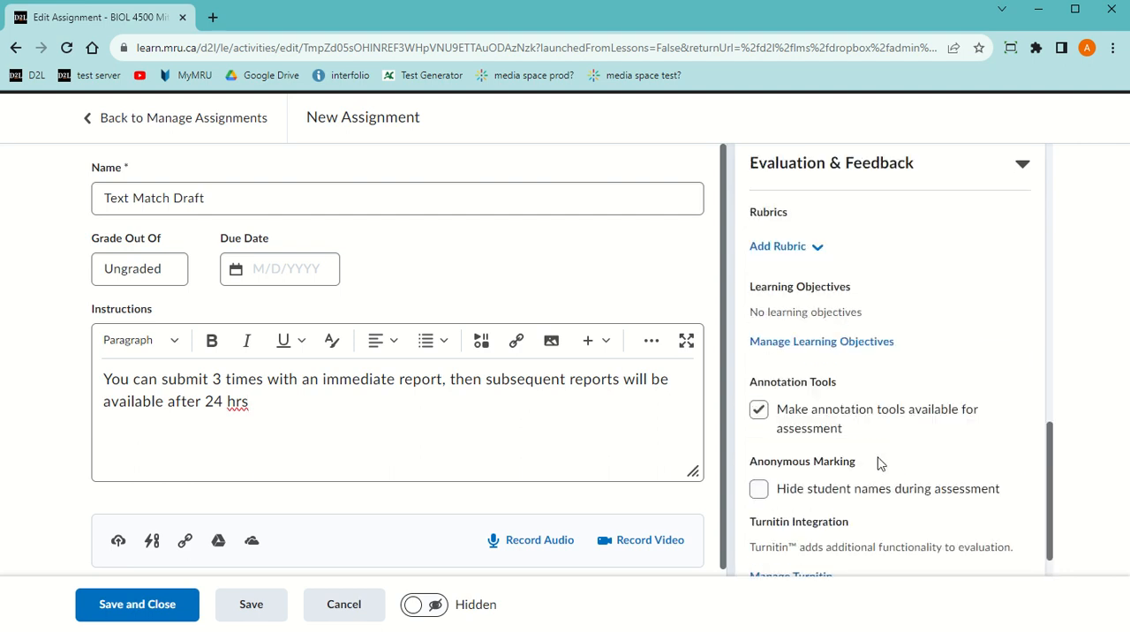
scroll(878, 464, down, 1)
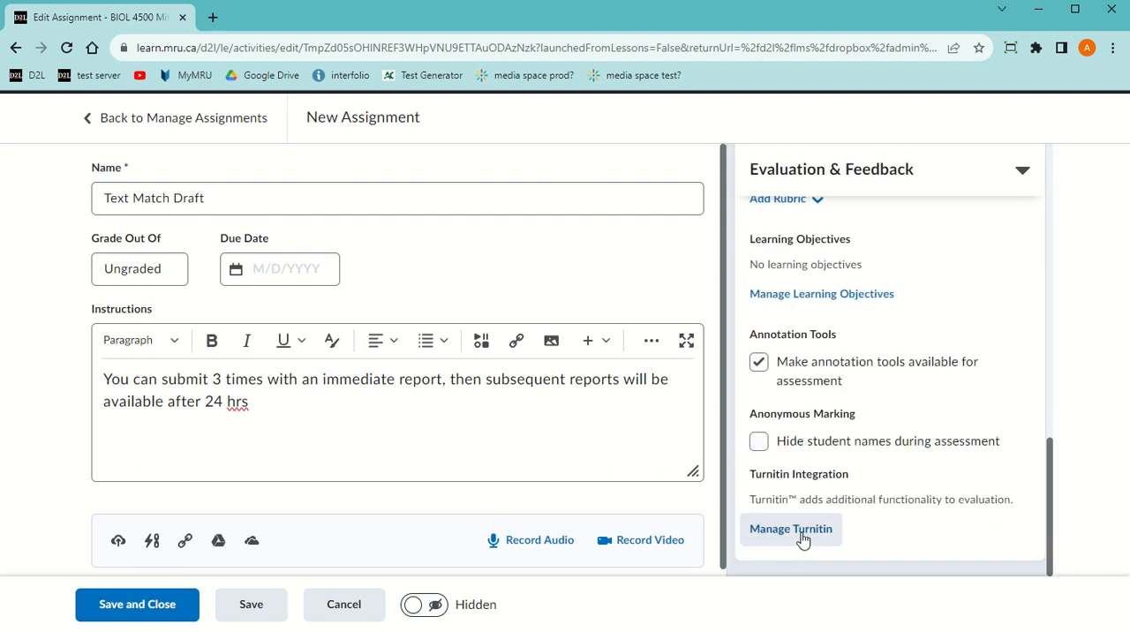
click(794, 532)
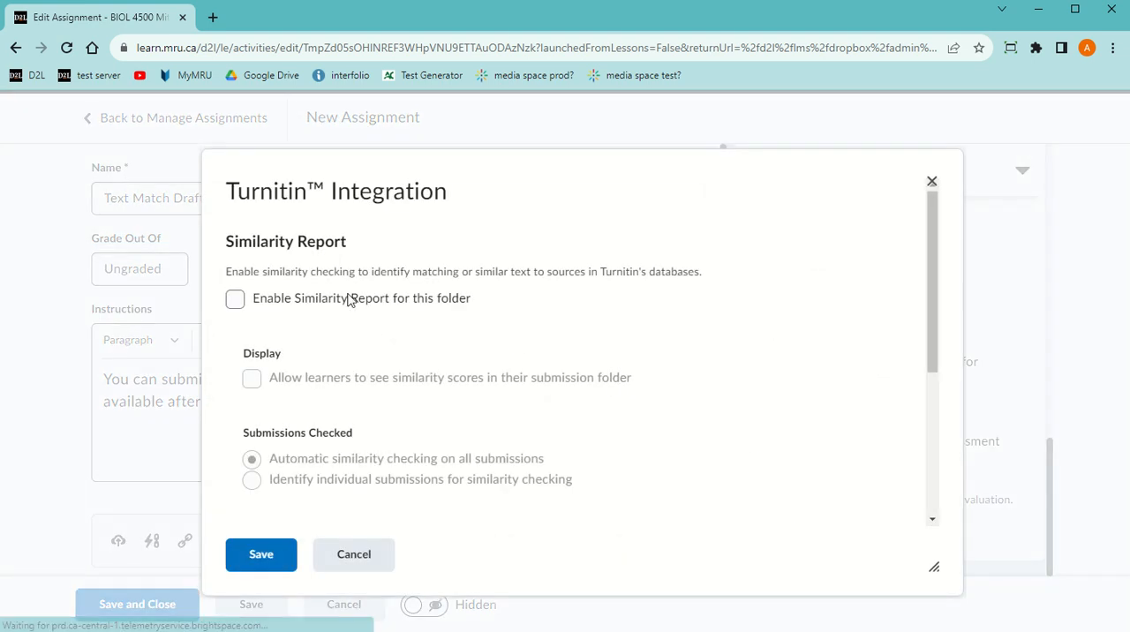
click(234, 300)
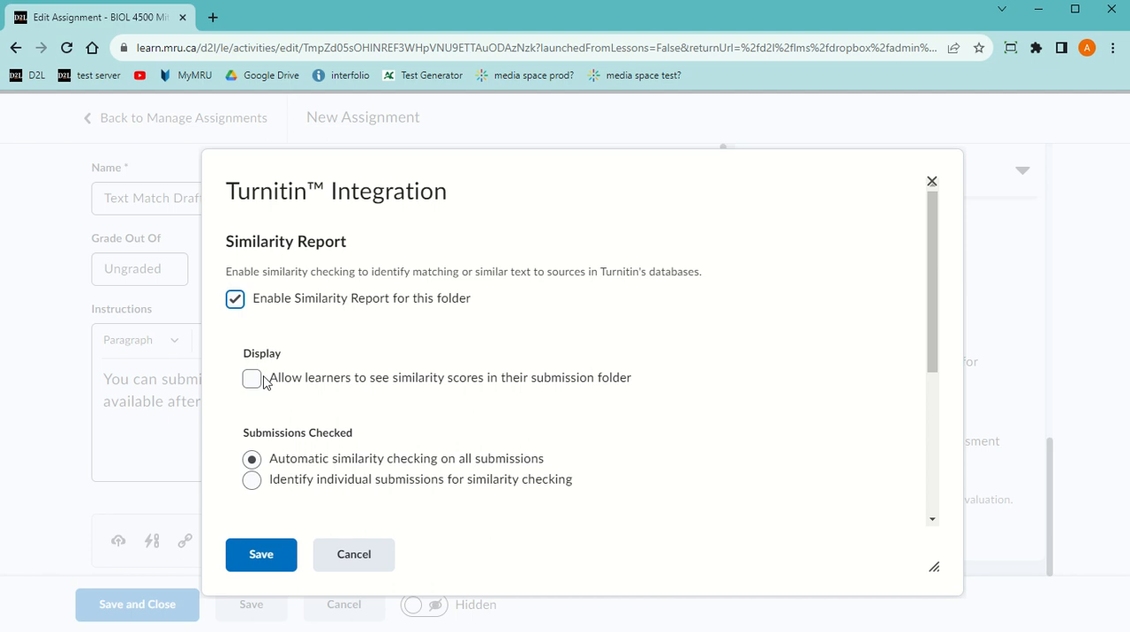
click(252, 381)
In Turnitin's additional options, set submitted papers to "Do not store the submitted papers"
scroll(403, 391, down, 3)
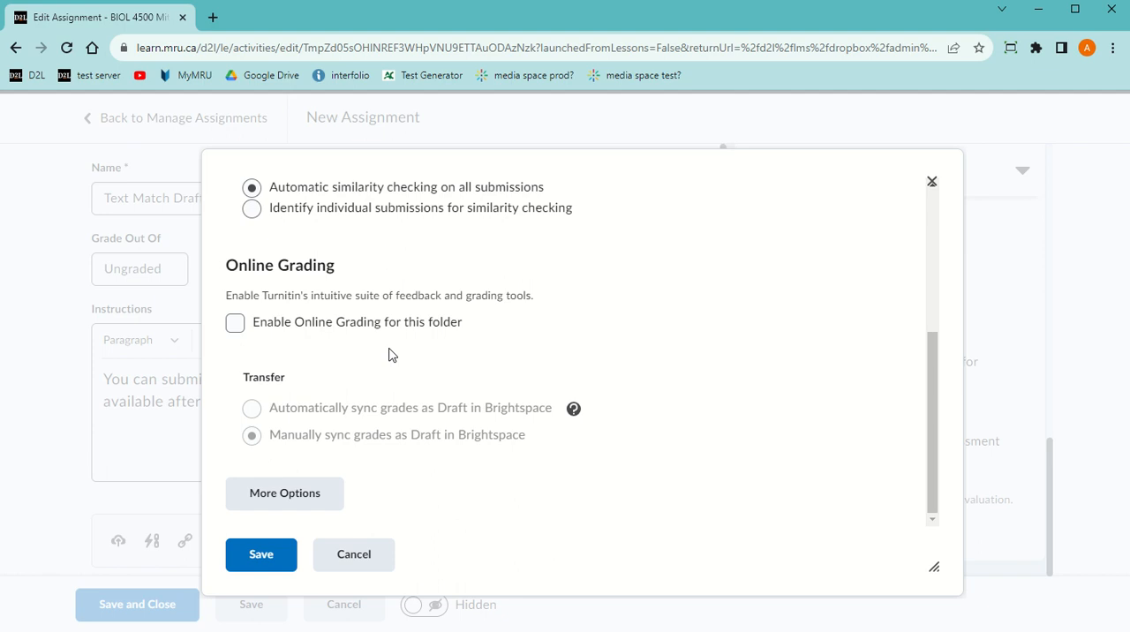
click(279, 496)
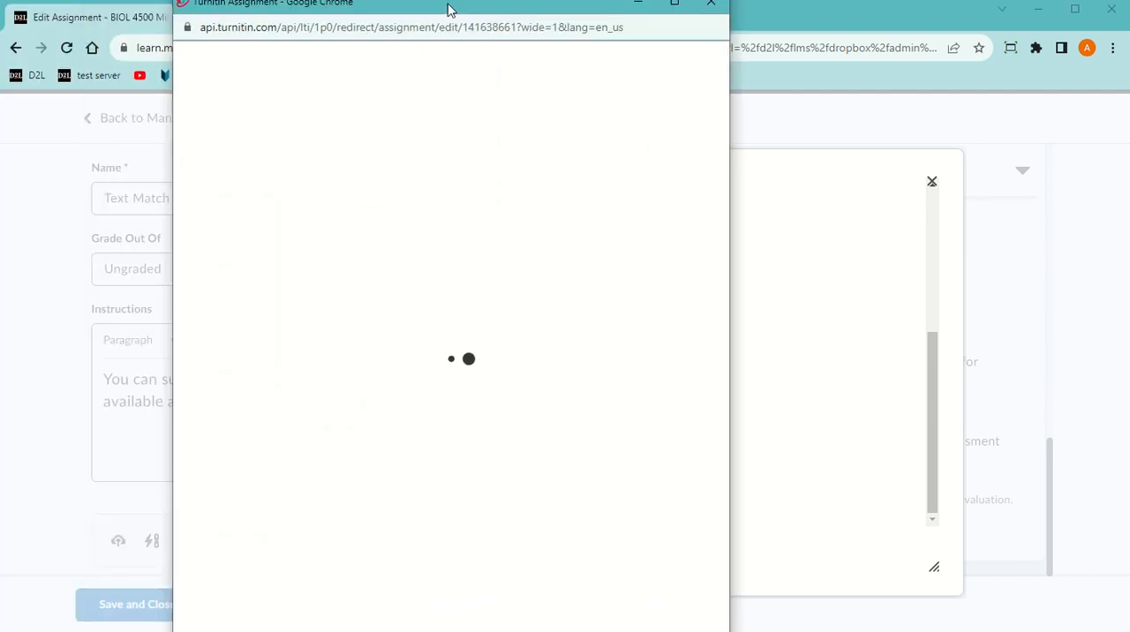
mouse_move(426, 631)
mouse_down()
mouse_move(426, 599)
mouse_move(424, 612)
mouse_up()
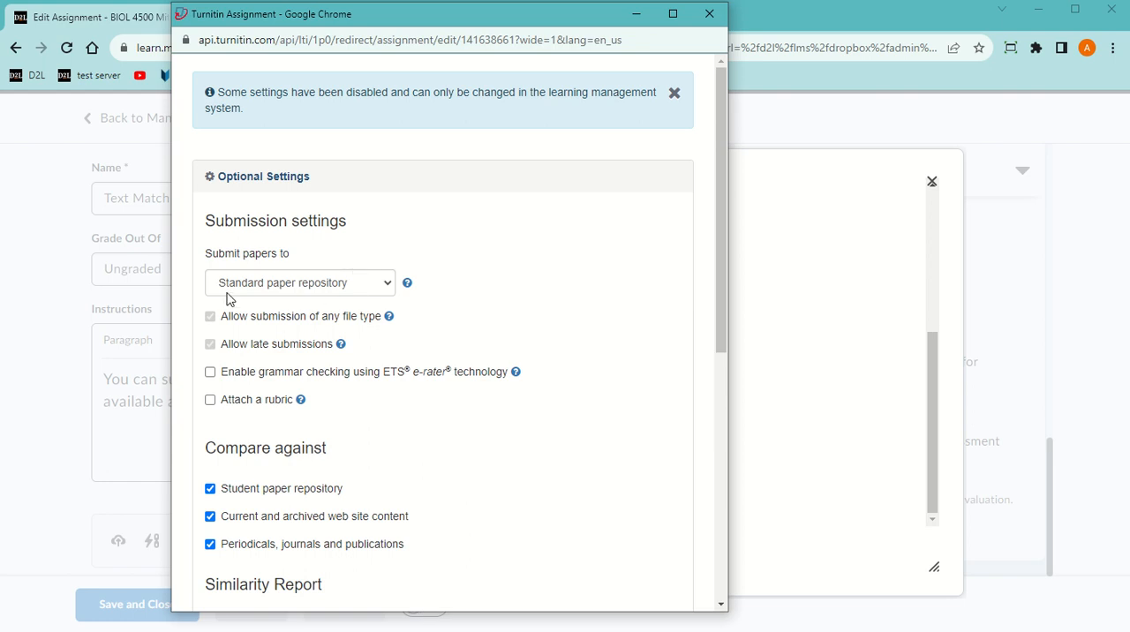
click(383, 288)
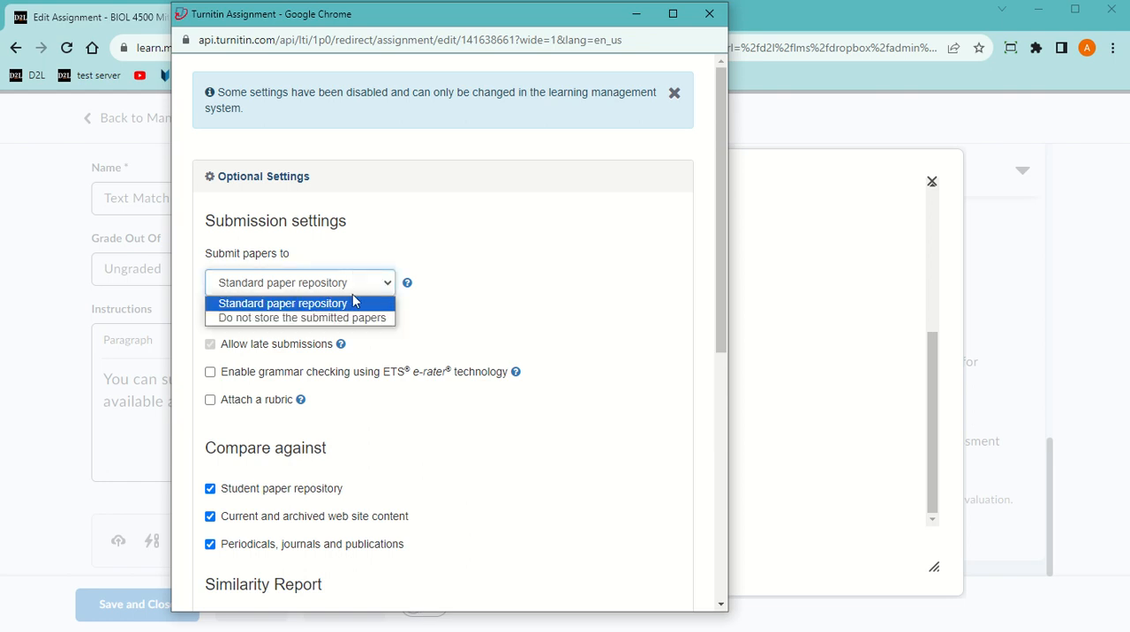
click(309, 320)
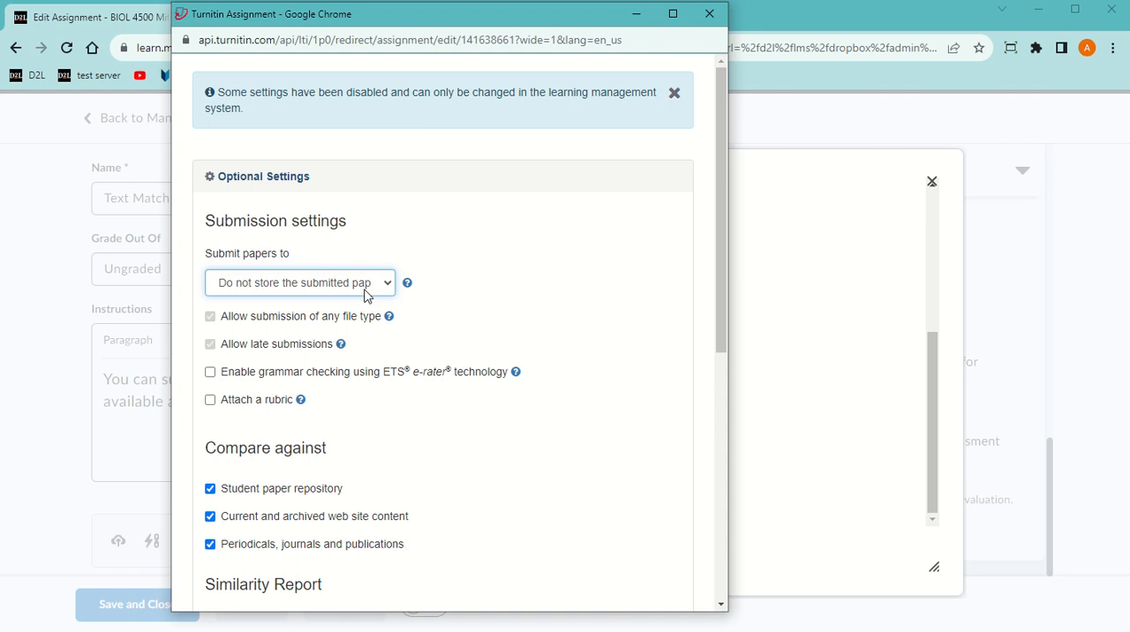
Set similarity reports to generate immediately with resubmission until the due date, then submit and save the Turnitin settings
scroll(396, 395, down, 3)
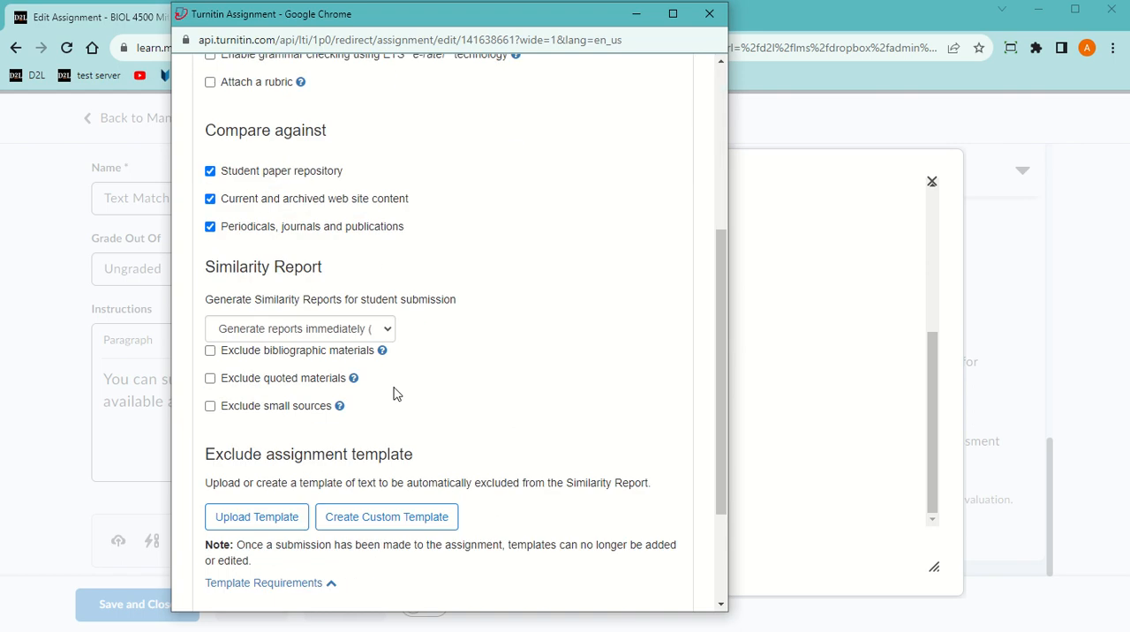
click(335, 336)
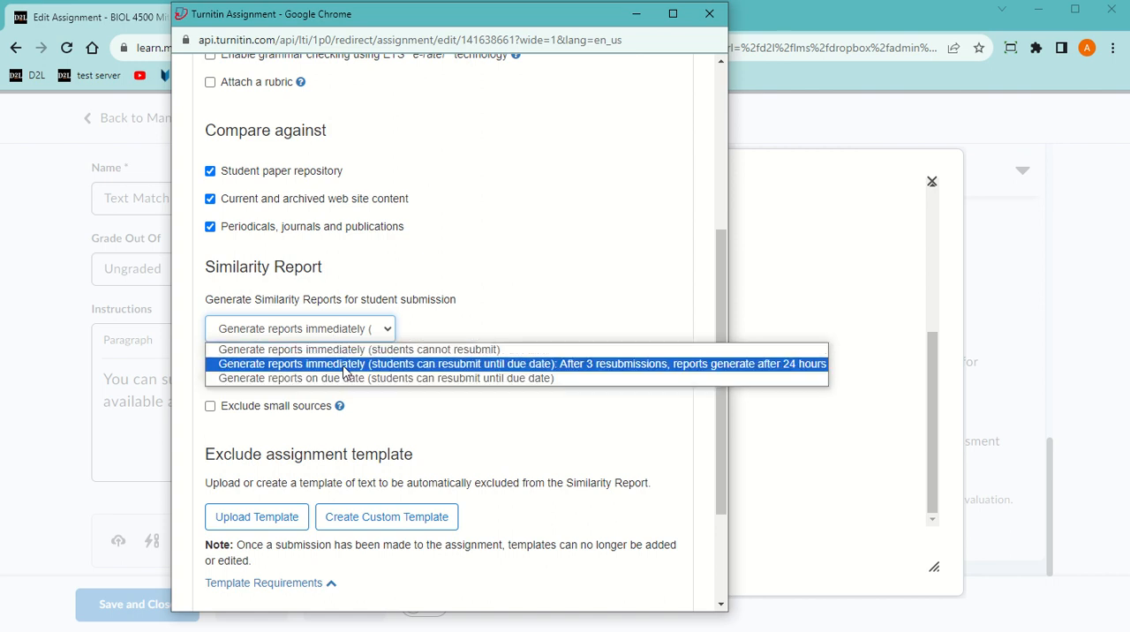
click(344, 371)
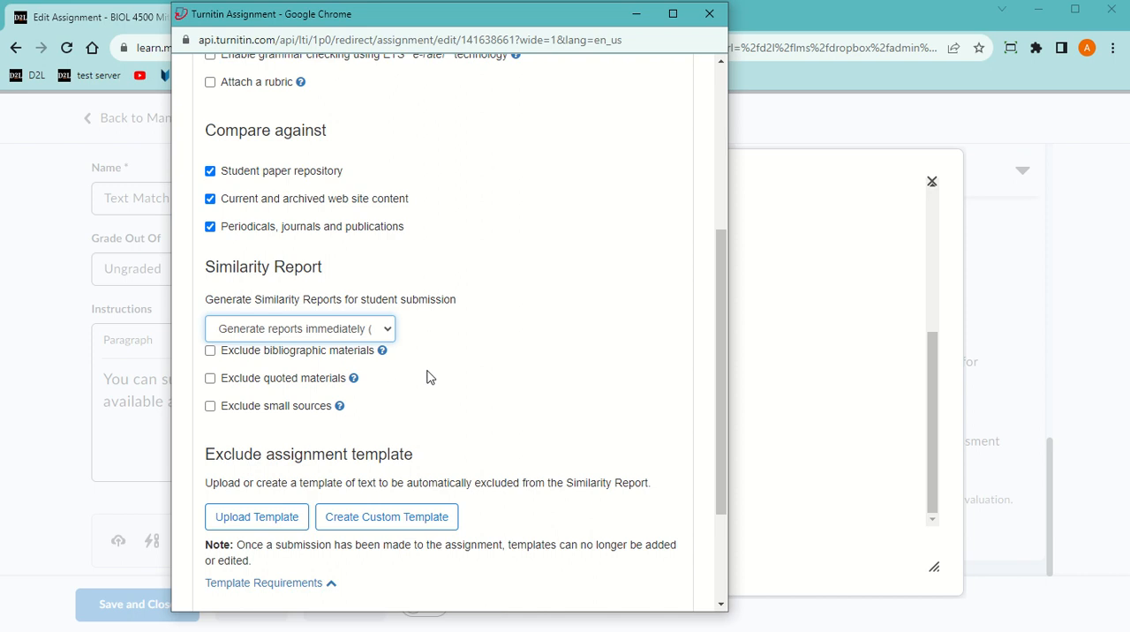
scroll(426, 378, down, 2)
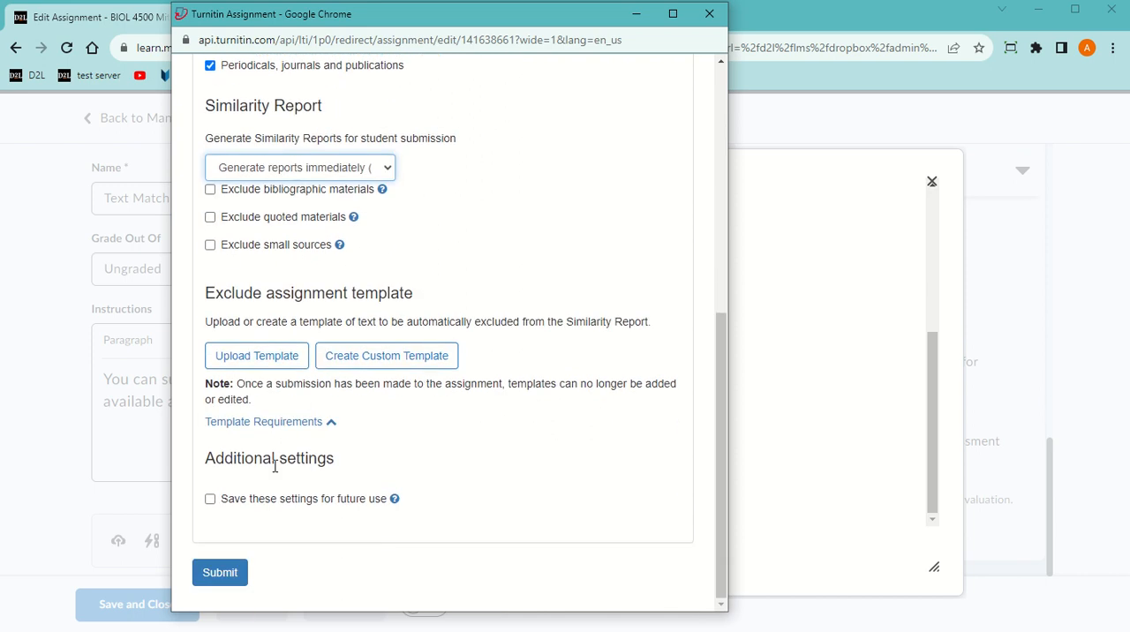
click(236, 579)
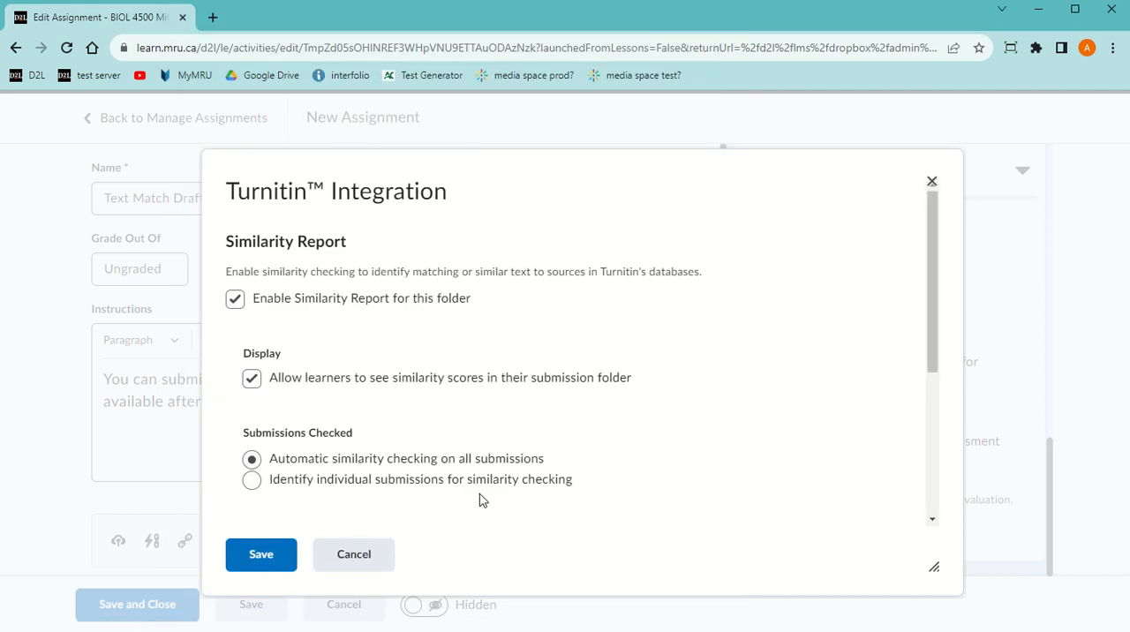
click(278, 558)
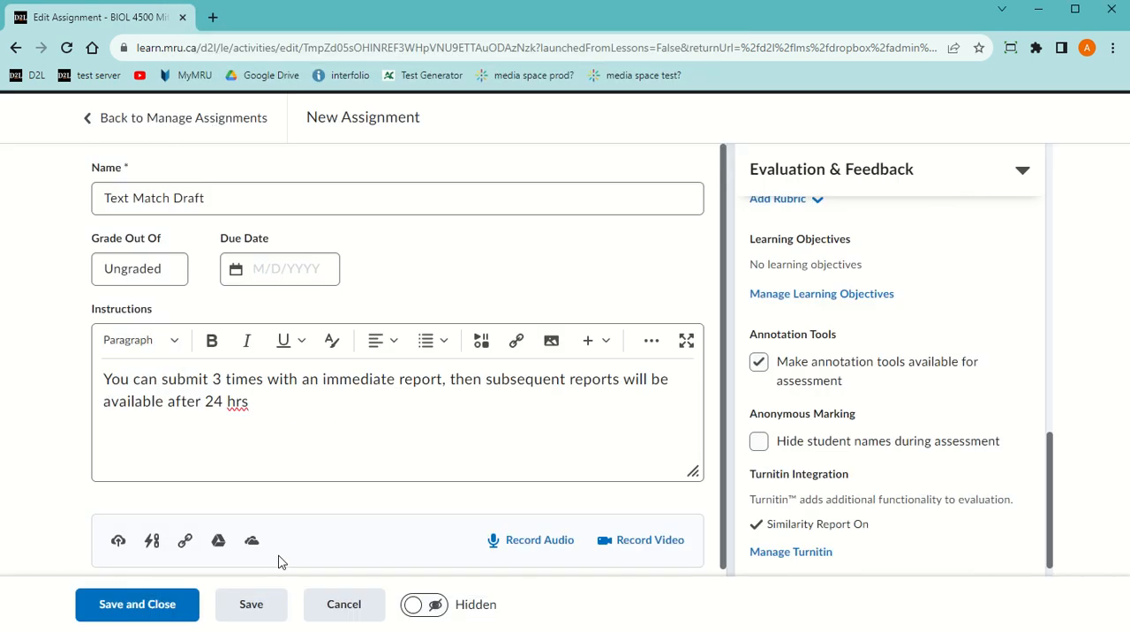
Make the Text Match Draft assignment visible to students, then save and close it
click(437, 606)
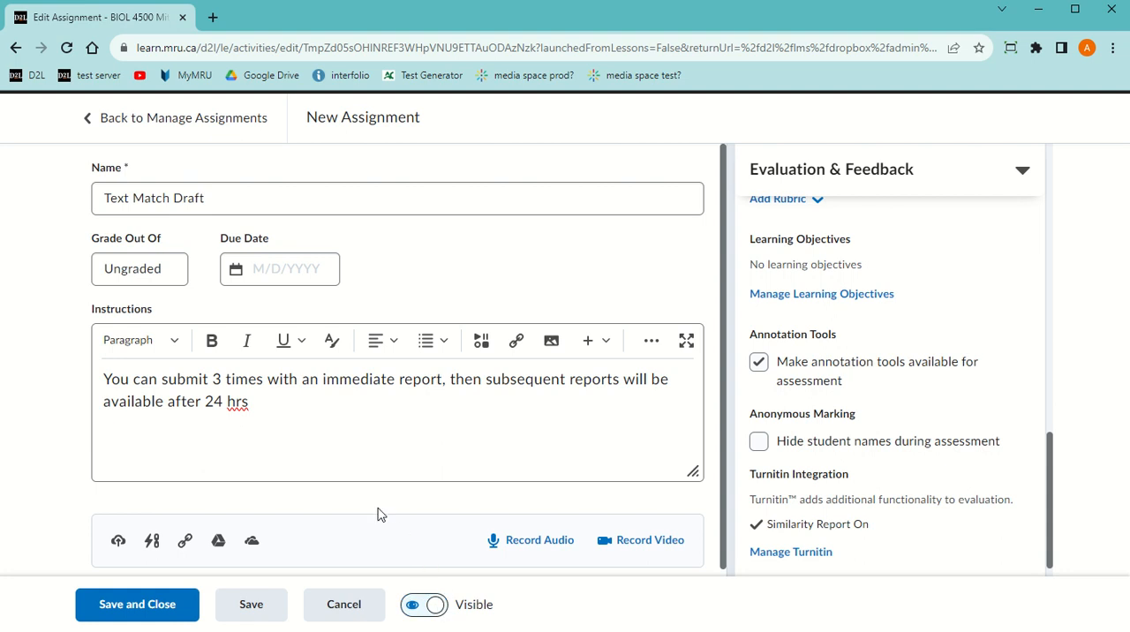
scroll(378, 510, down, 1)
click(154, 614)
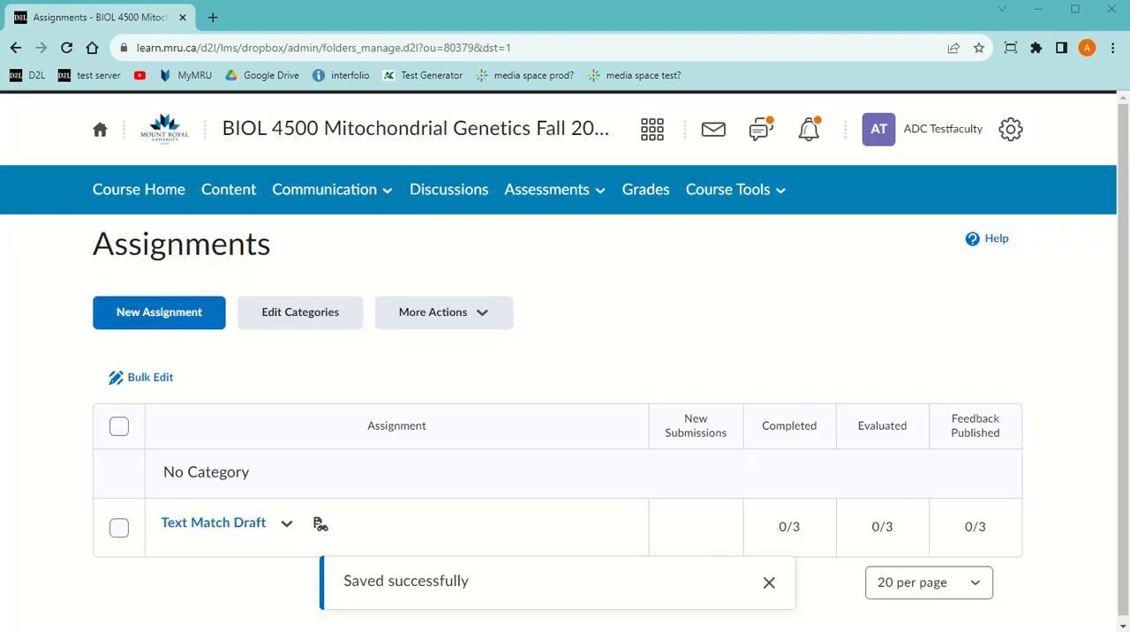
Create another new assignment named "Term Paper"
click(181, 322)
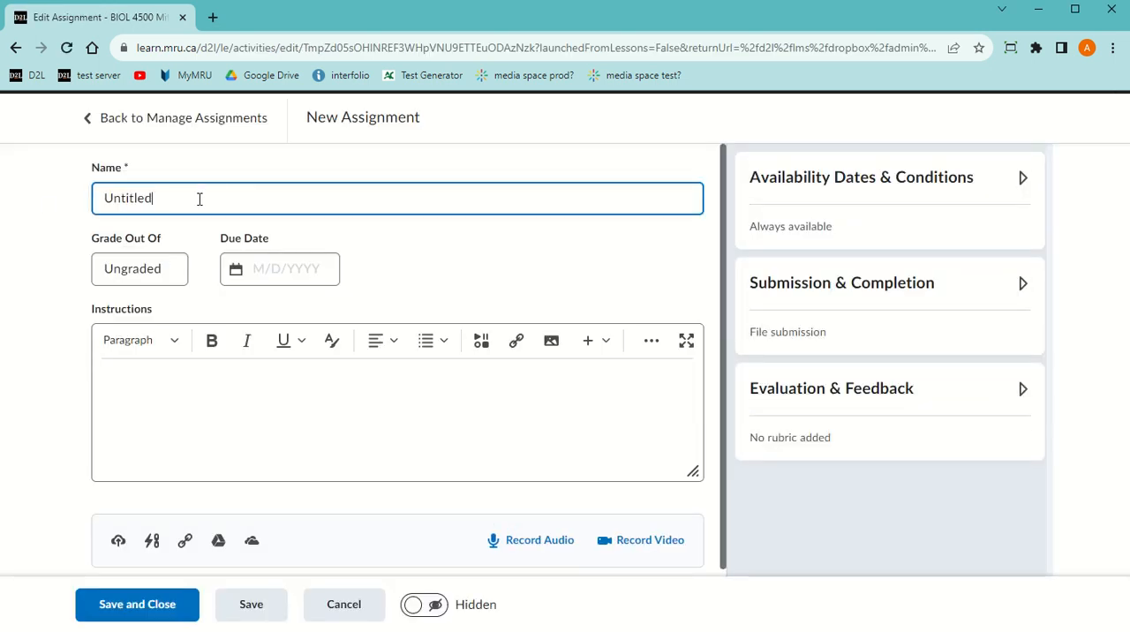
text(Tu)
text(erm Paper)
Grade the Term Paper out of 100 points and set its due date to 10/31/2023
click(123, 269)
text(100)
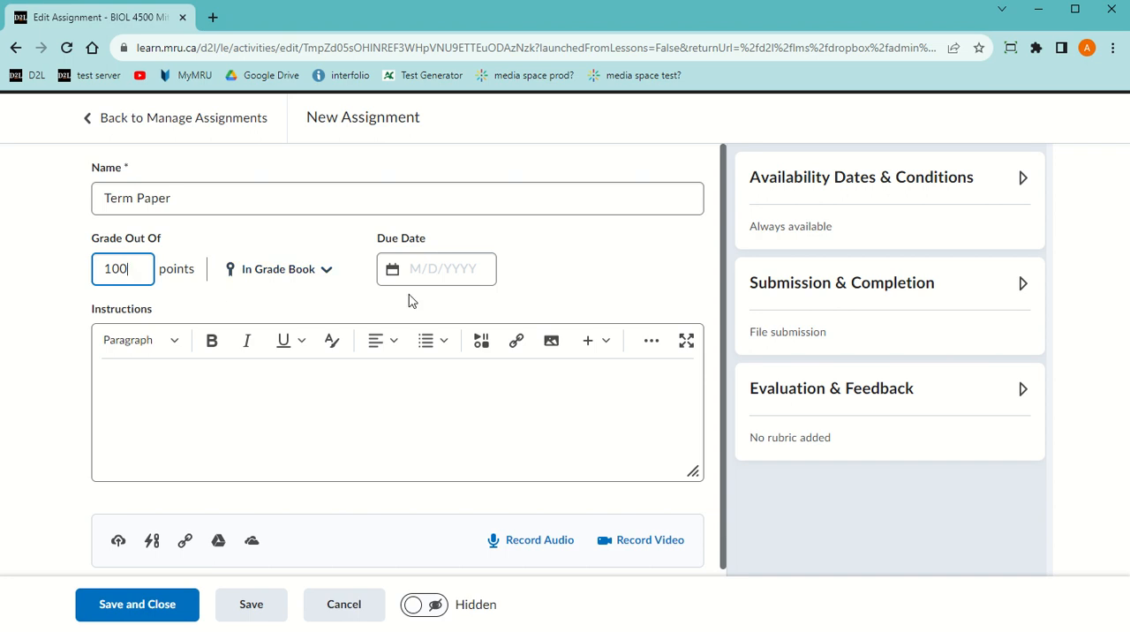
click(424, 269)
click(401, 537)
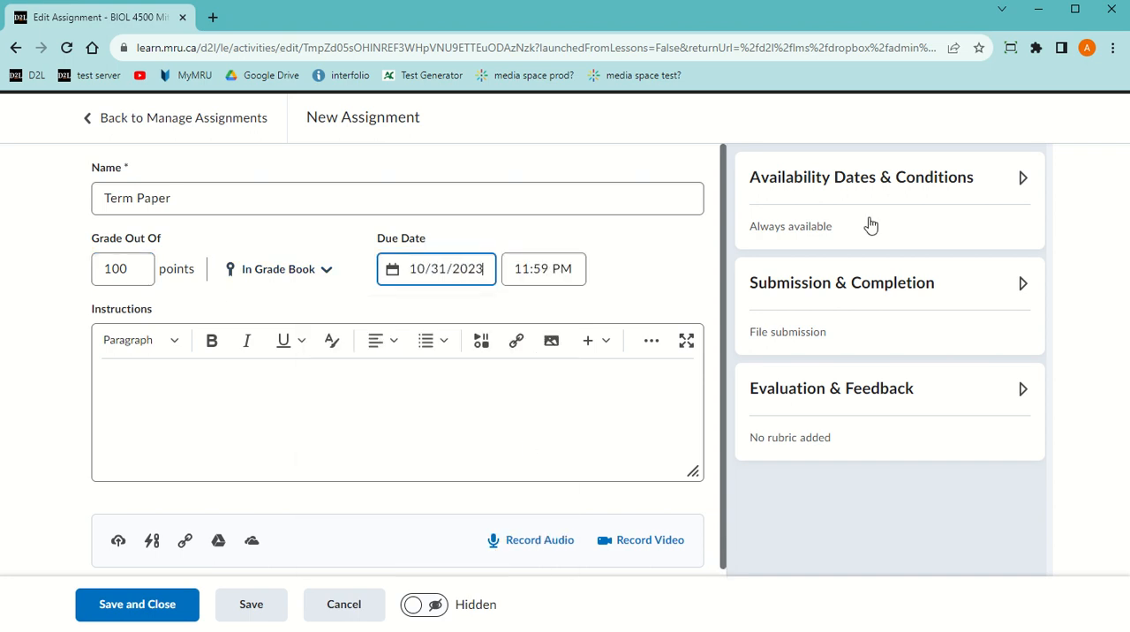
Review the start date and end date options in the Term Paper's availability settings
click(869, 190)
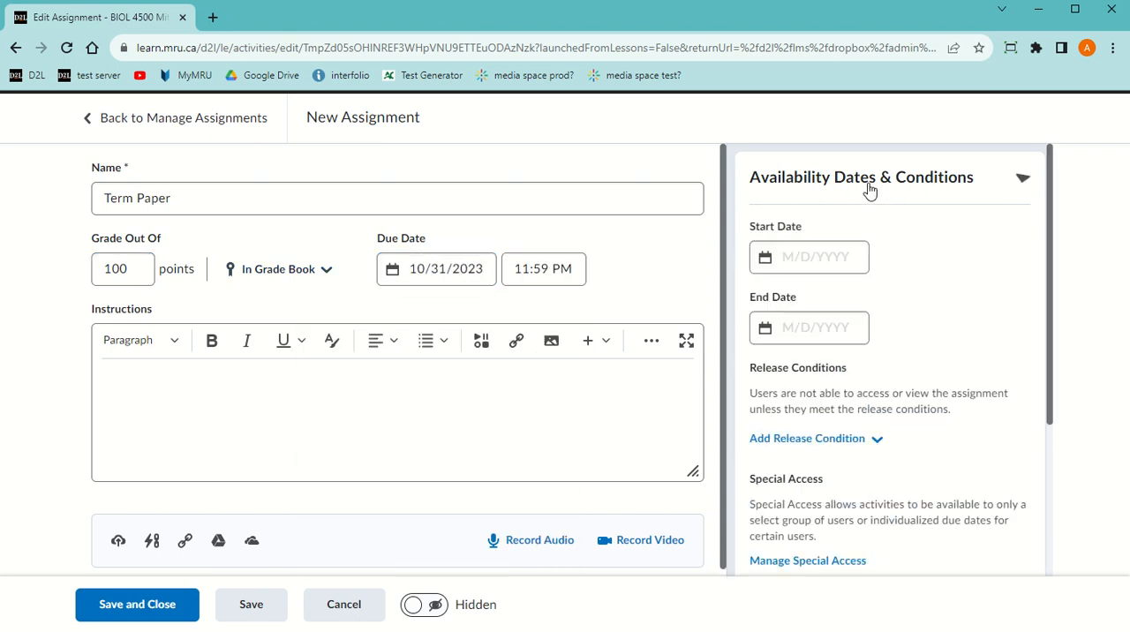
click(821, 257)
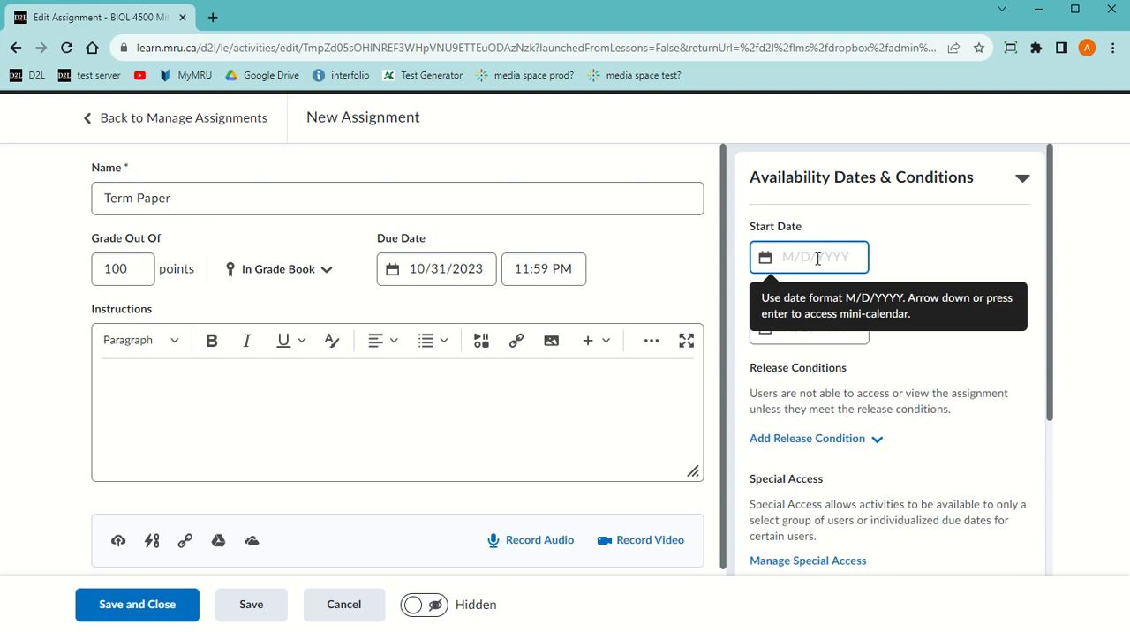
click(805, 326)
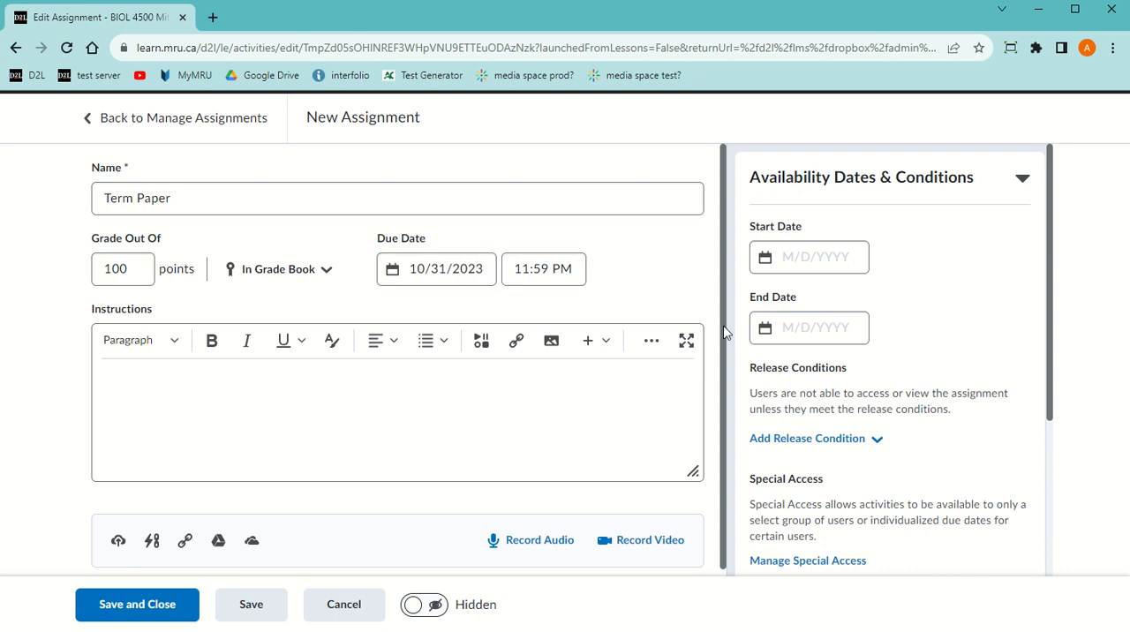
click(1022, 179)
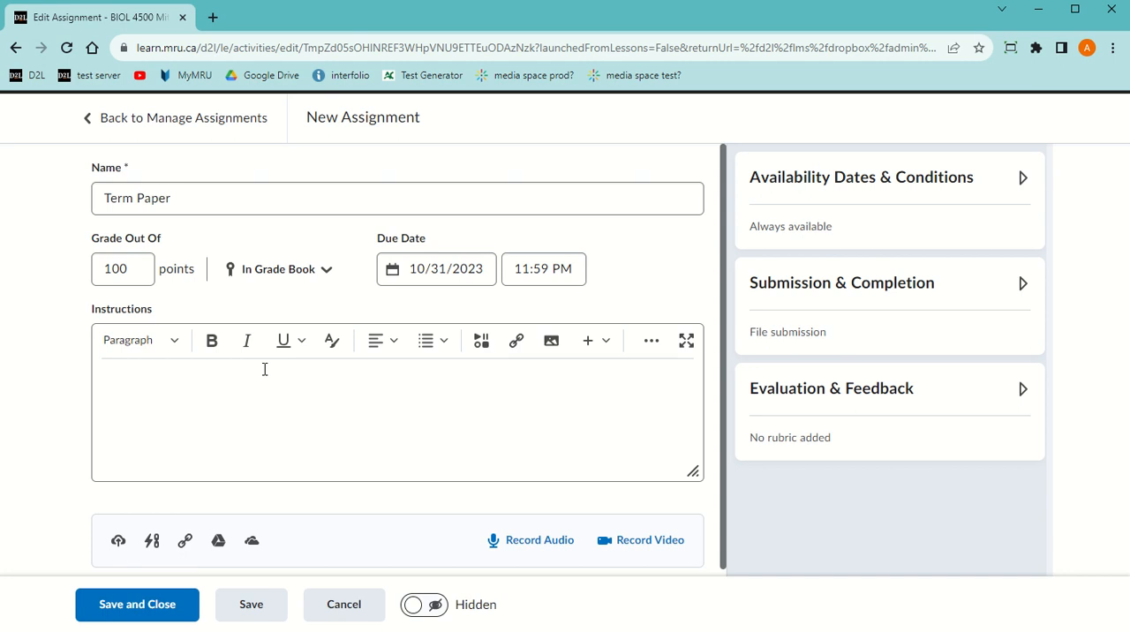
Enable the Turnitin Similarity Report for the Term Paper folder and have individual submissions identified for similarity checking
click(836, 395)
scroll(831, 412, down, 2)
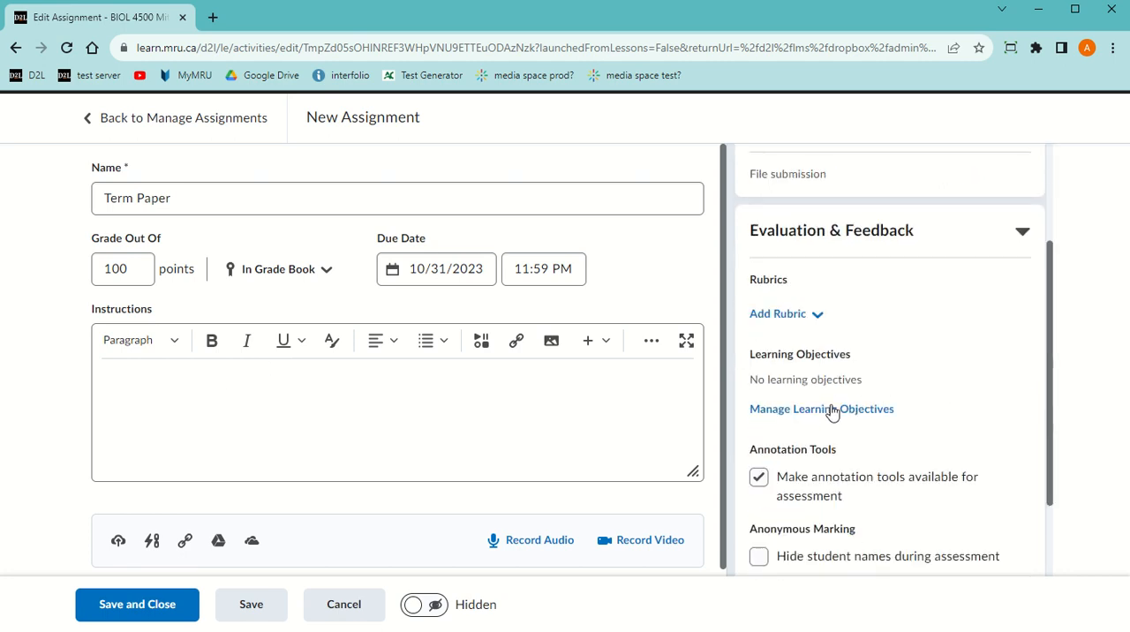
scroll(832, 413, down, 2)
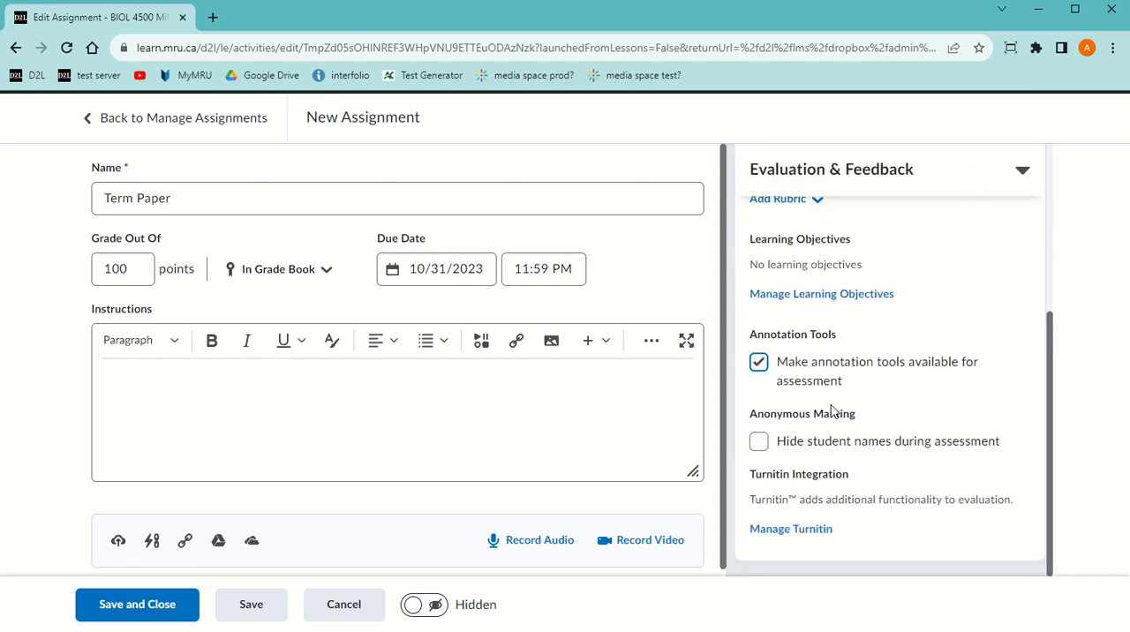
click(780, 535)
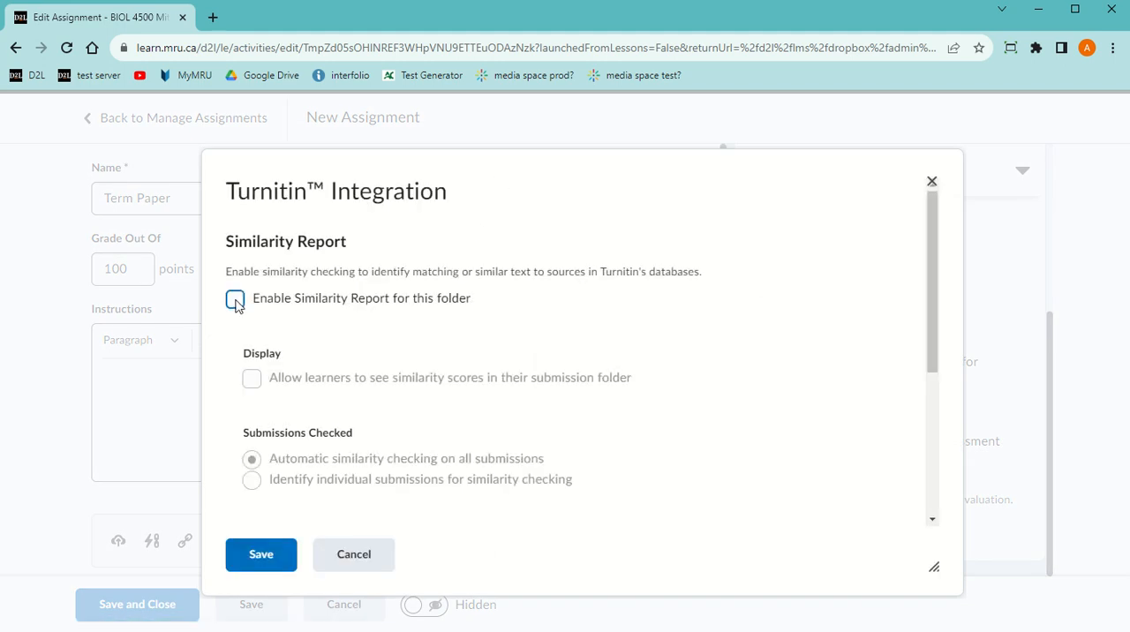
click(235, 301)
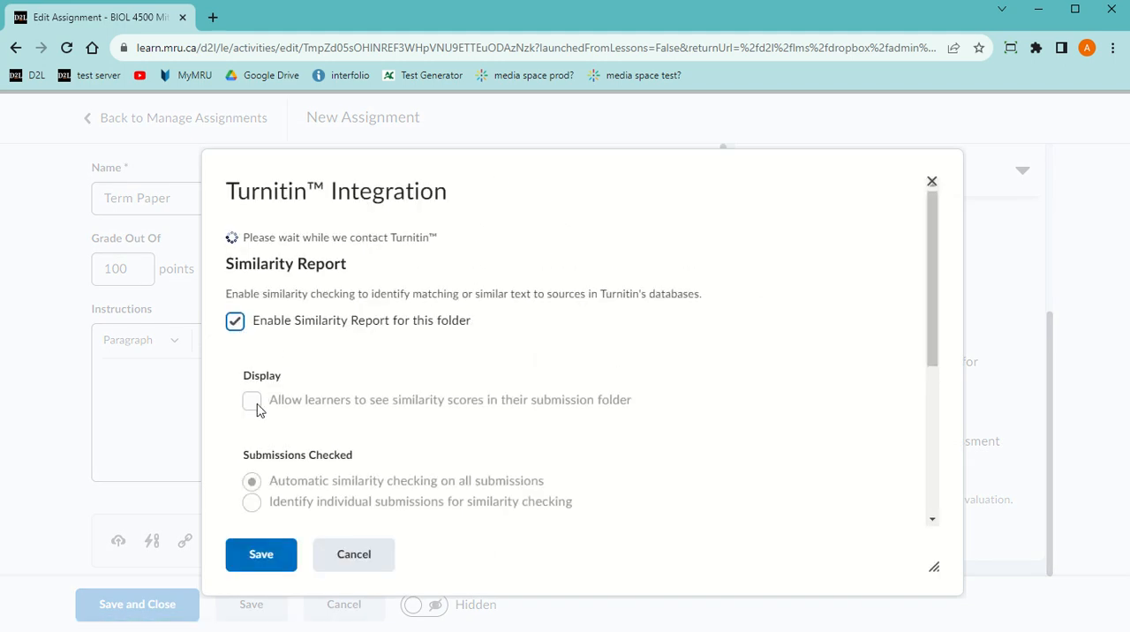
scroll(265, 388, down, 3)
scroll(273, 305, up, 2)
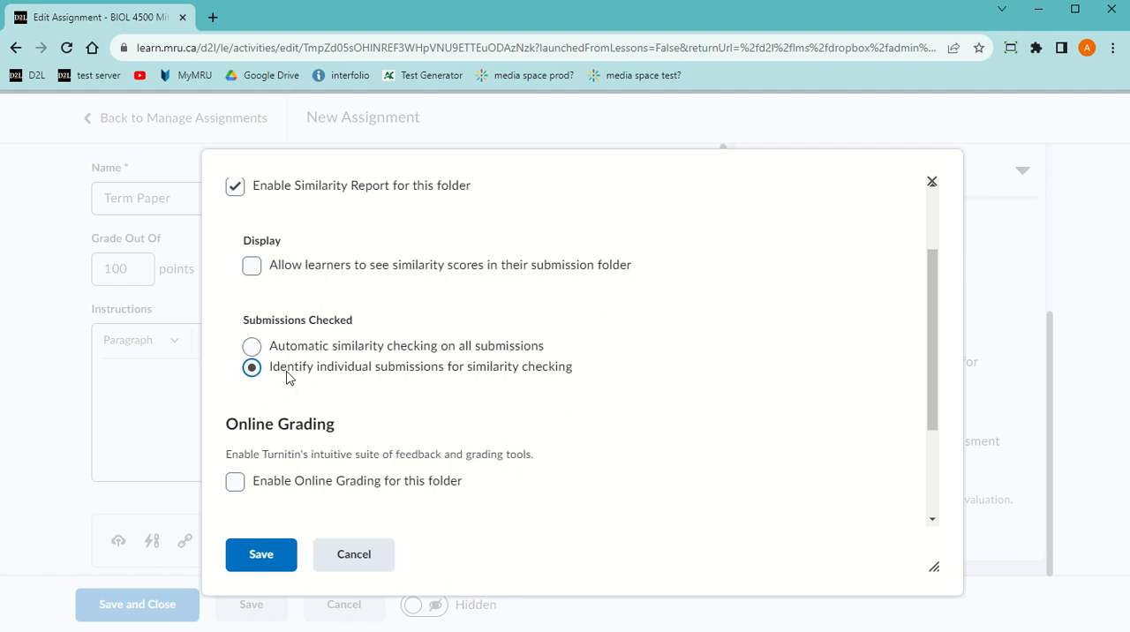
Open the additional Turnitin settings and choose to generate similarity reports immediately, with students unable to resubmit
scroll(296, 380, down, 3)
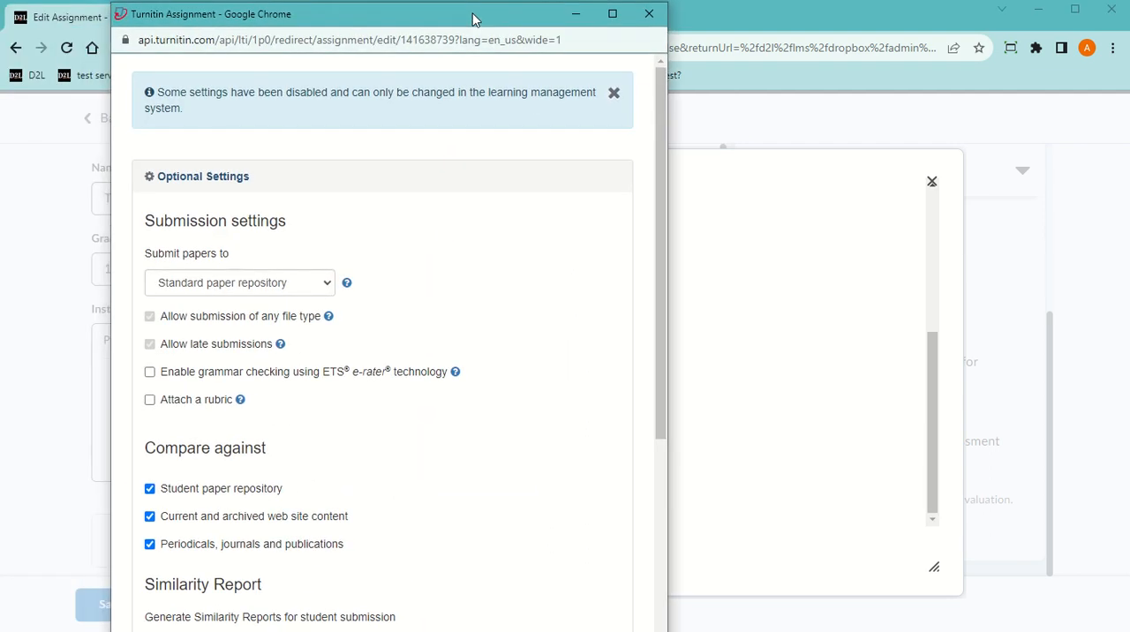
drag(464, 630, 454, 581)
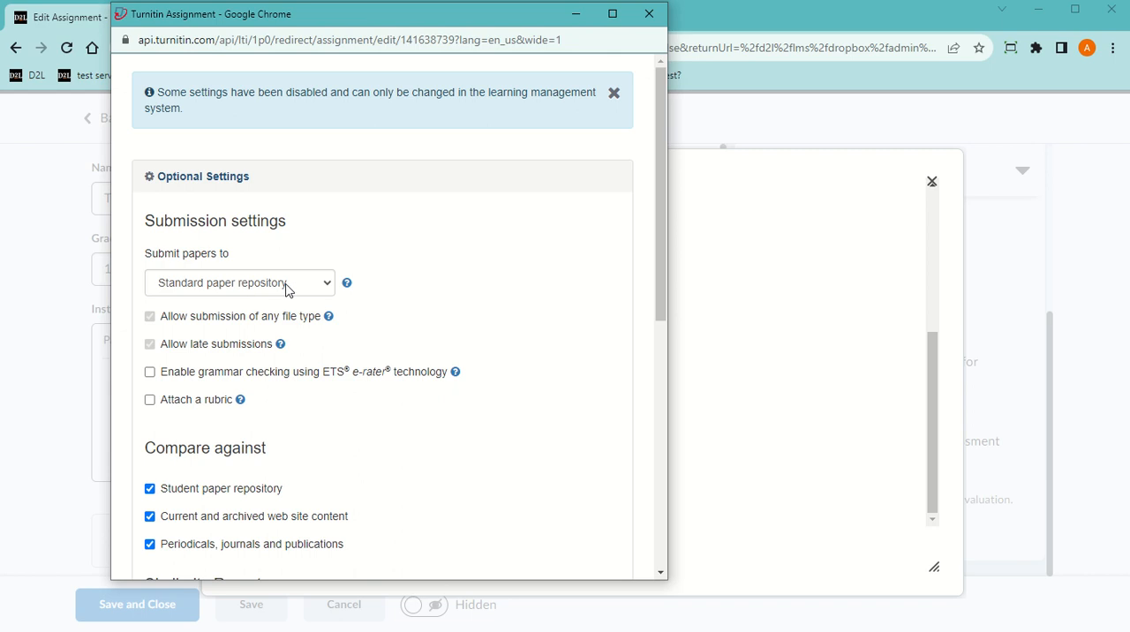
scroll(287, 341, down, 5)
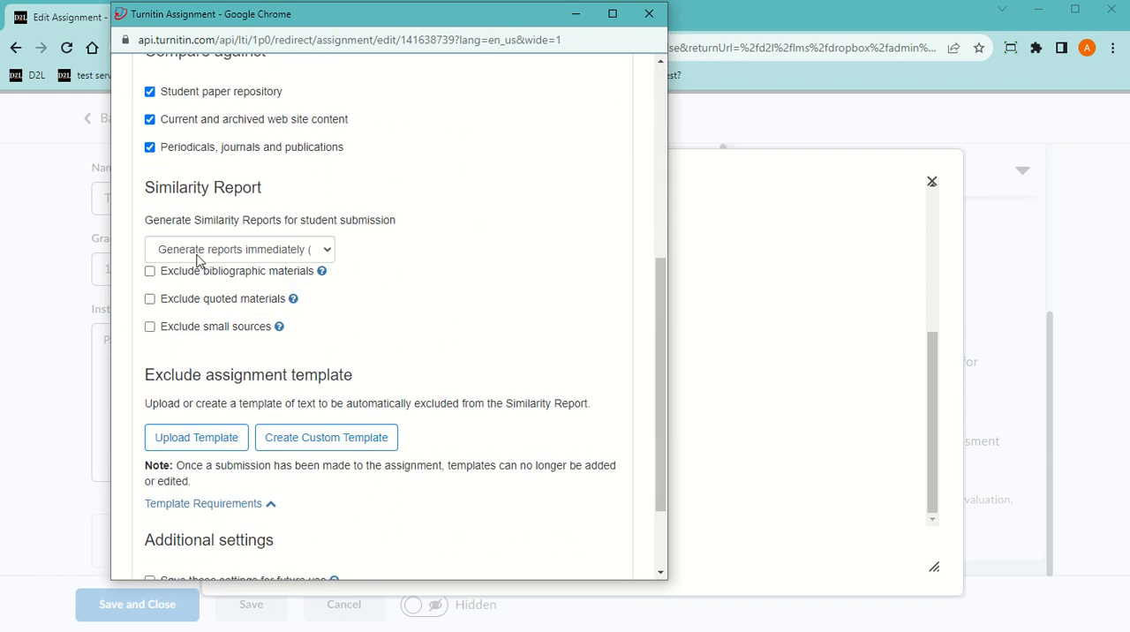
click(197, 252)
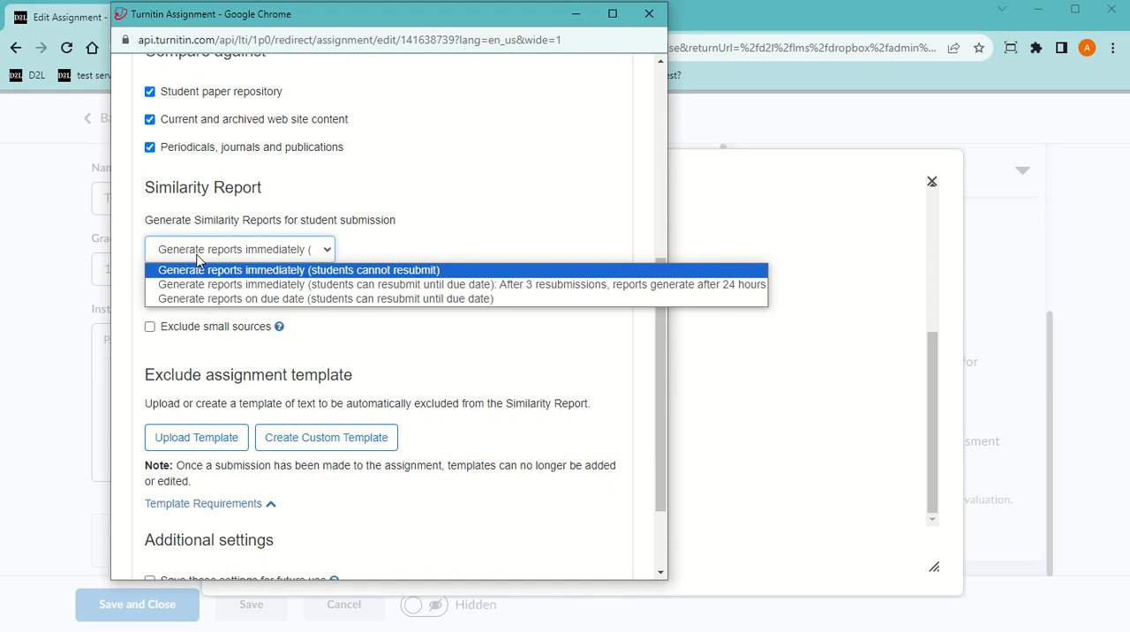
click(331, 272)
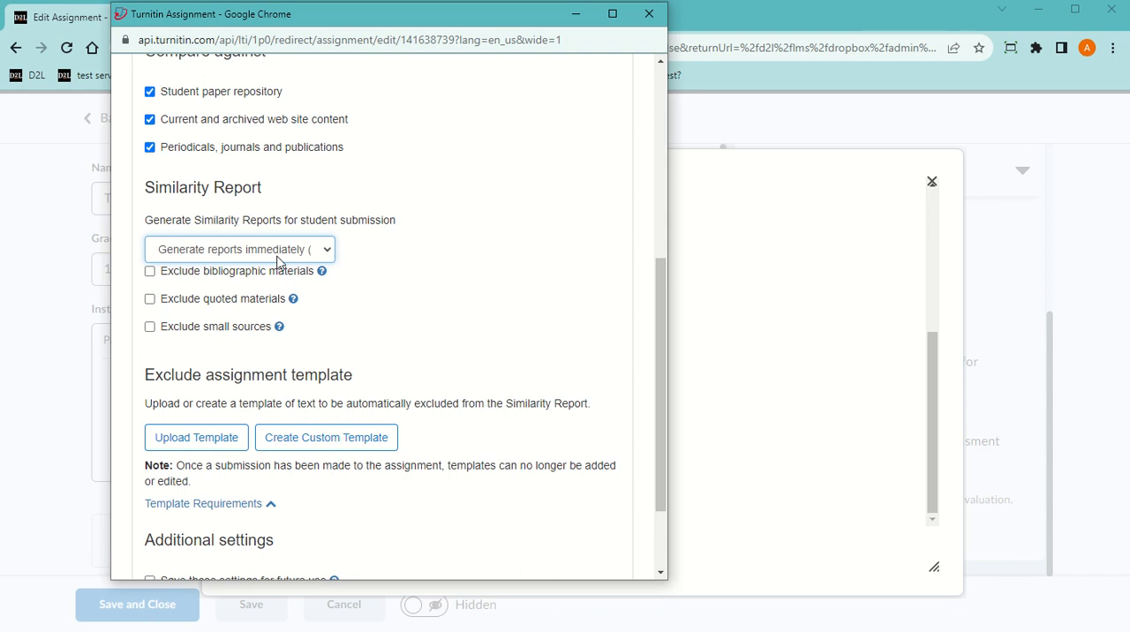
Exclude bibliographic and quoted materials from the Similarity Report and submit the Turnitin settings
click(150, 274)
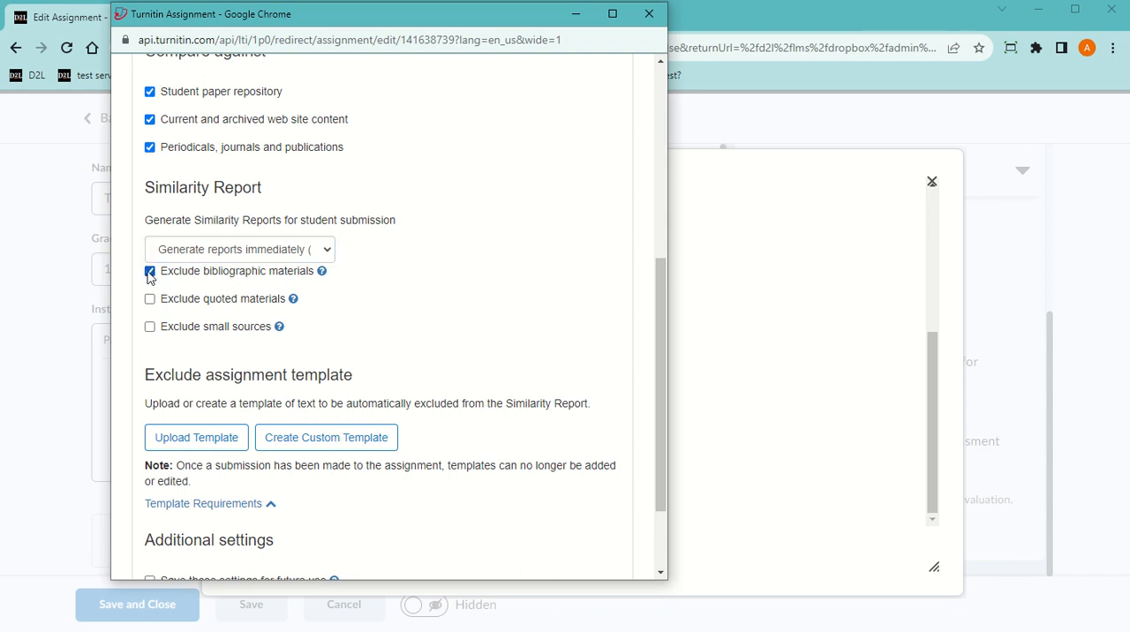
click(150, 301)
scroll(285, 488, down, 1)
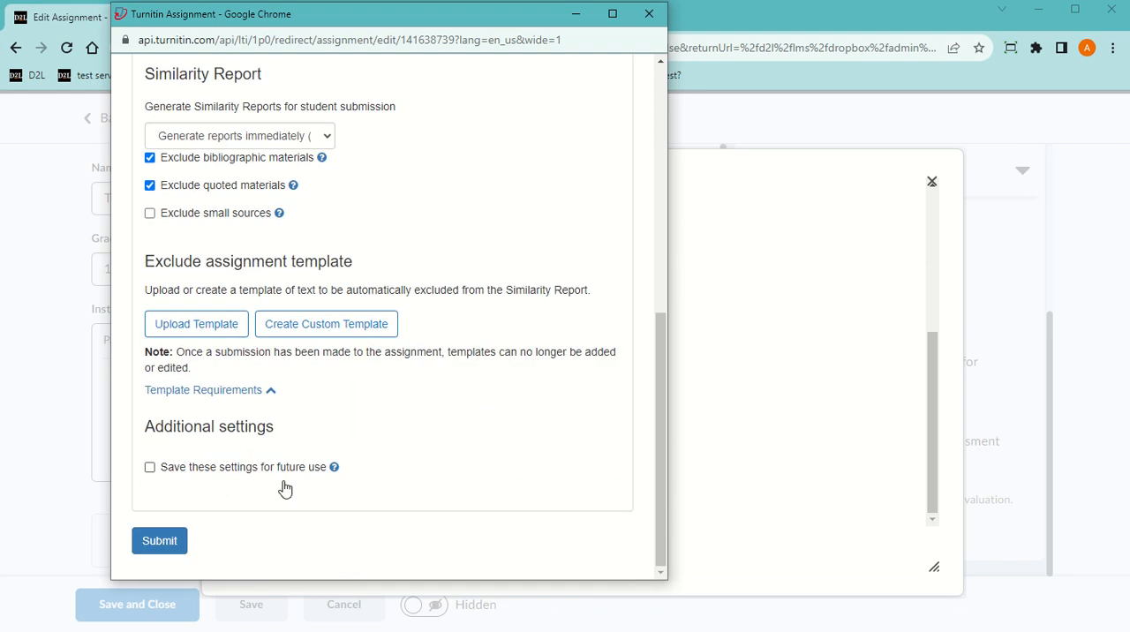
click(174, 541)
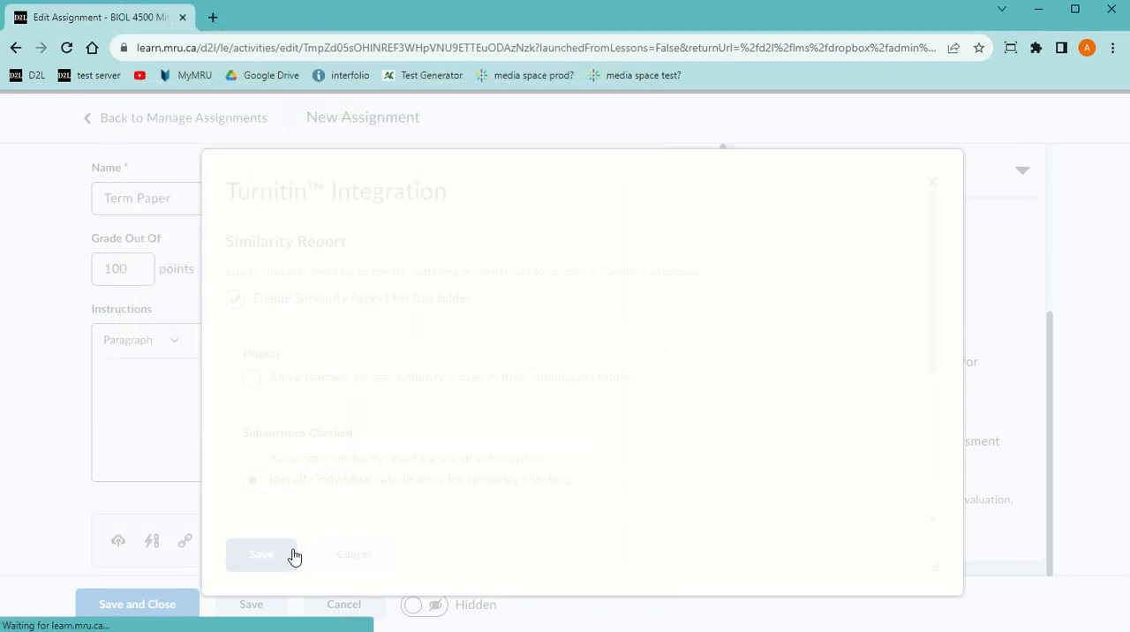
Save the Turnitin integration, make the Term Paper assignment visible, then save and close it
click(261, 555)
click(425, 609)
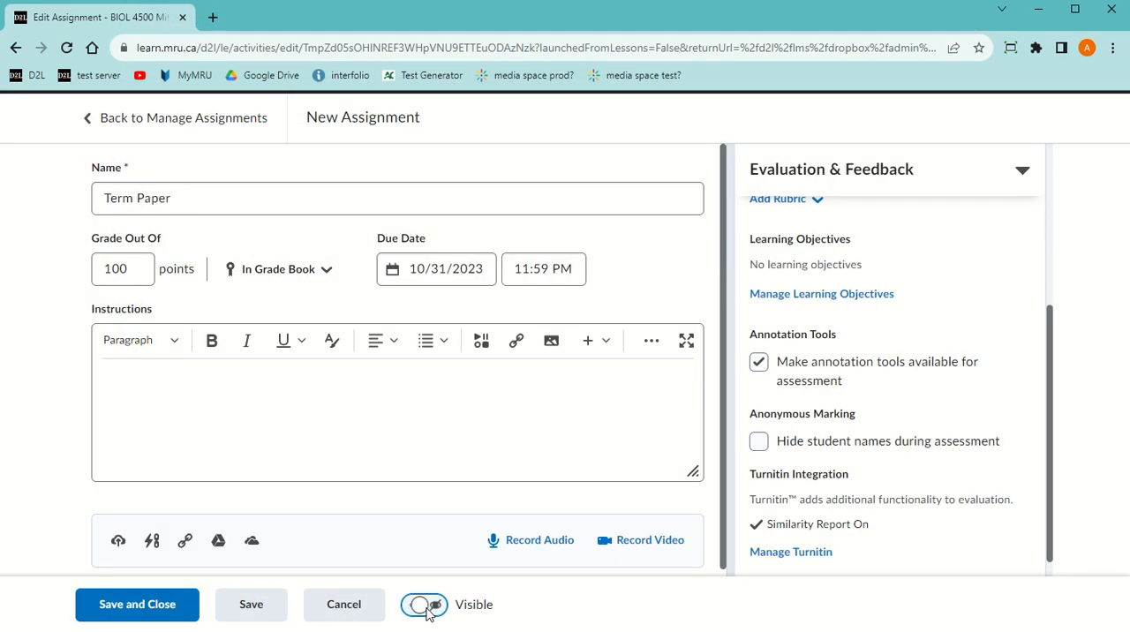
click(152, 609)
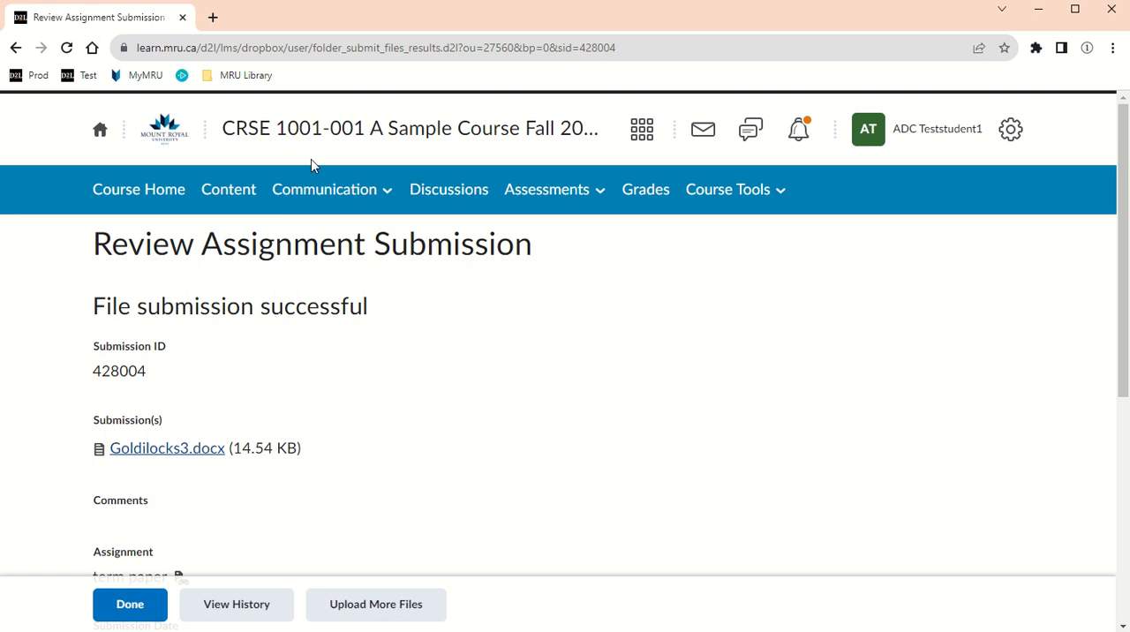
From the student account, go to the assignments list of the BIOL 4500 Mitochondrial Genetics Fall 2023 course
click(637, 130)
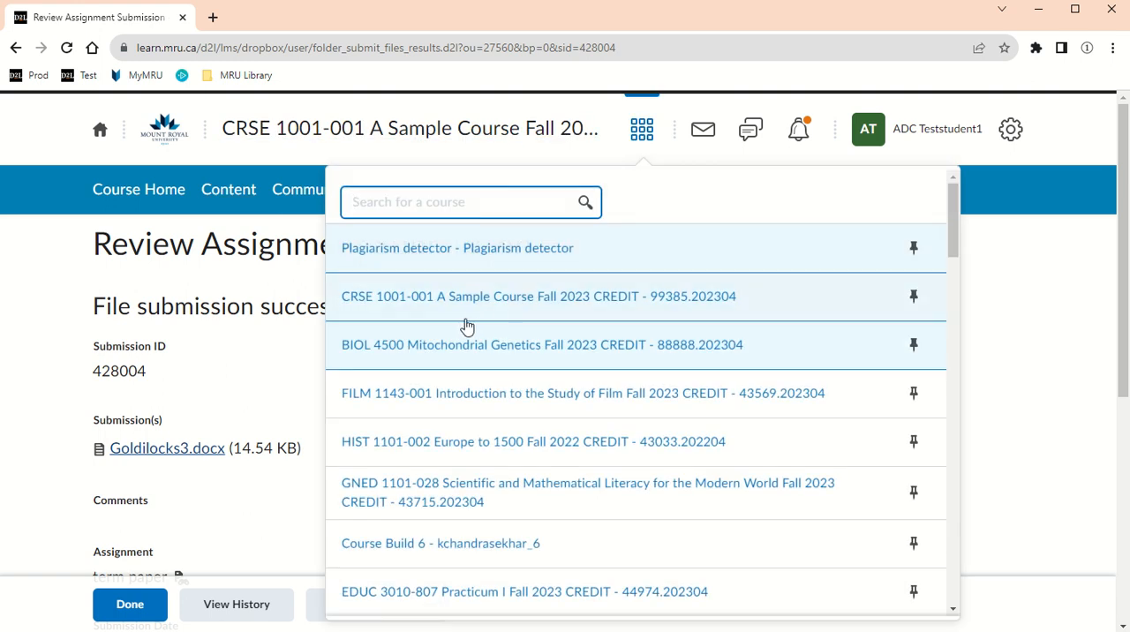
click(432, 355)
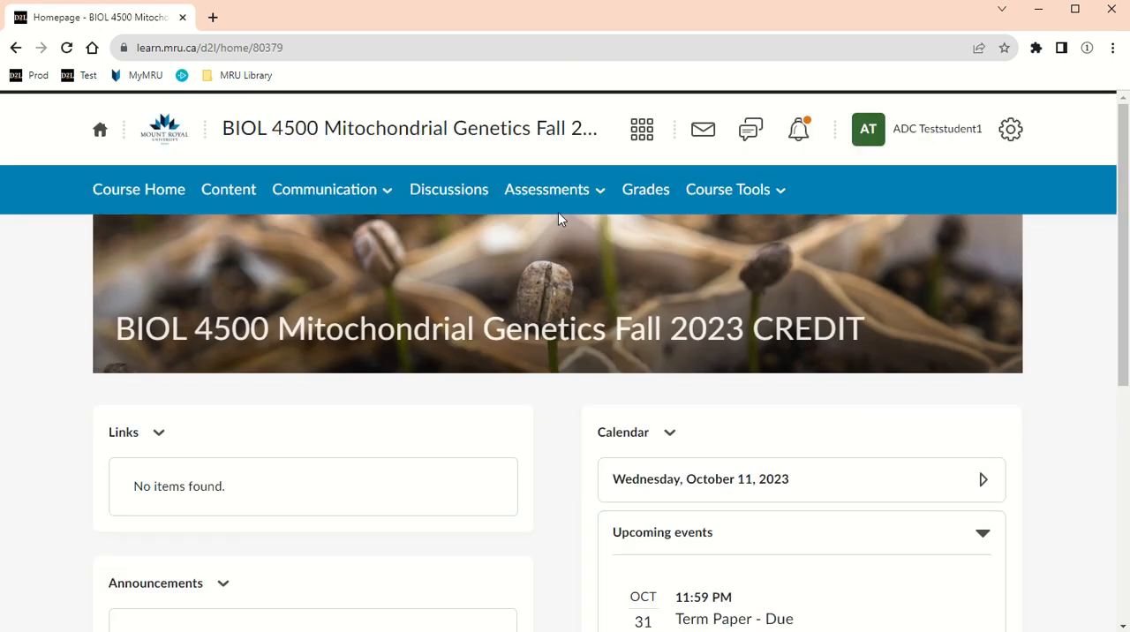
click(551, 200)
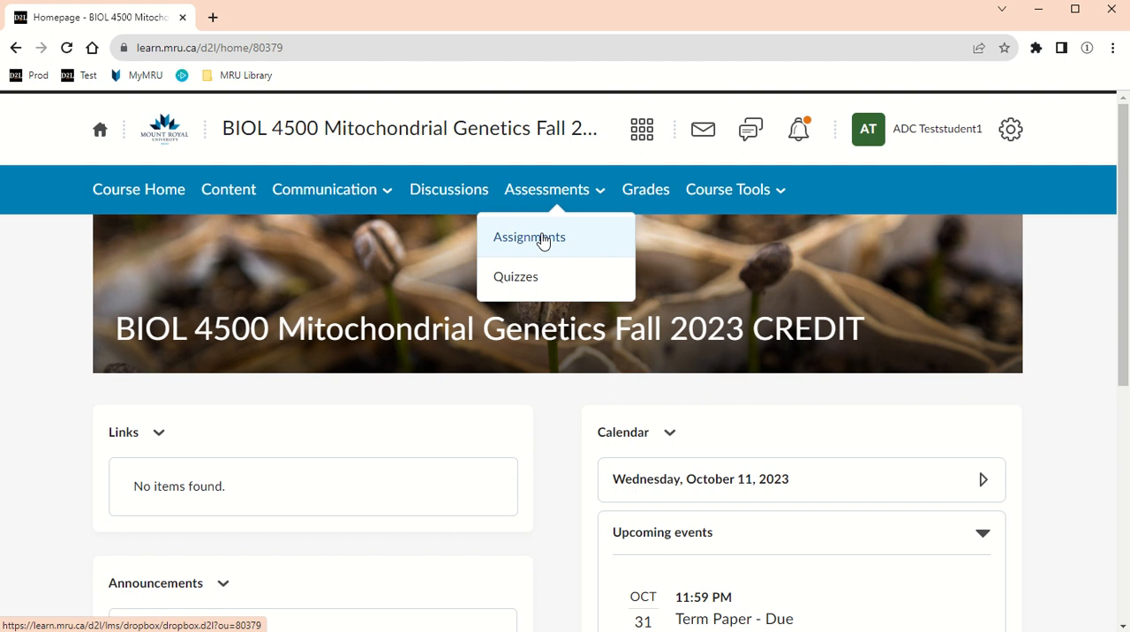
click(543, 240)
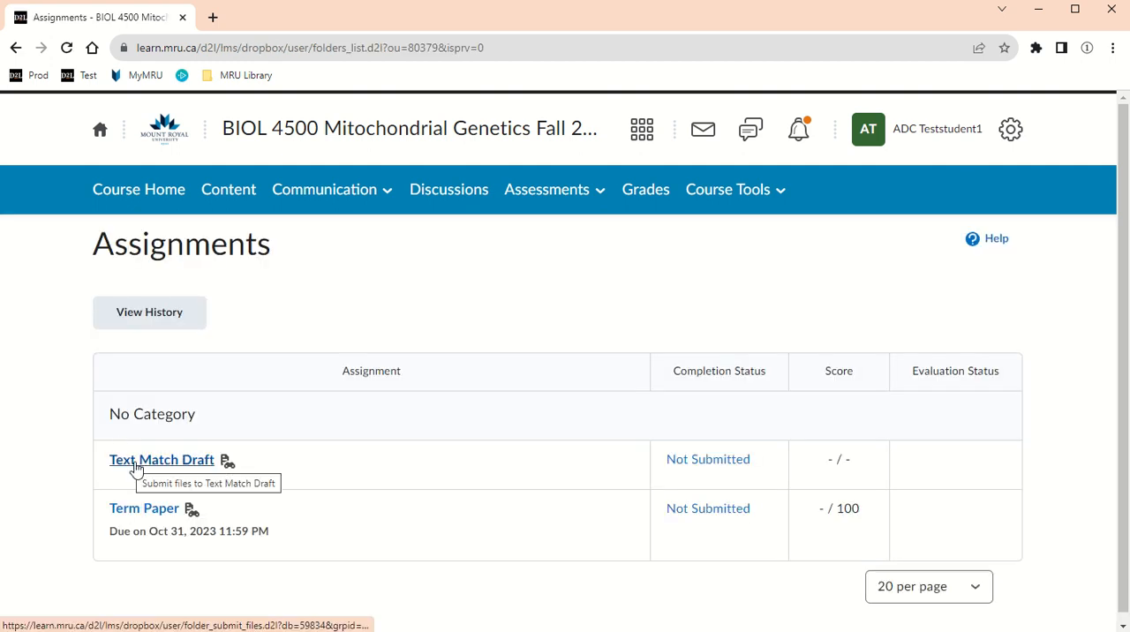
Add the file "ADC 1 Mitochondrial Encephalomyopathy.docx" from the computer to the Text Match Draft assignment
click(136, 468)
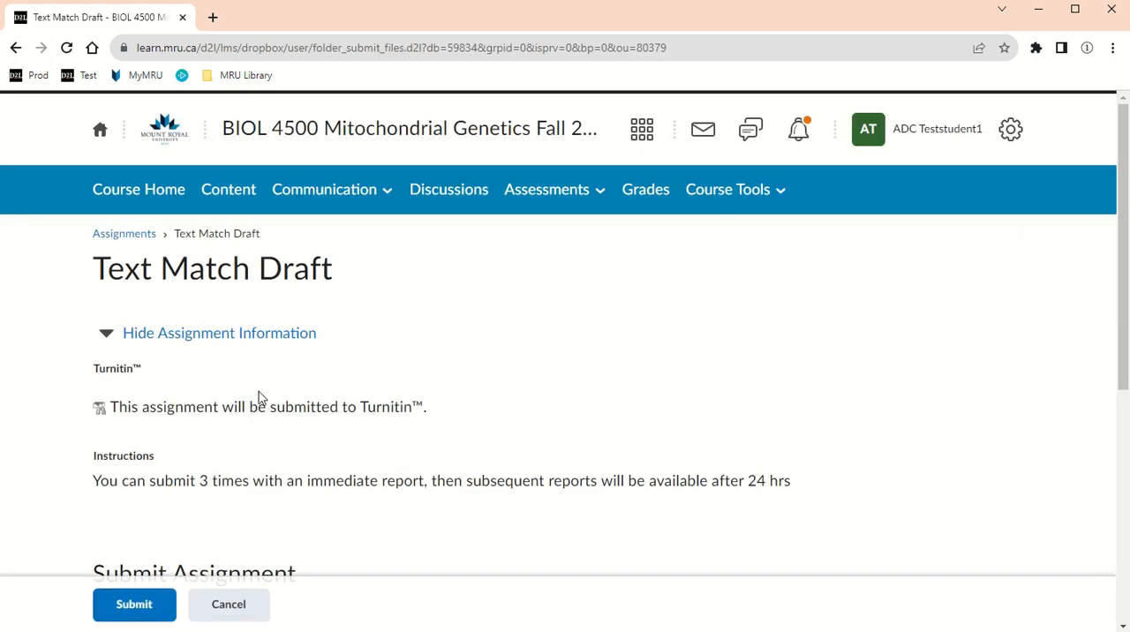
scroll(252, 402, down, 3)
click(126, 410)
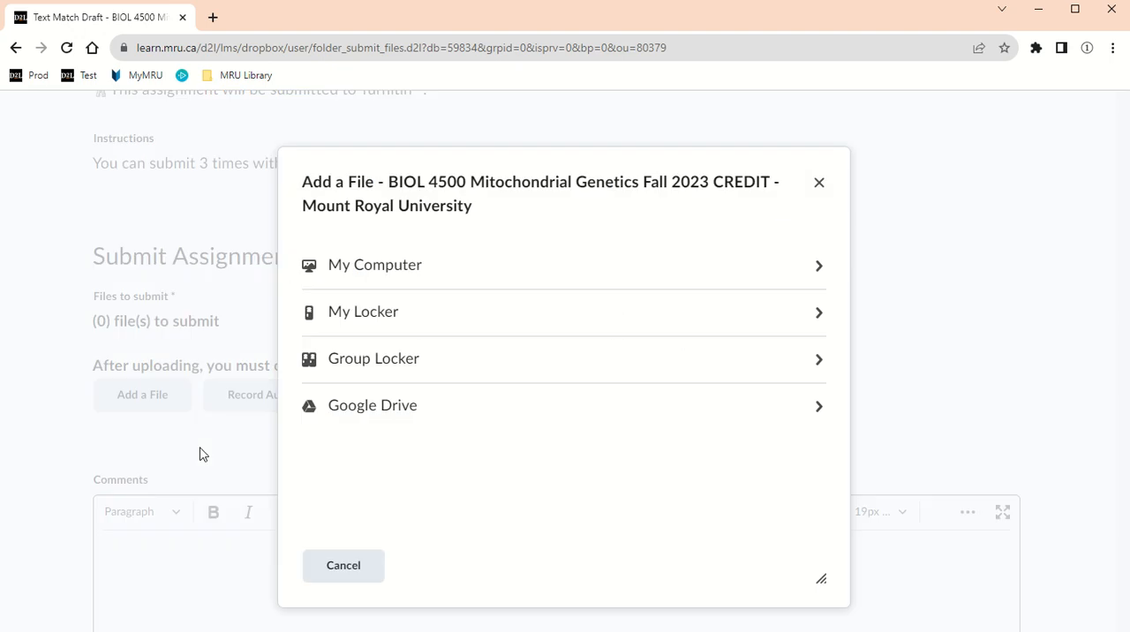
click(417, 277)
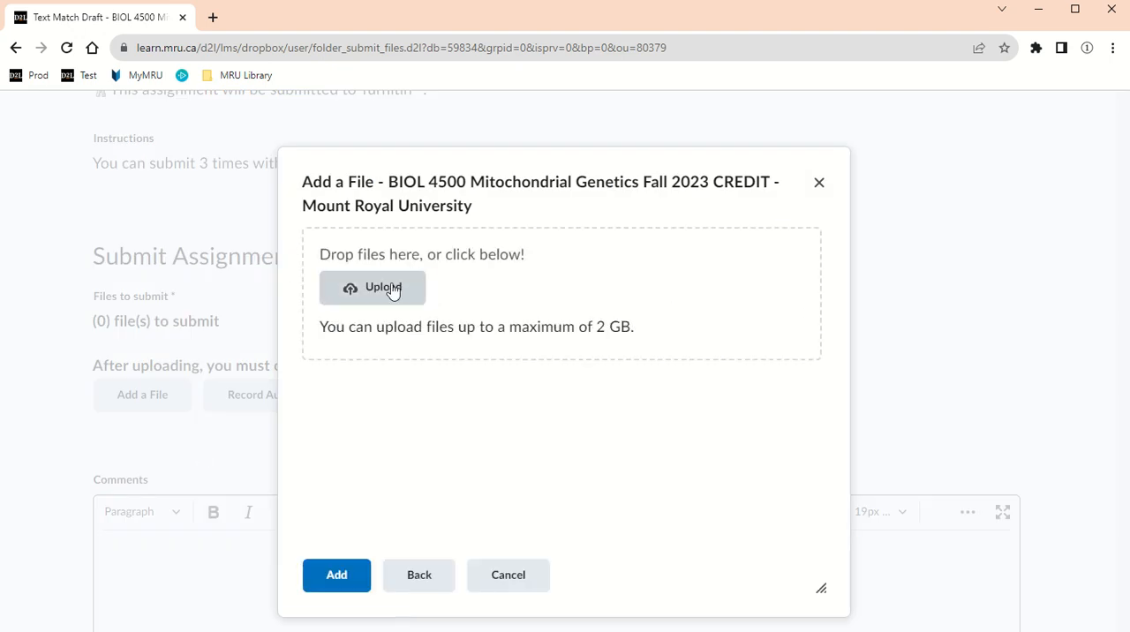
click(395, 290)
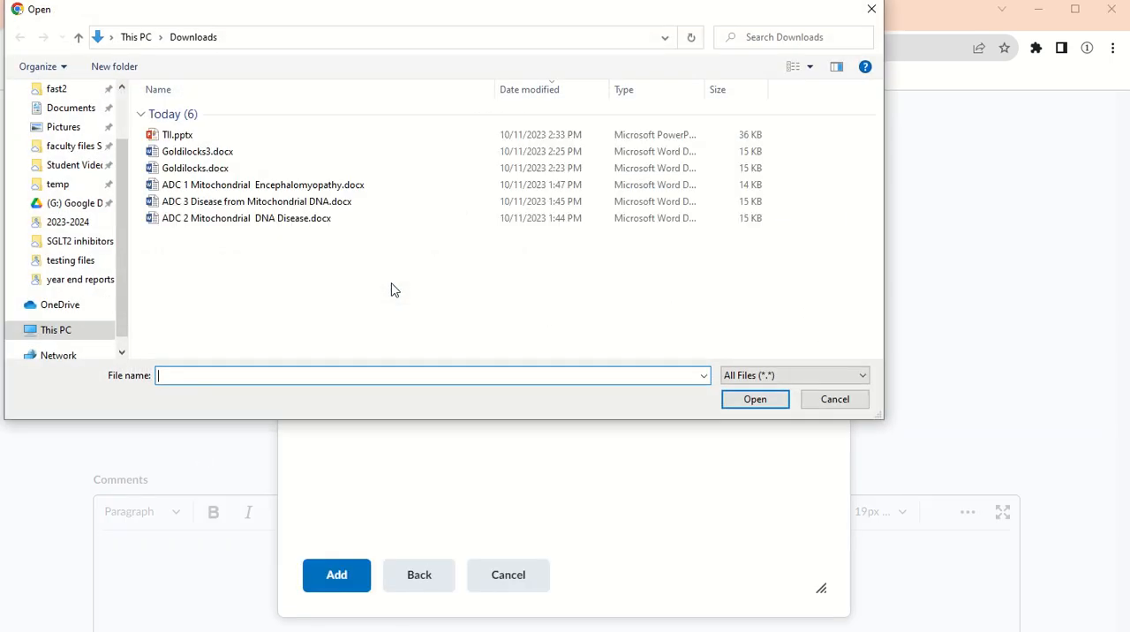
double_click(209, 186)
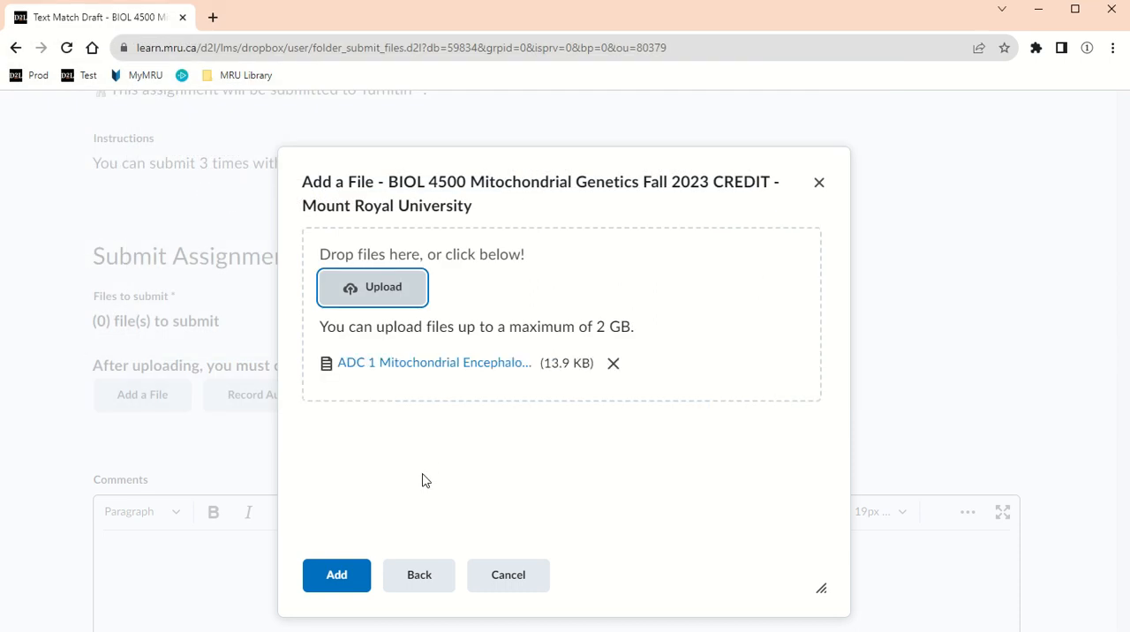
click(337, 583)
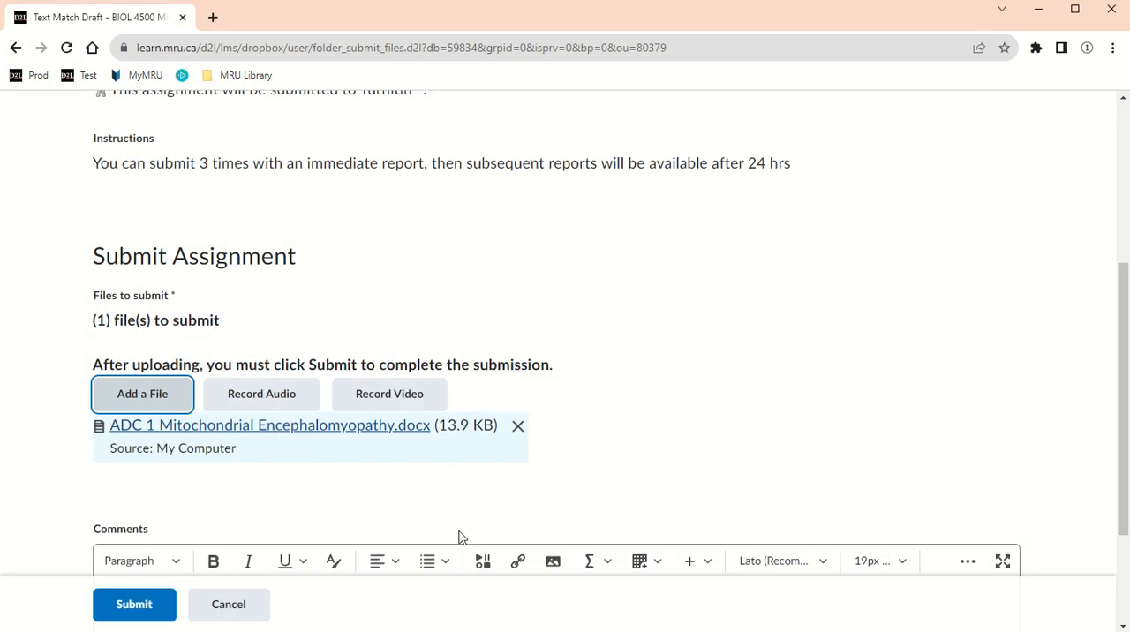
Submit the file to Text Match Draft, review the submission confirmation and return to the assignments list
scroll(357, 520, down, 2)
click(144, 607)
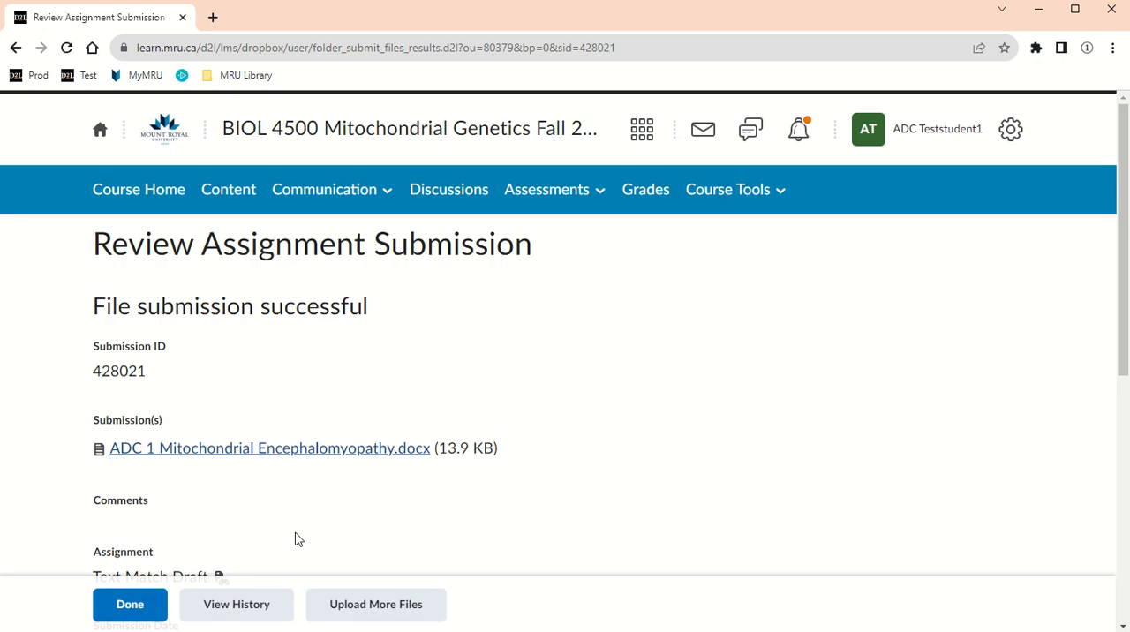
scroll(295, 536, down, 2)
scroll(295, 534, down, 1)
click(130, 608)
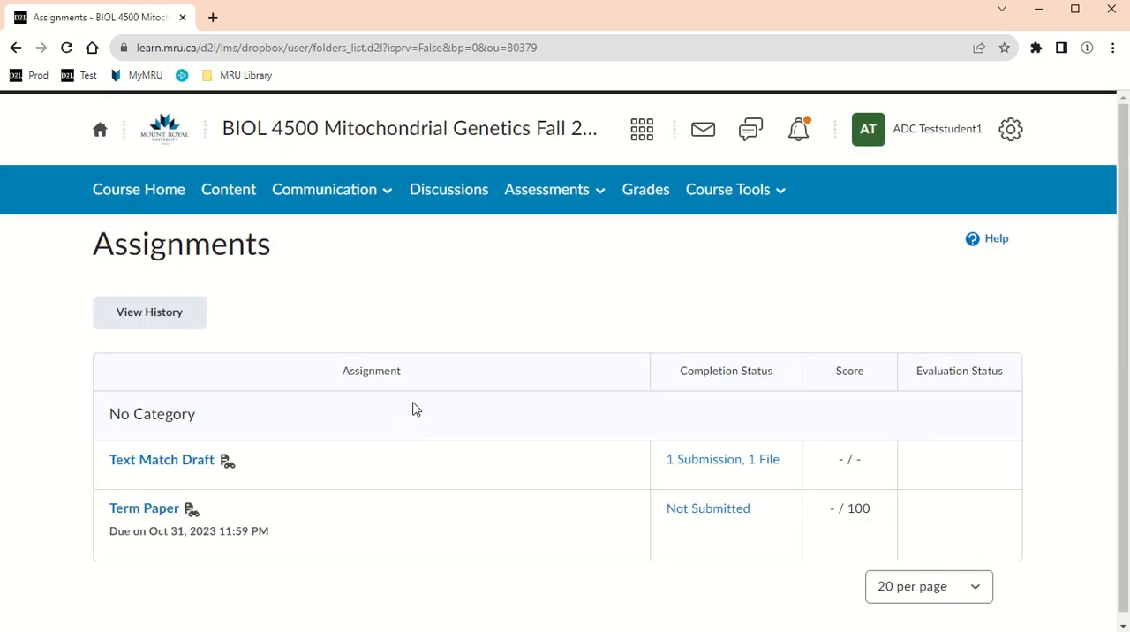
Open the Text Match Draft submission history, refresh it and open the submitted file's Turnitin similarity report
click(753, 472)
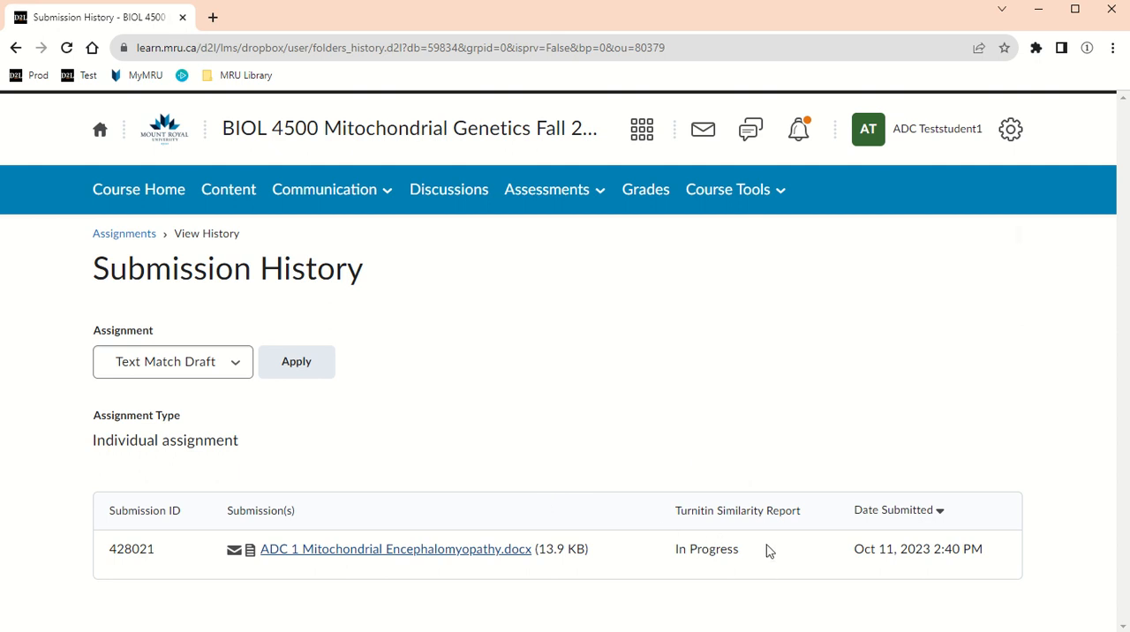
click(67, 48)
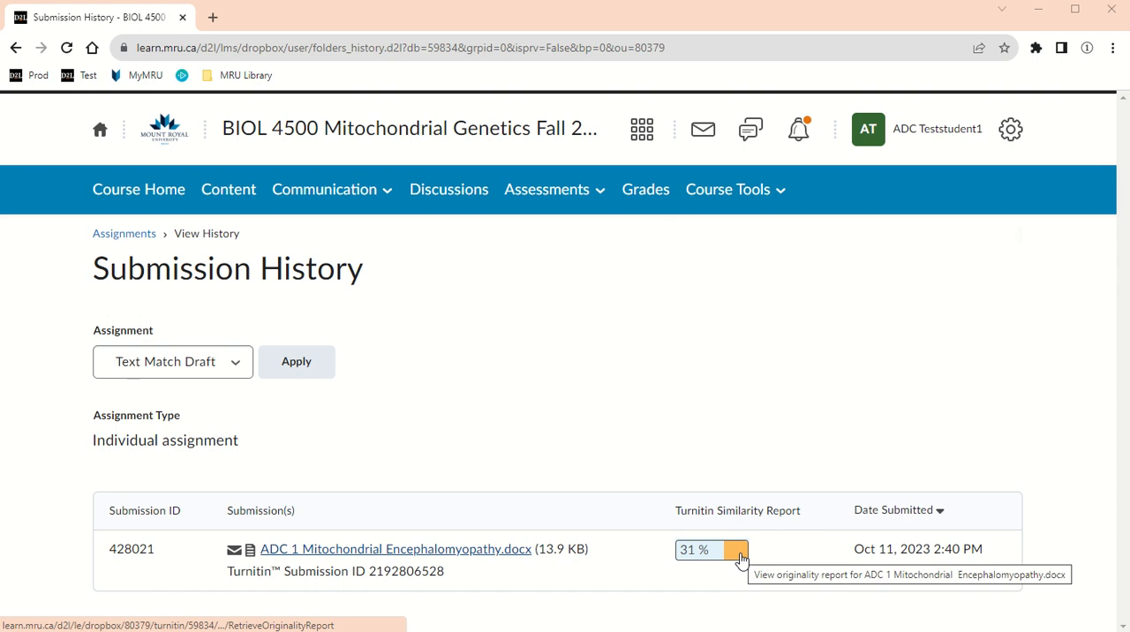
click(739, 554)
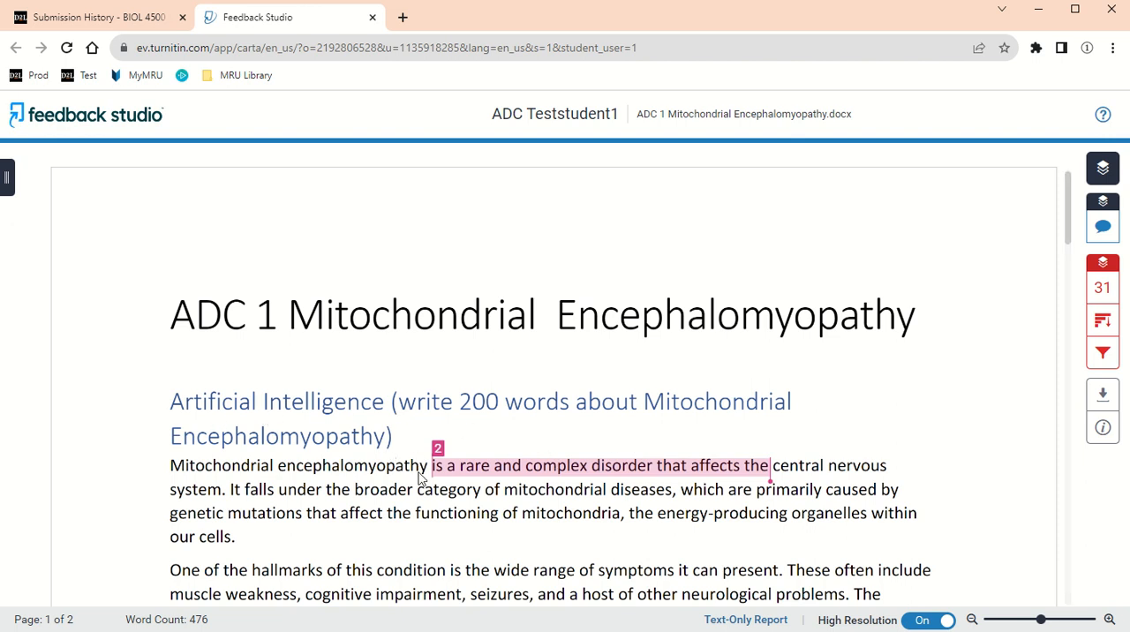
Examine the report's match overview and open the Frontiers source article behind the second match
scroll(443, 465, down, 1)
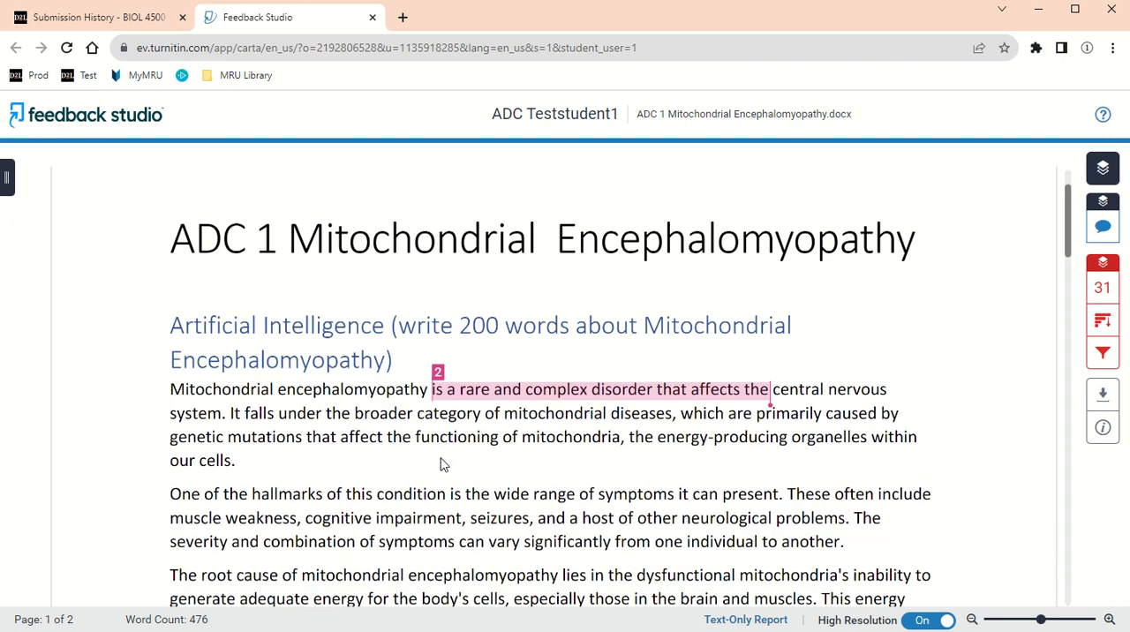
click(1102, 288)
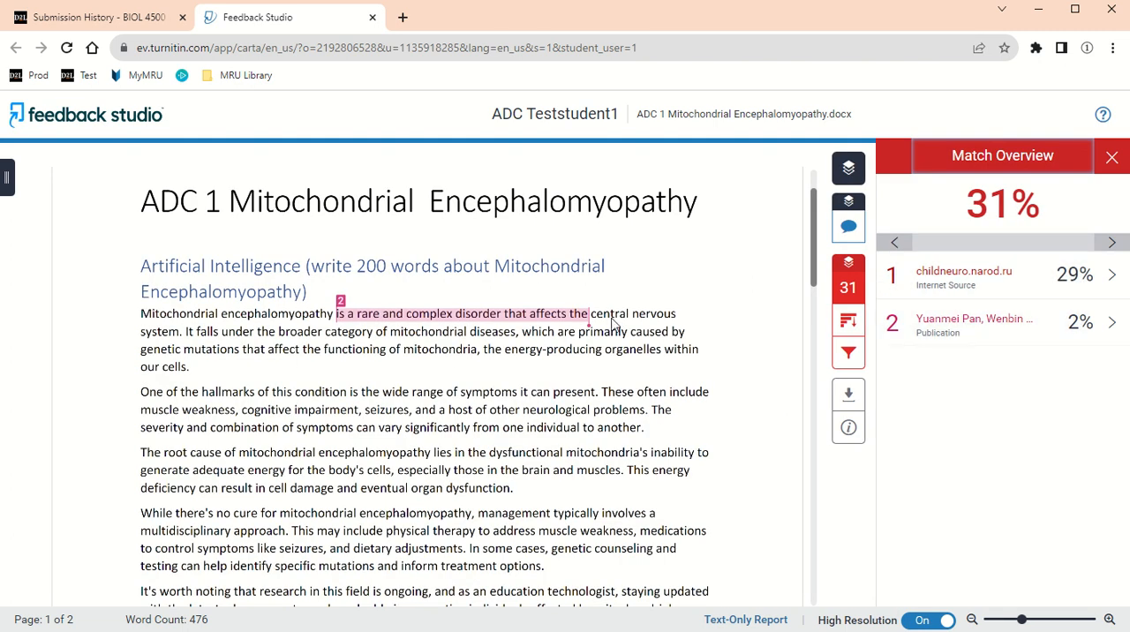
click(962, 326)
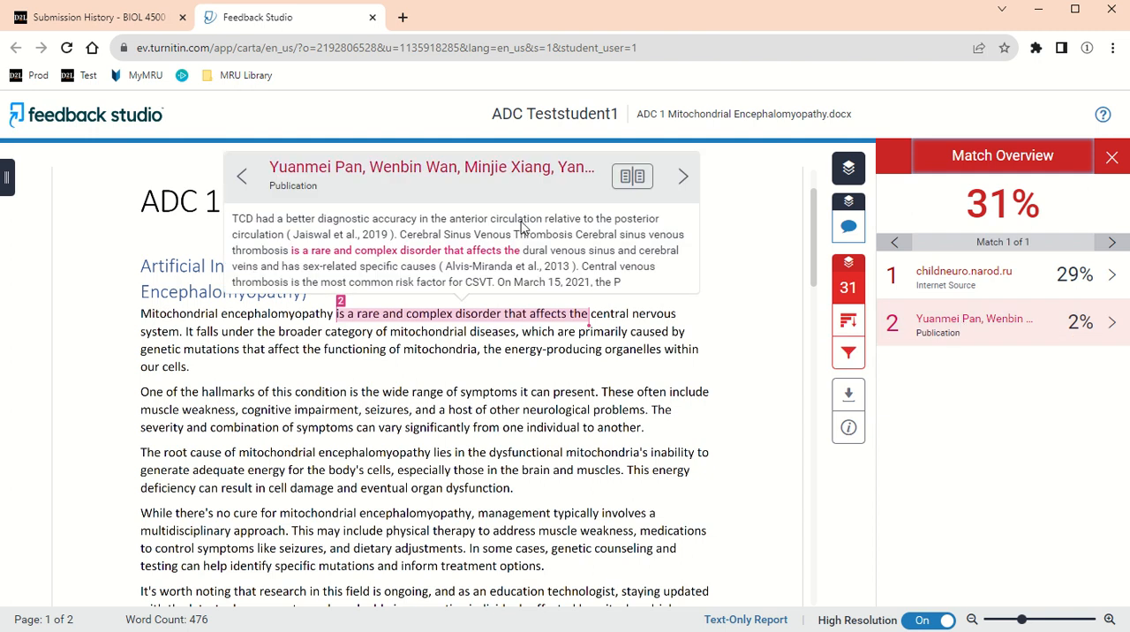
click(494, 170)
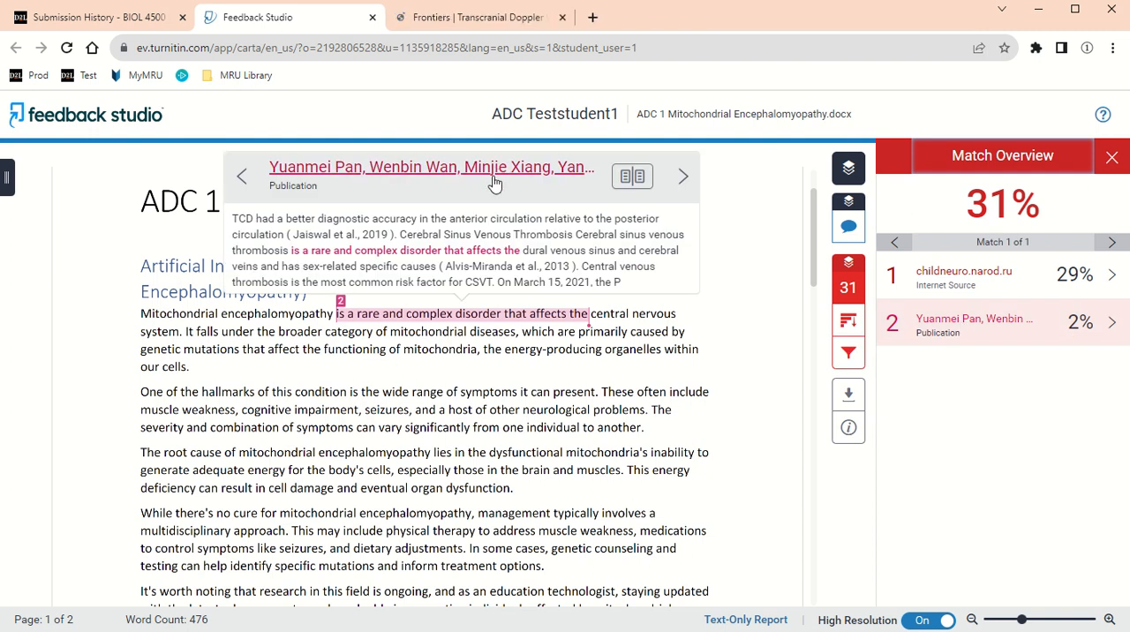
click(495, 18)
scroll(462, 340, down, 8)
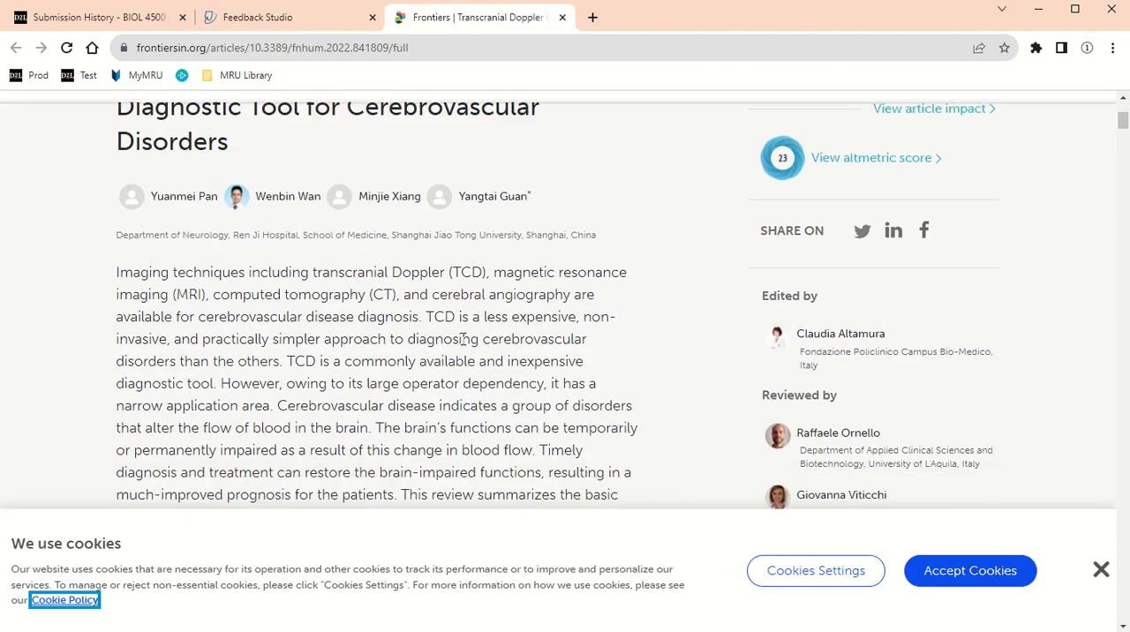
Return to the similarity report, examine the matched passages in each section of the paper, and close the article and report
scroll(461, 340, up, 4)
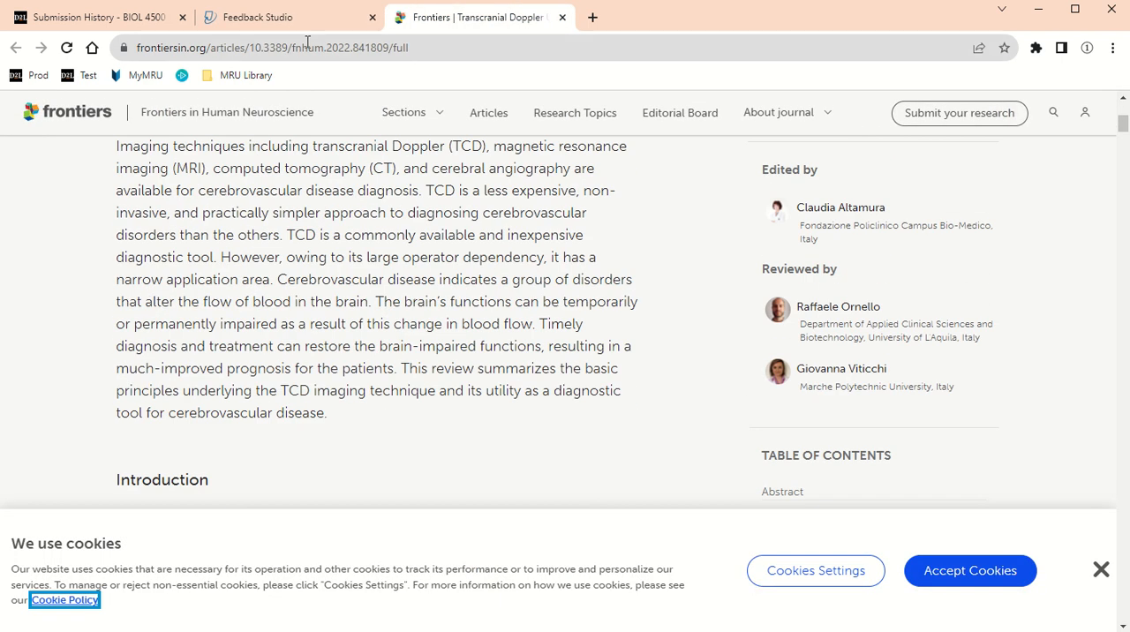
click(287, 18)
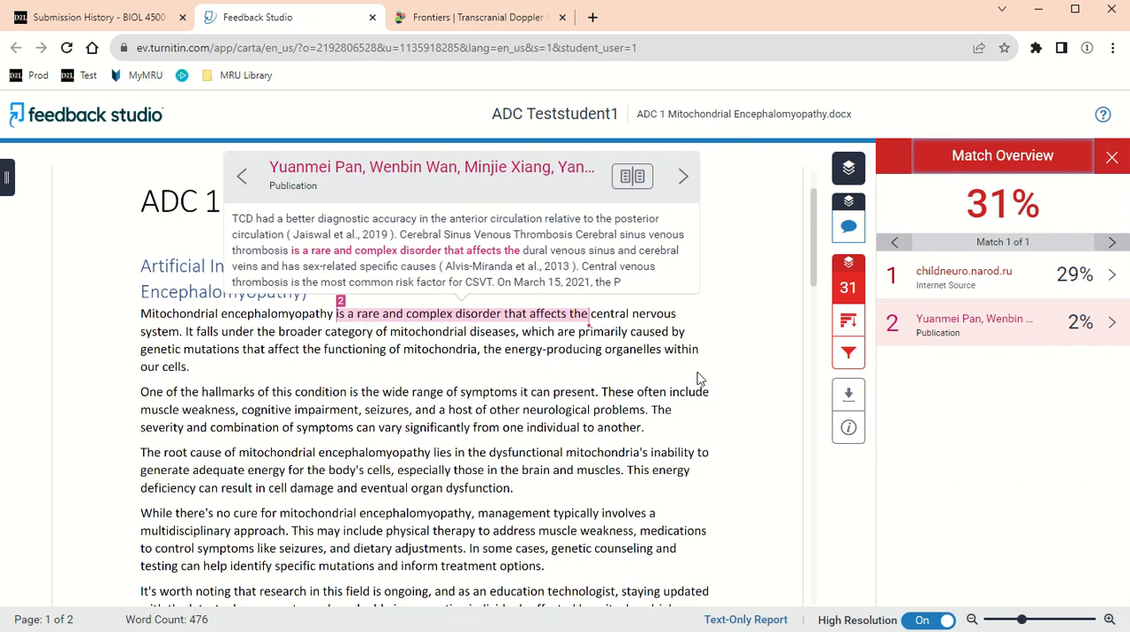
scroll(676, 421, down, 2)
scroll(677, 419, down, 4)
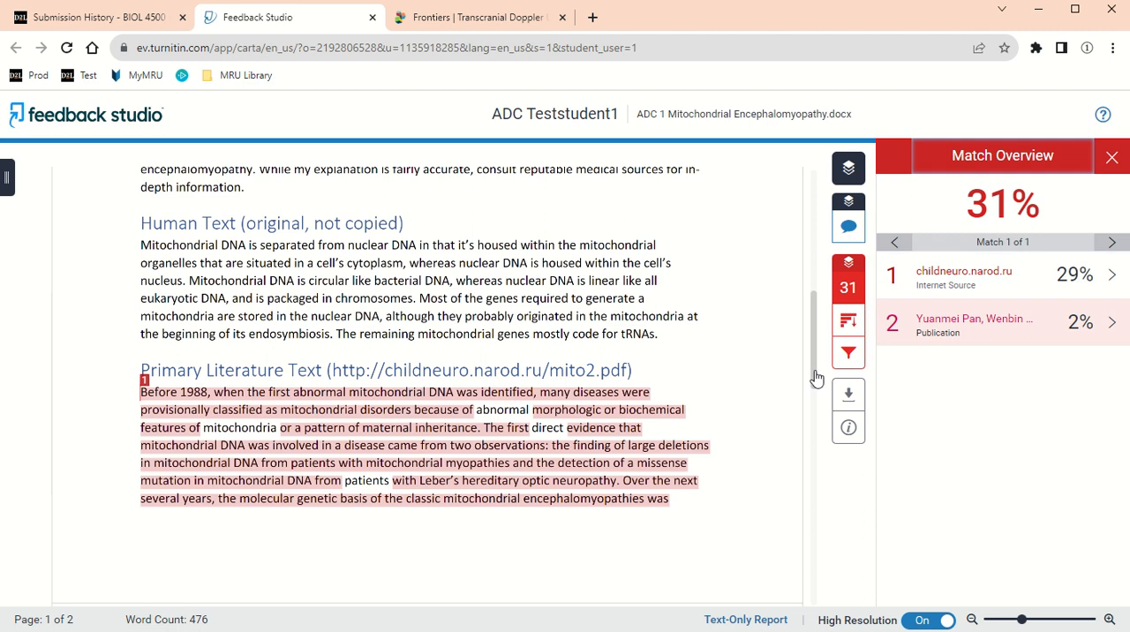
scroll(631, 462, up, 1)
scroll(627, 456, up, 1)
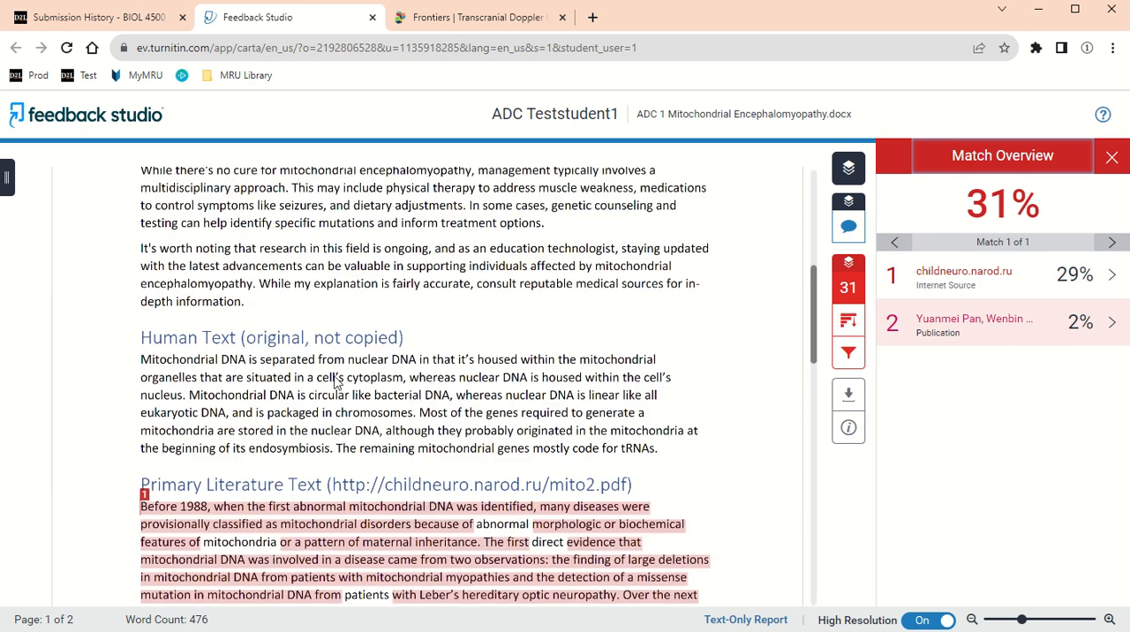
scroll(604, 431, up, 2)
scroll(604, 431, up, 5)
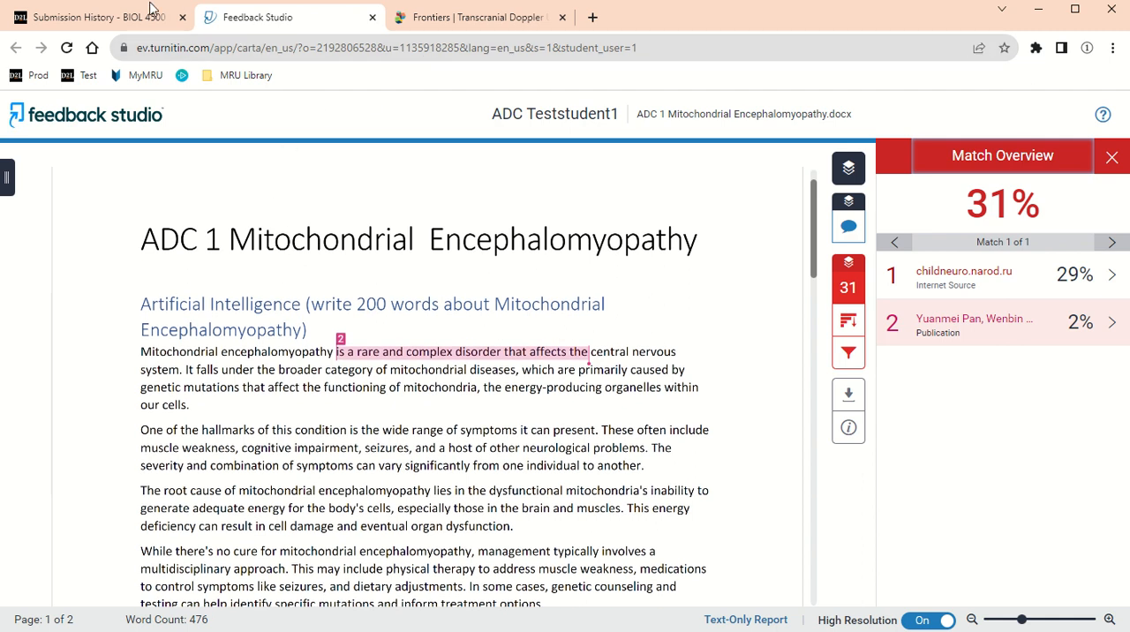
click(372, 18)
click(372, 18)
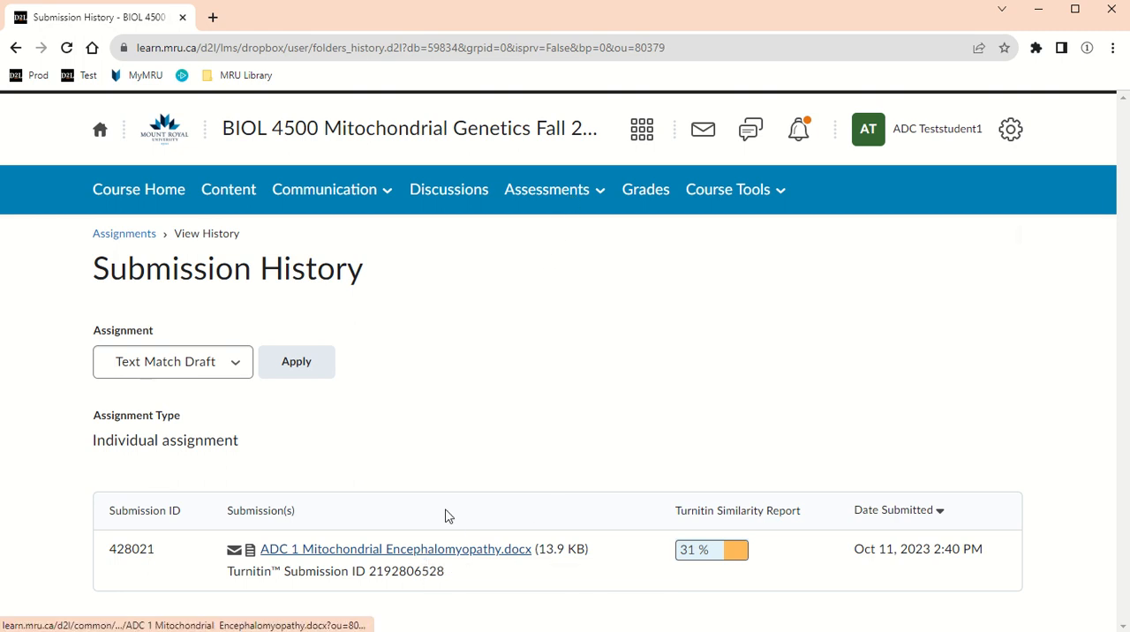
Open the Term Paper assignment and add the file "ADC 1 Mitochondrial Encephalomyopathy.docx" from the computer
click(565, 202)
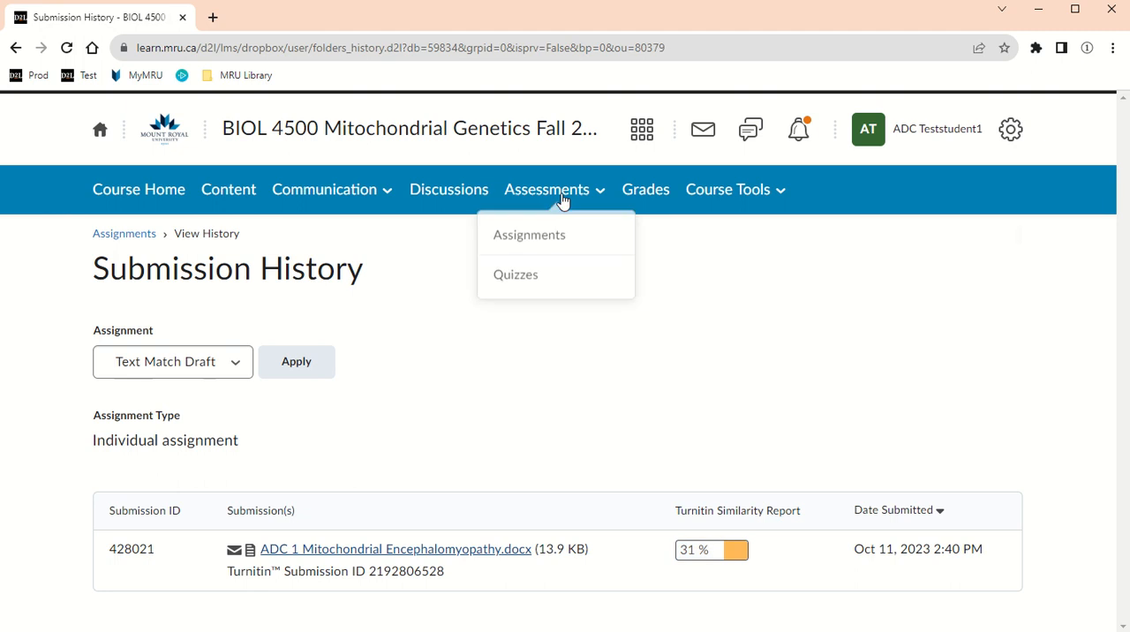
click(560, 237)
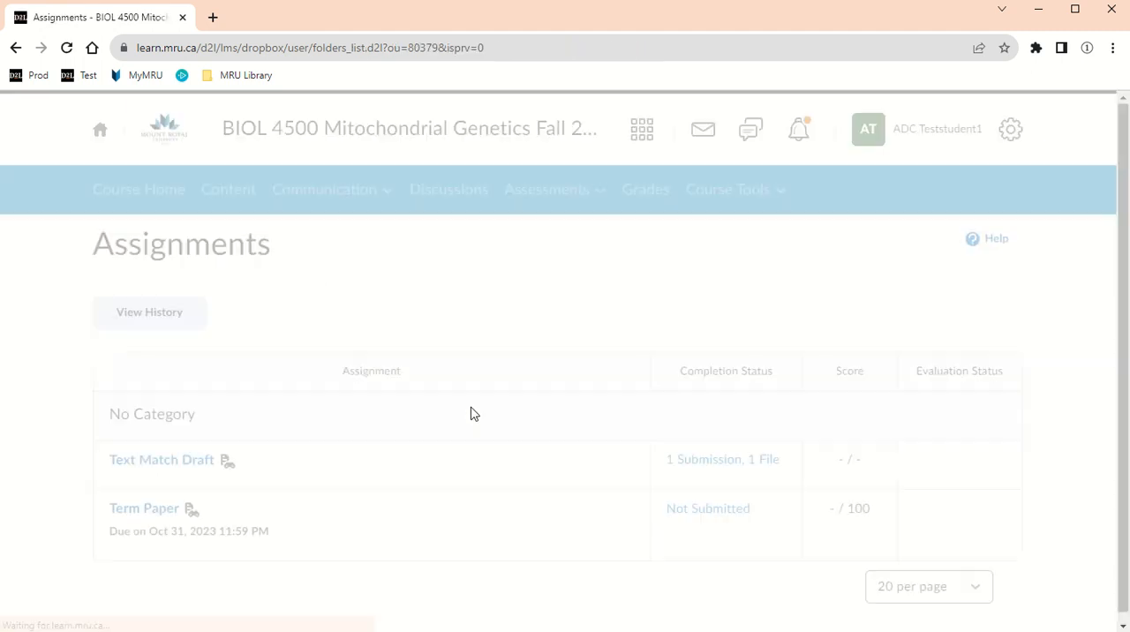
click(143, 510)
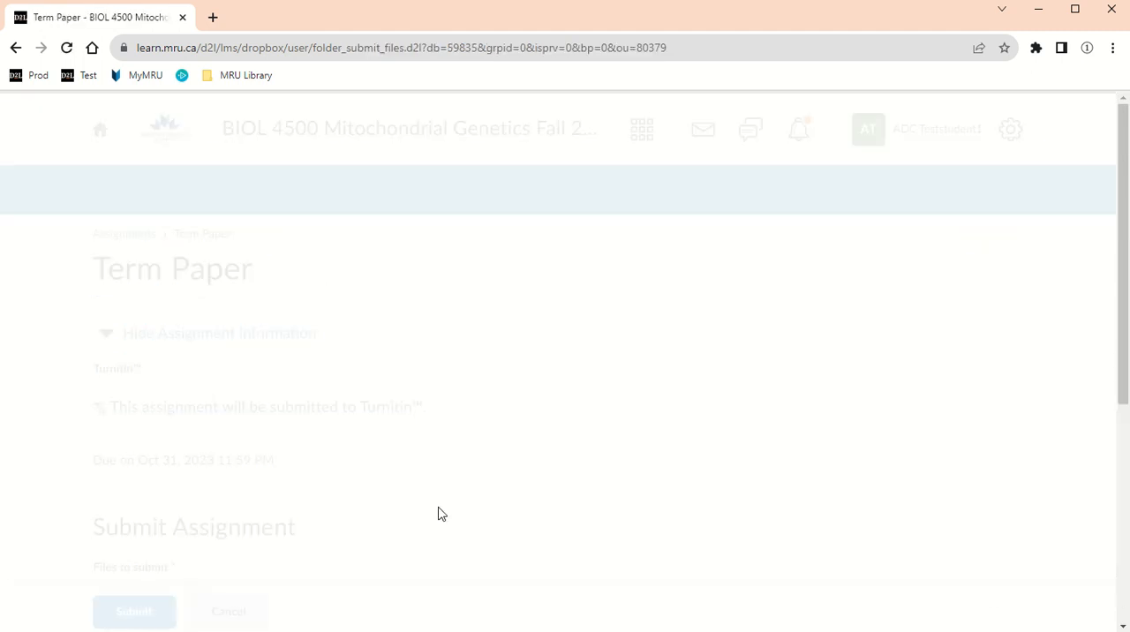
scroll(423, 512, down, 3)
click(142, 429)
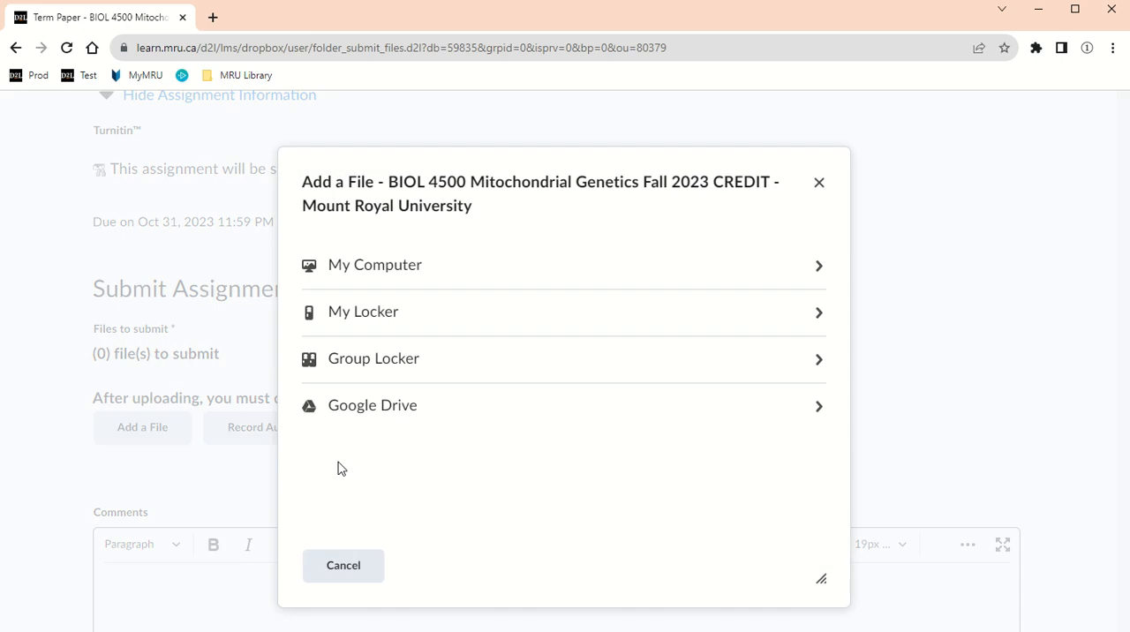
click(424, 275)
click(406, 284)
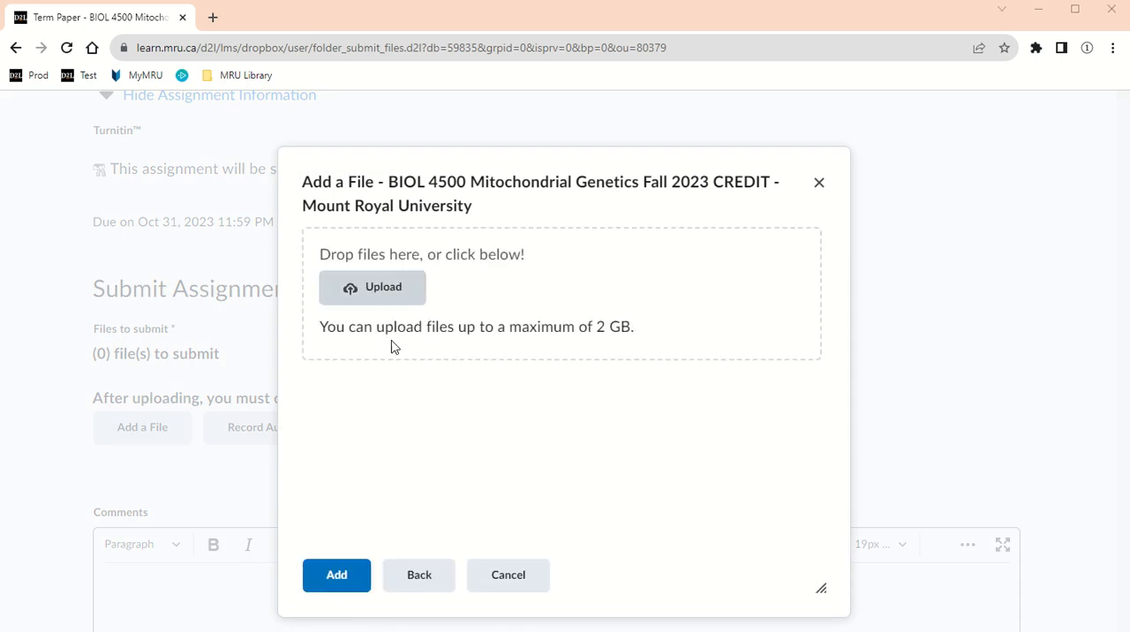
double_click(199, 187)
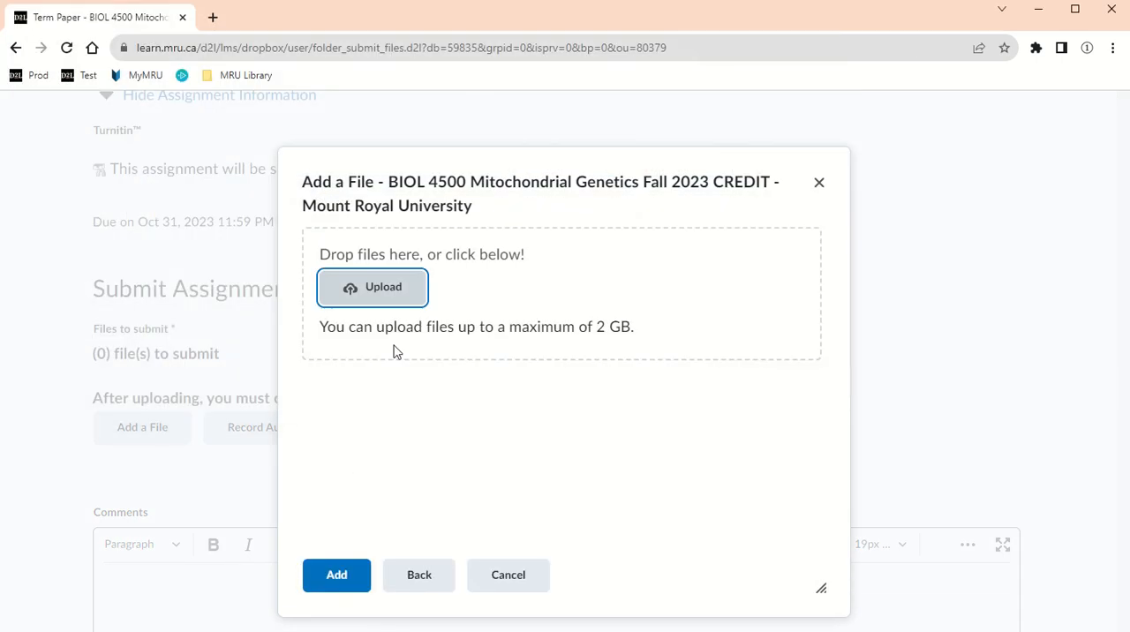
click(323, 579)
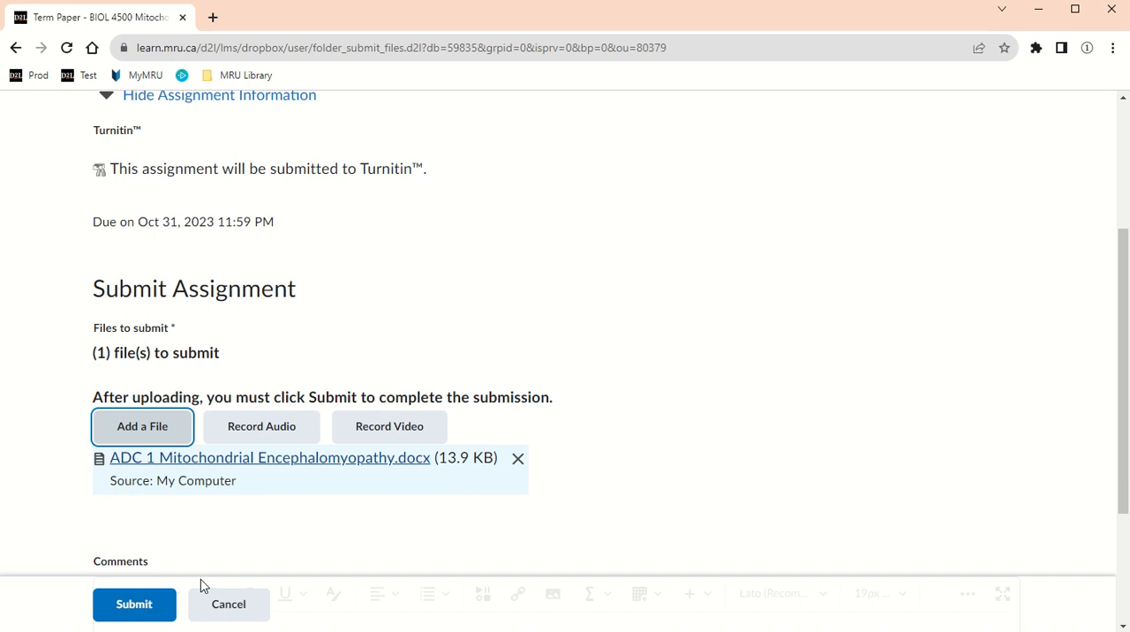
Submit the file to Term Paper, and open that assignment's submission record from the assignments list
click(141, 605)
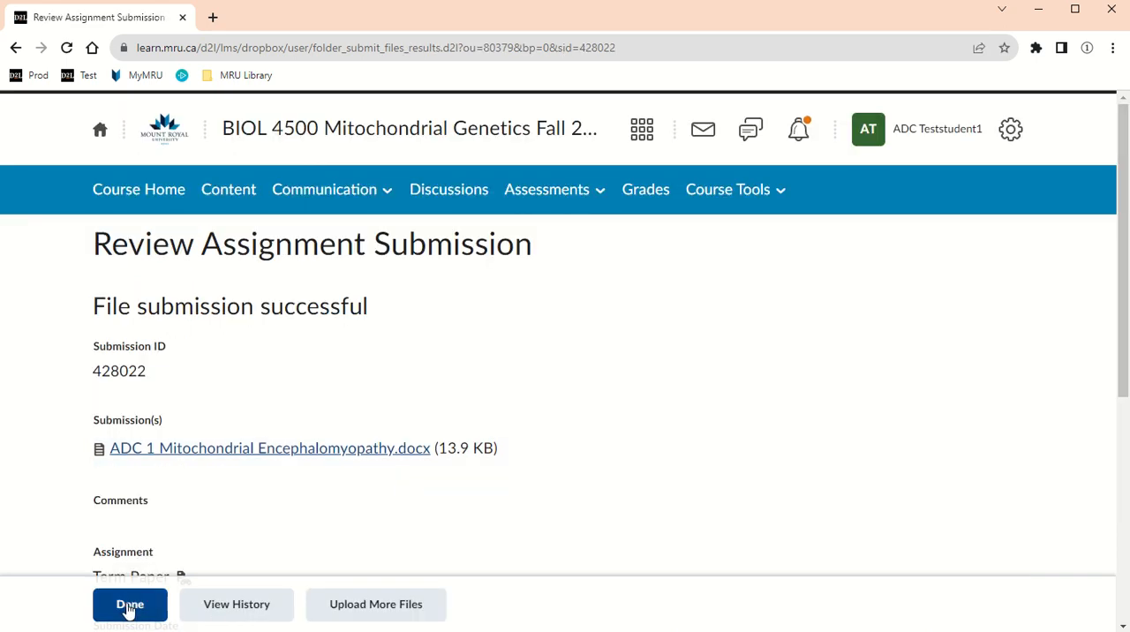
click(129, 606)
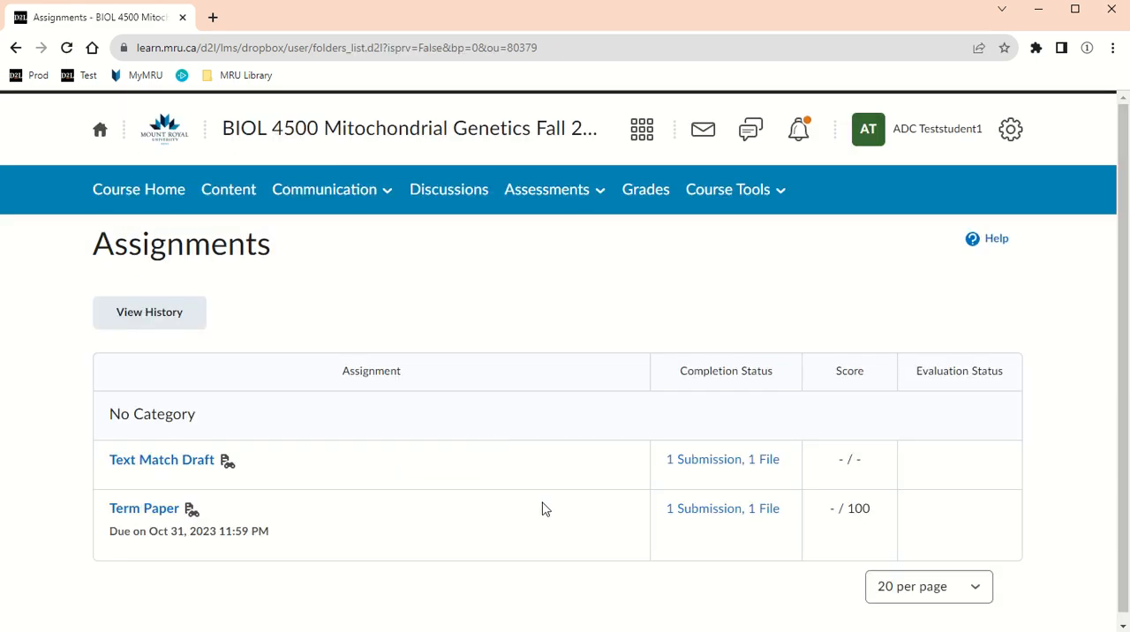
click(719, 517)
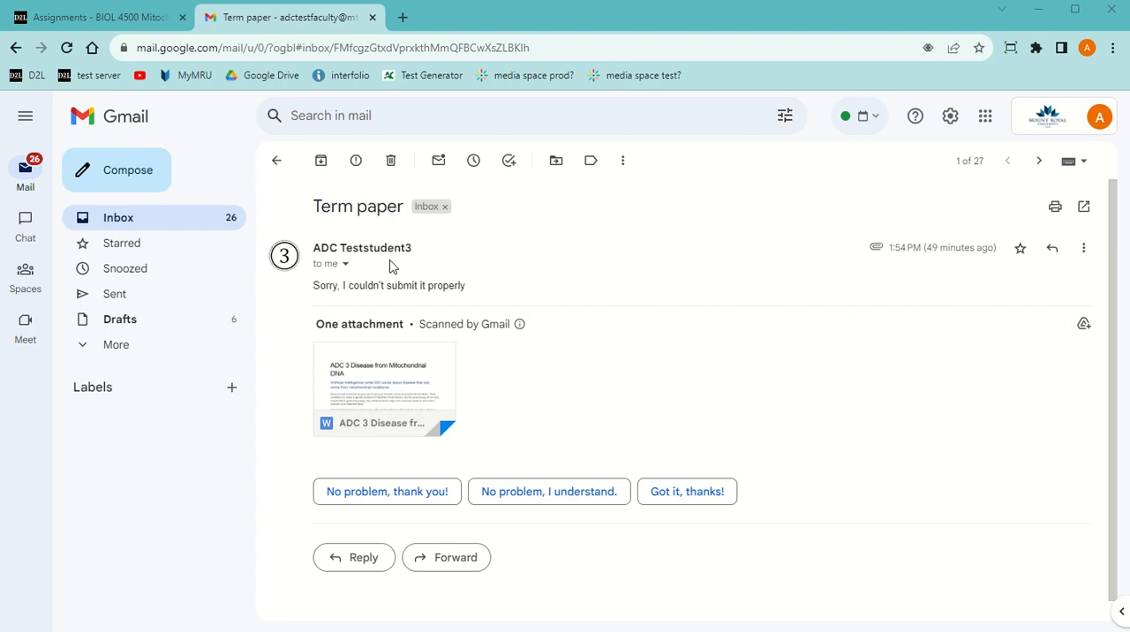
Download the attachment "ADC 3 Disease from Mitochondrial DNA.docx" from the "Term paper" email in the instructor's Gmail
mouse_move(381, 255)
mouse_move(370, 397)
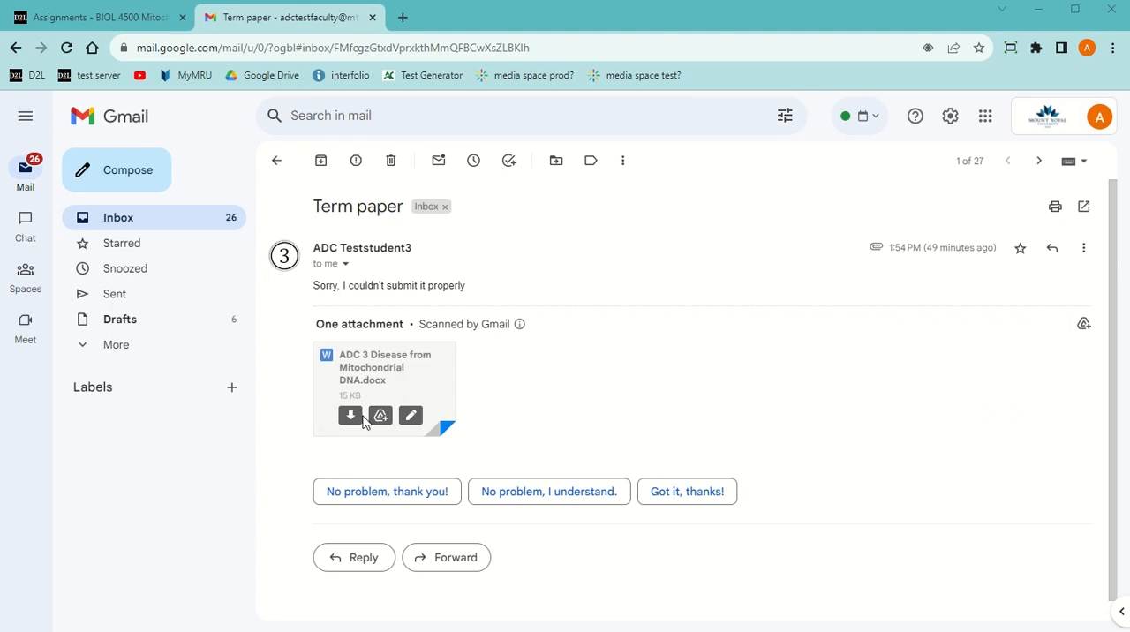
click(351, 416)
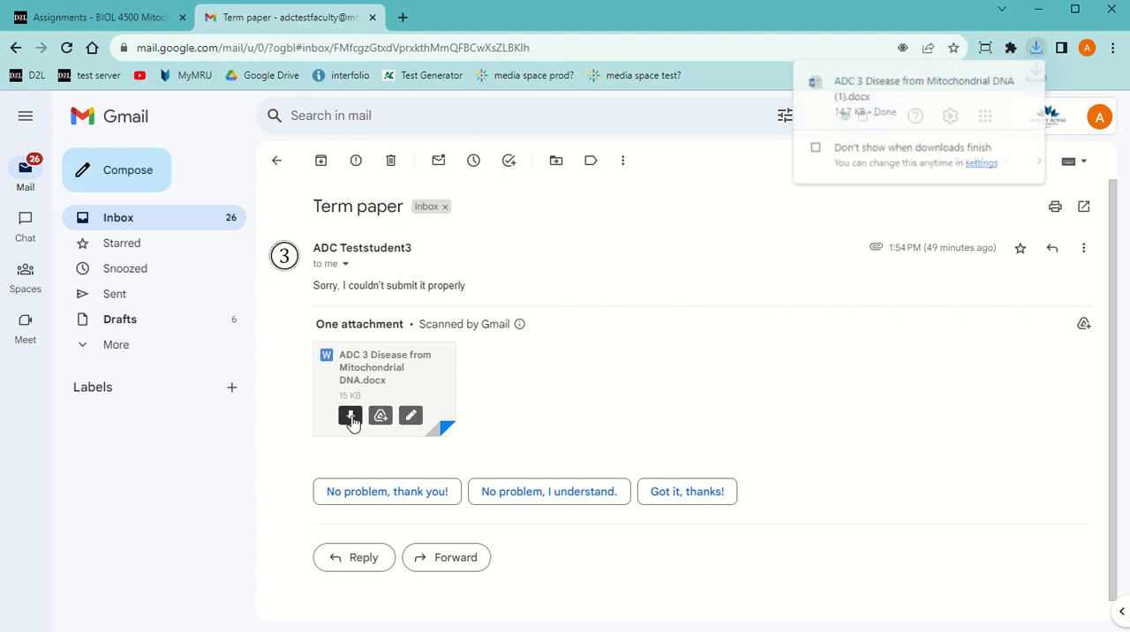
Open turnitin.com in a separate browser tab and log in with the instructor's saved account credentials
click(402, 17)
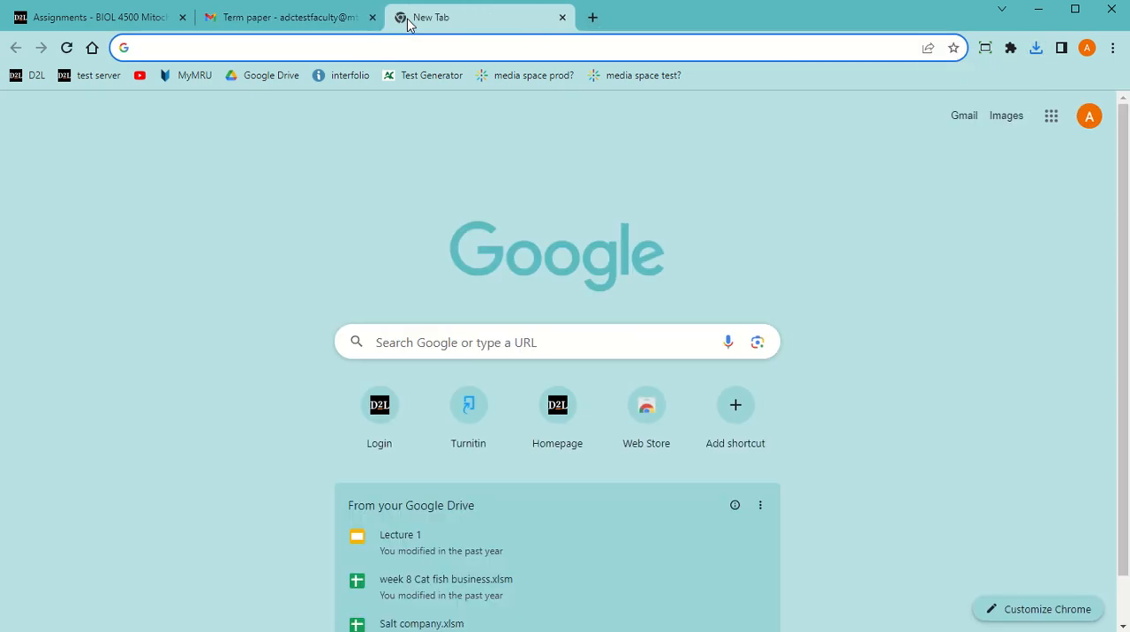
text(tur)
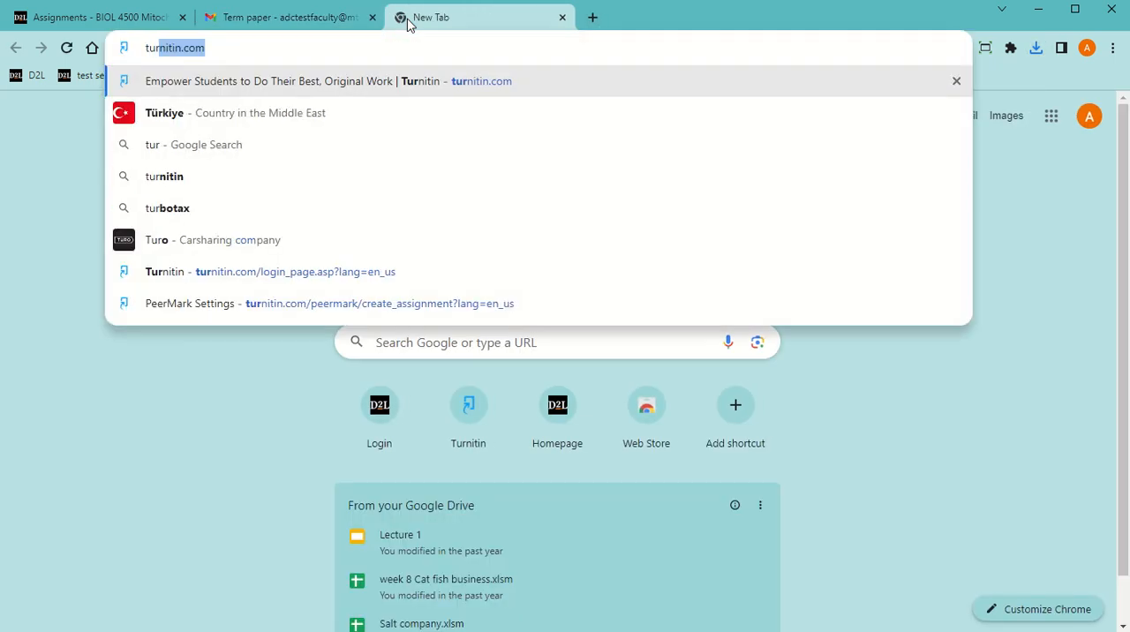
key(Return)
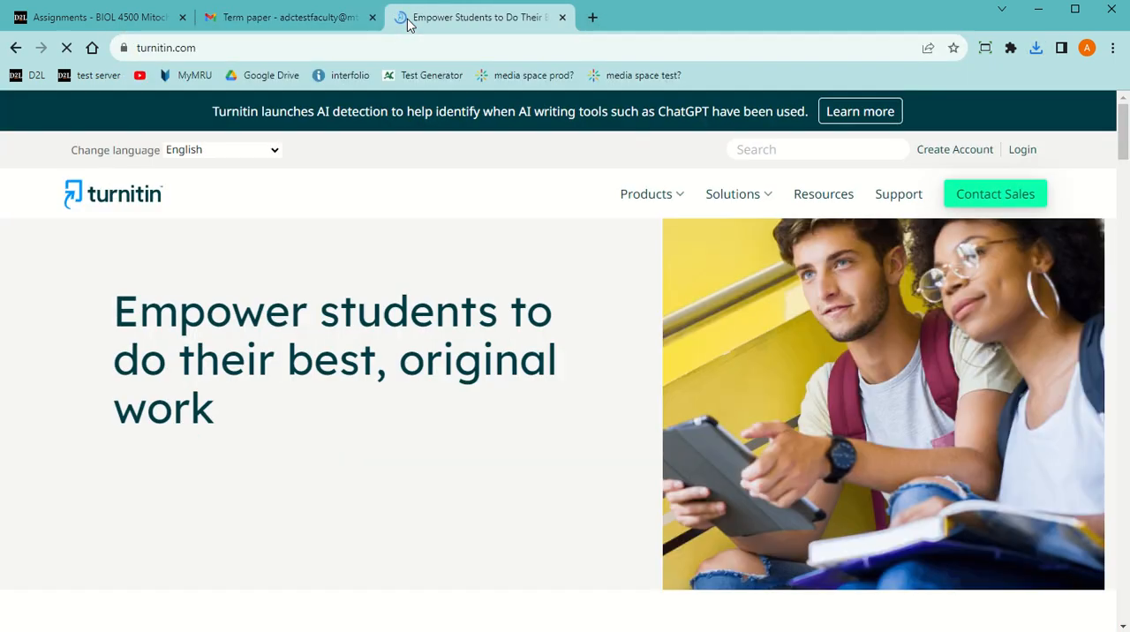
click(1023, 156)
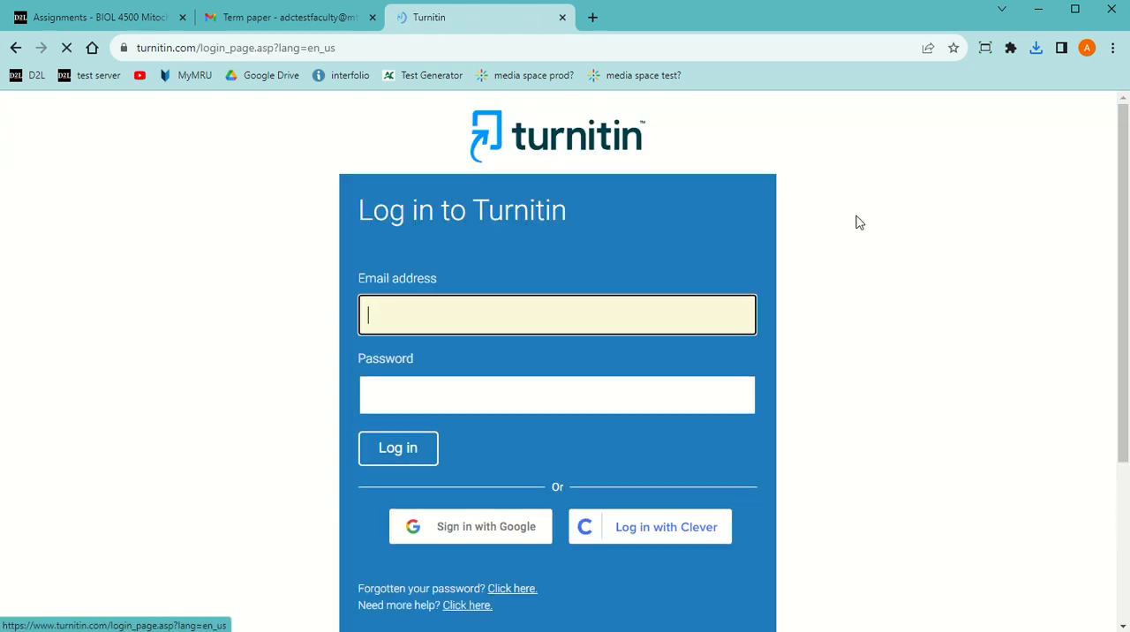
click(389, 454)
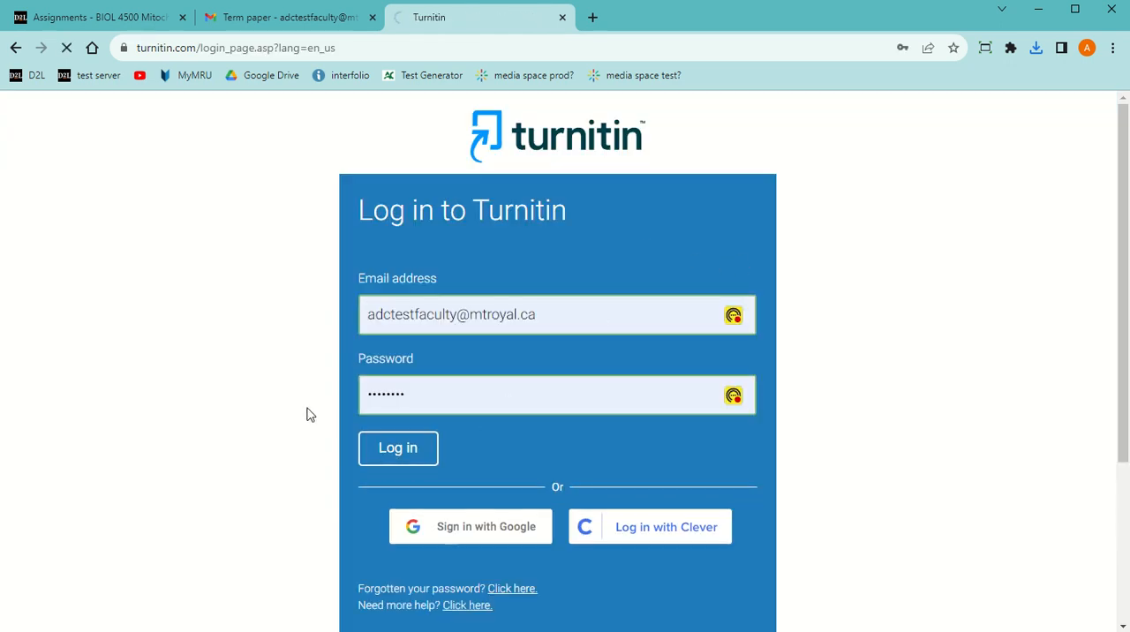
Open the class "BIOL 4500 Mitochondrial Genetics Fall 2023 CREDIT" and check which students can be chosen as author of a Term Paper submission
scroll(343, 354, down, 2)
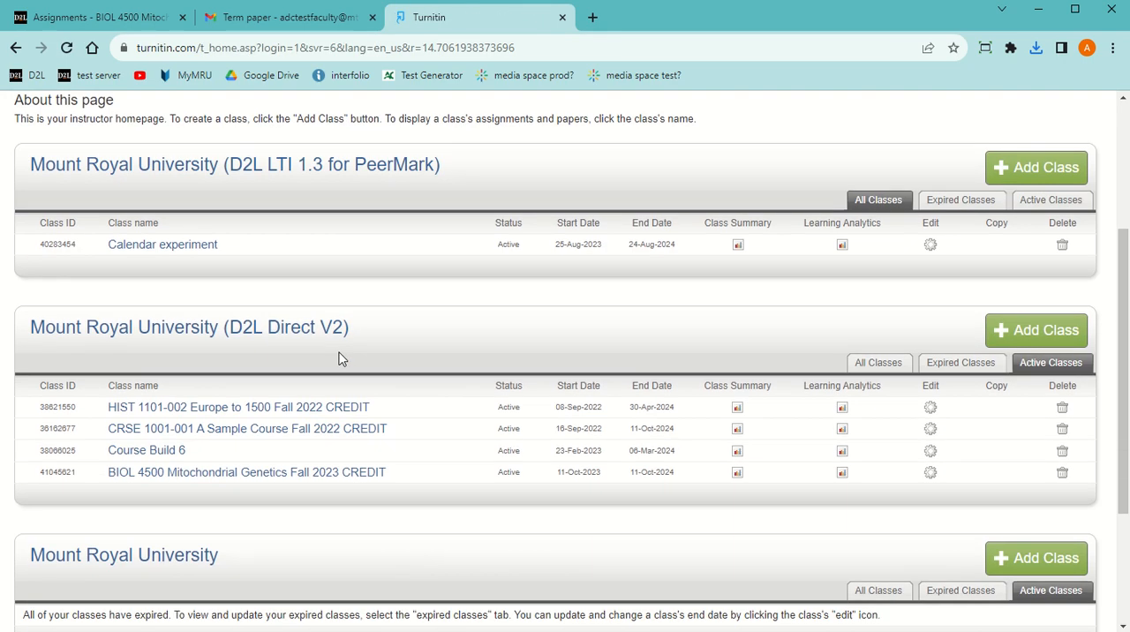
click(175, 481)
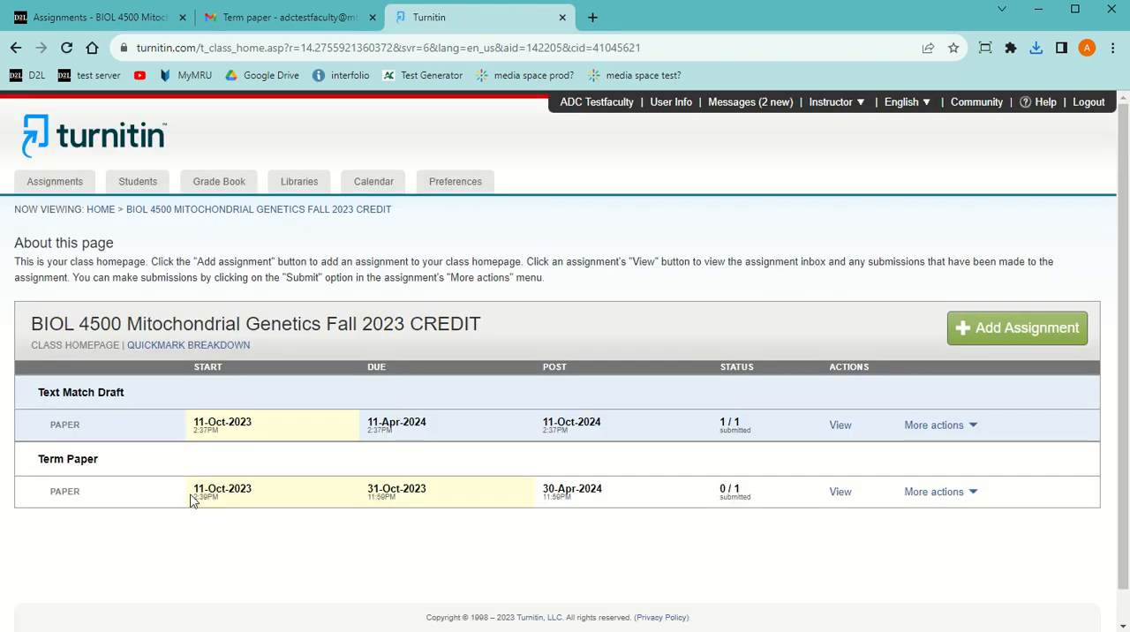
click(971, 500)
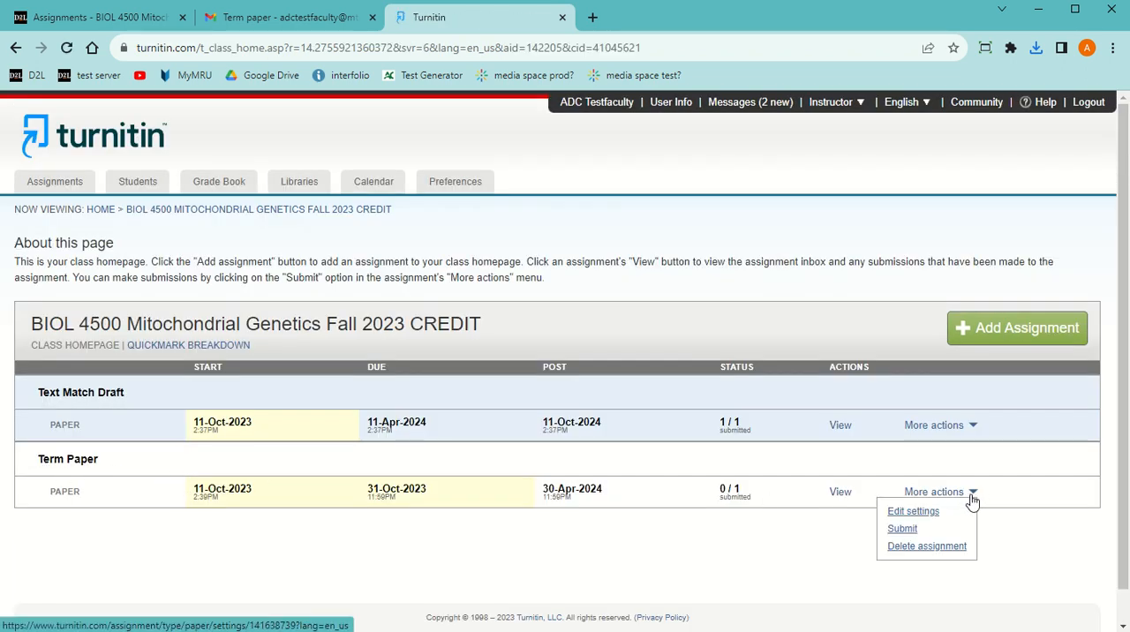
click(903, 530)
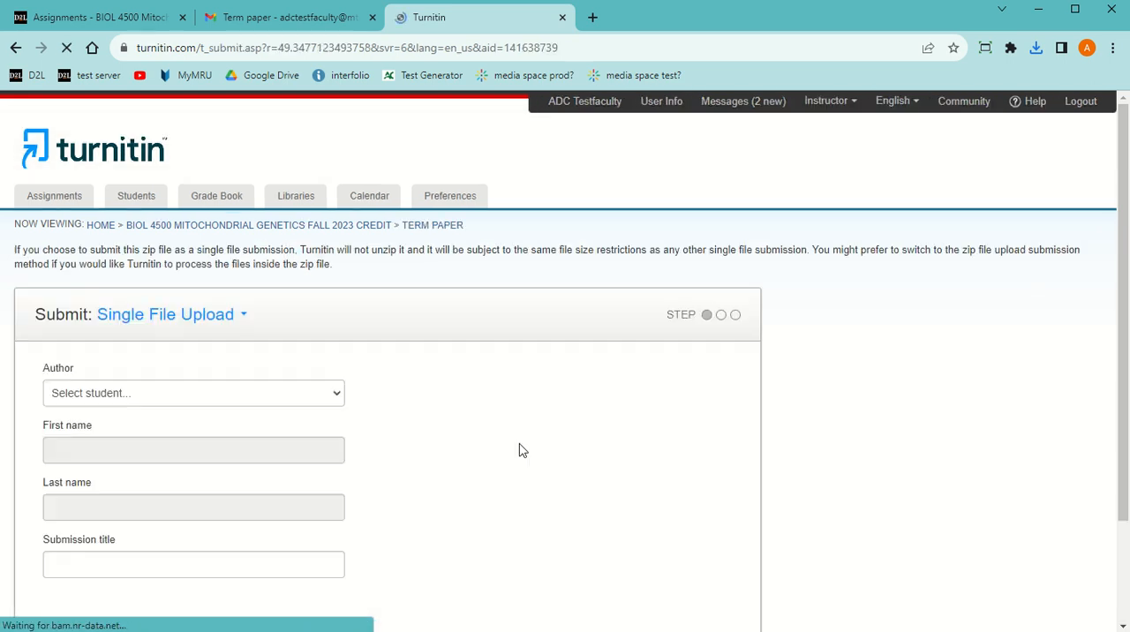
click(227, 364)
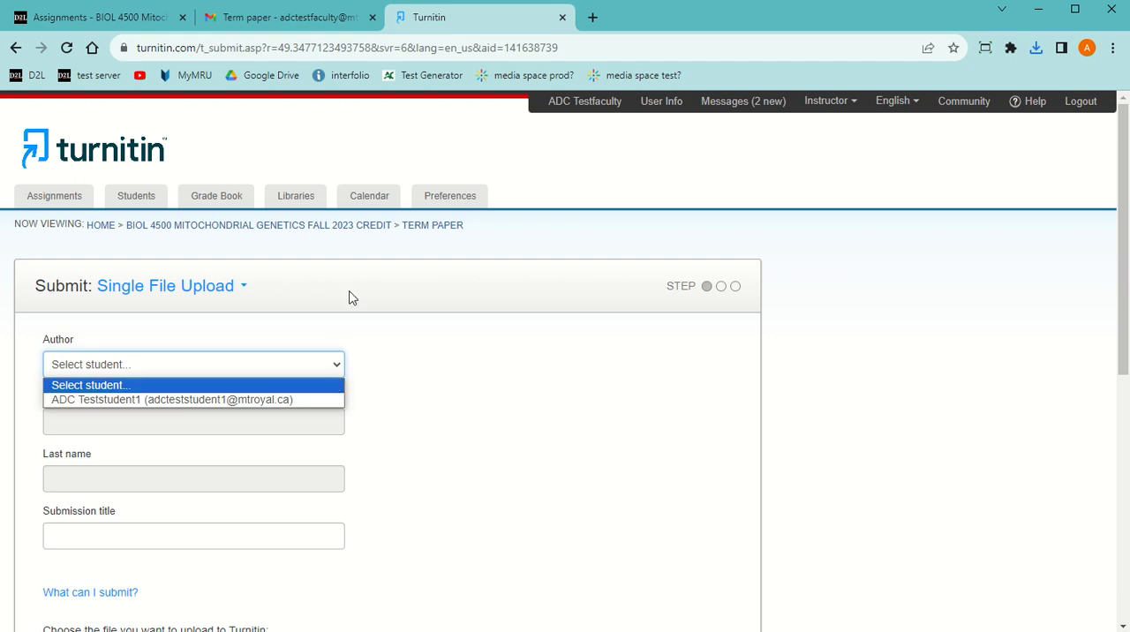
Enroll the student who emailed the paper in the class, entering the student's first name, last name and email address
click(136, 197)
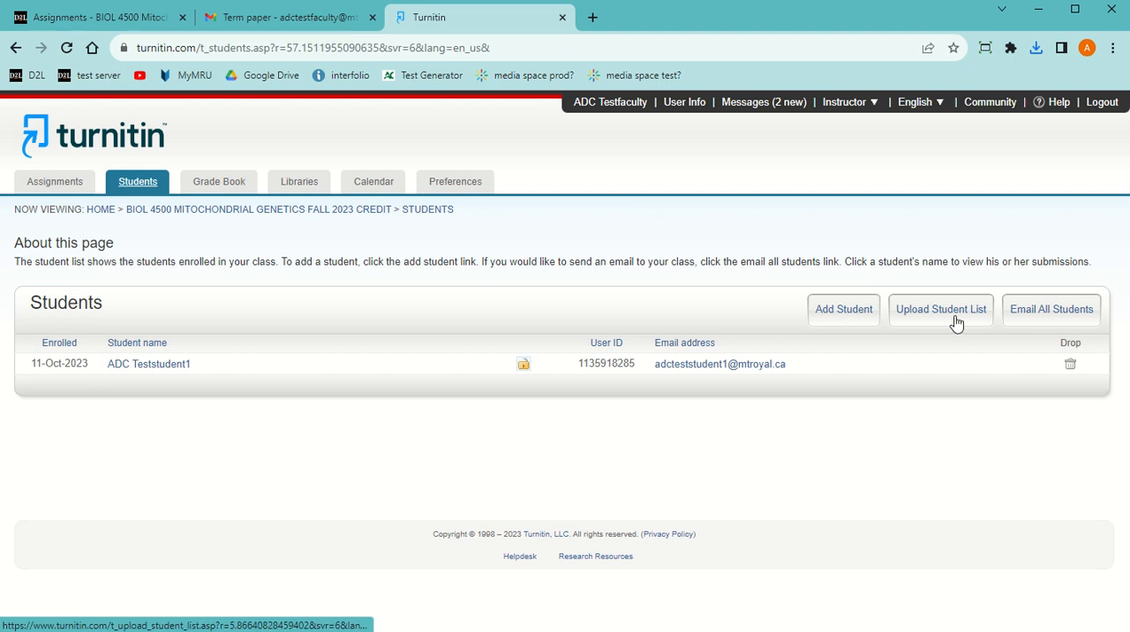
click(825, 317)
scroll(334, 397, down, 2)
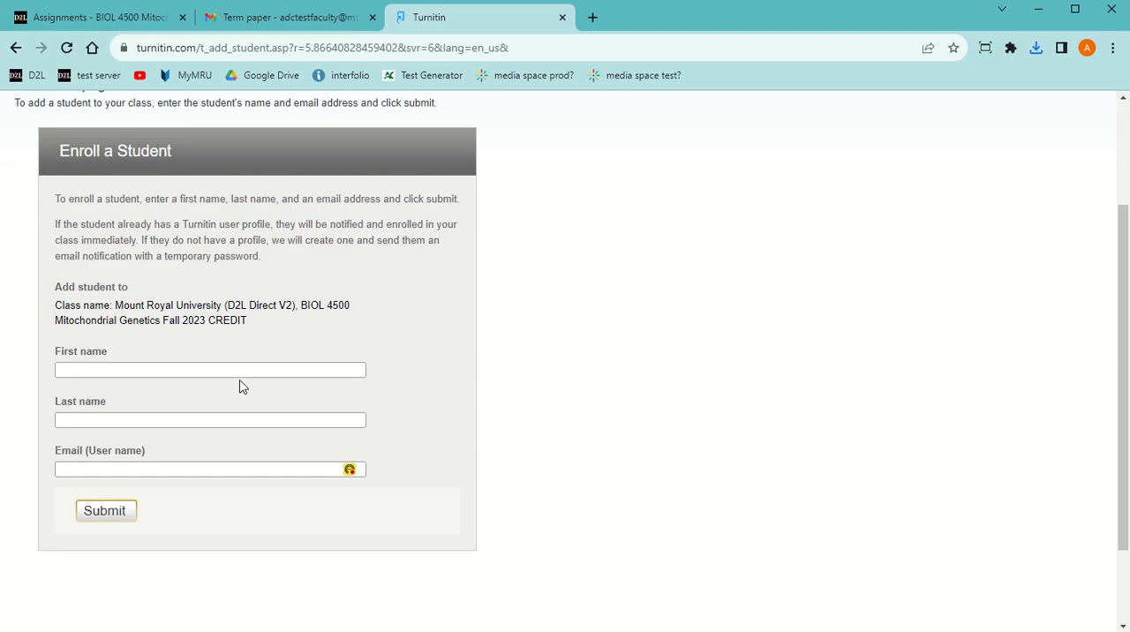
click(161, 369)
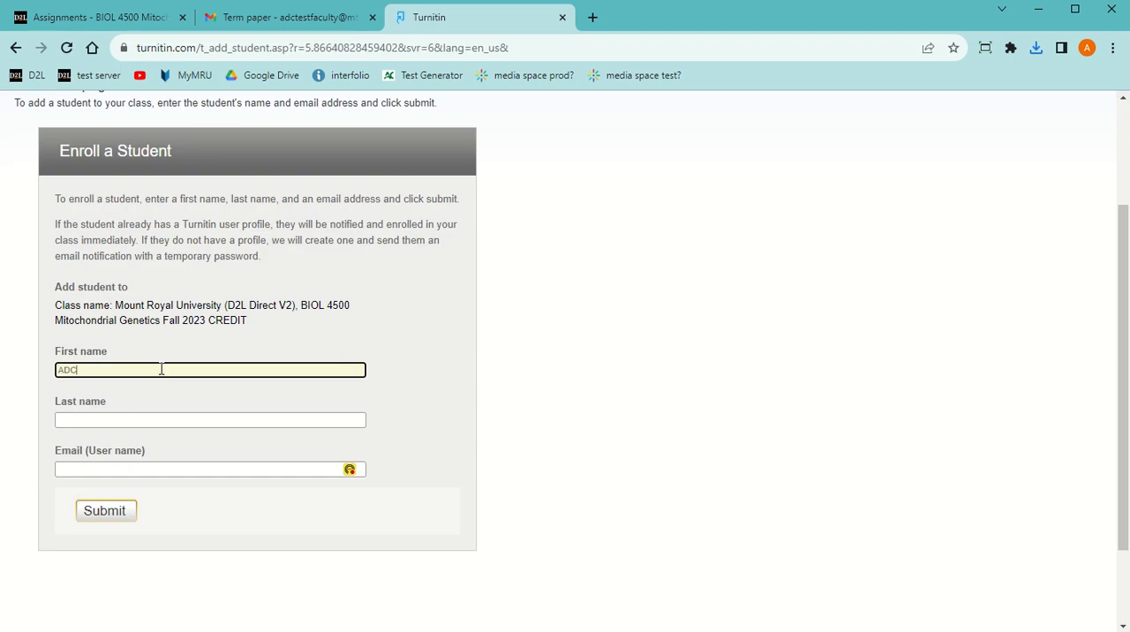
key(Tab)
text(T)
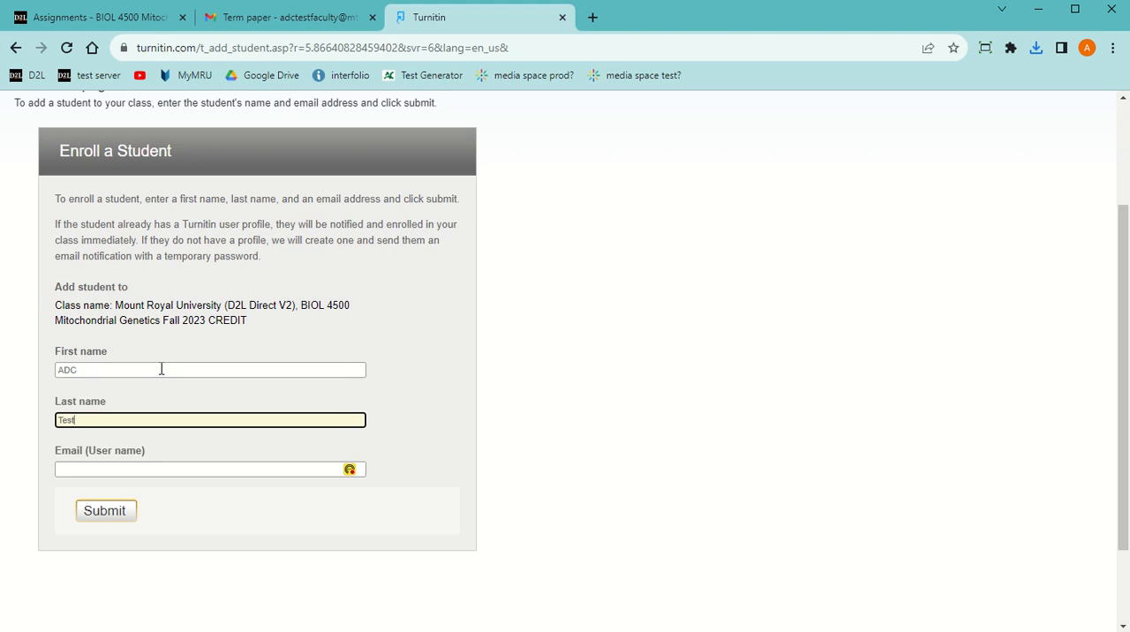
text(eststudent3)
key(Tab)
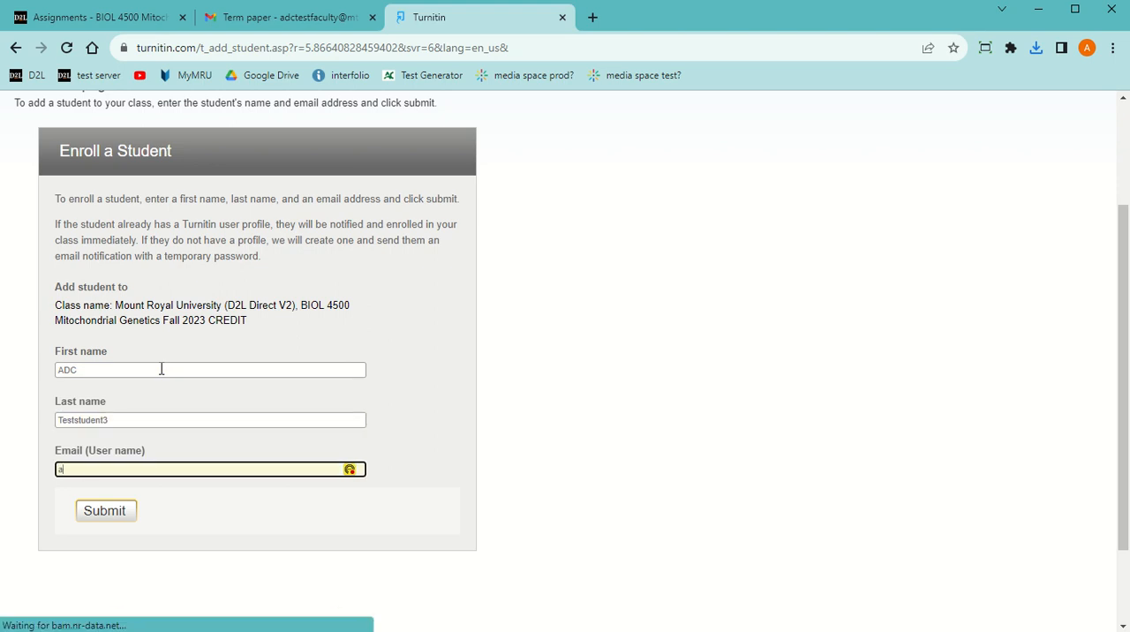
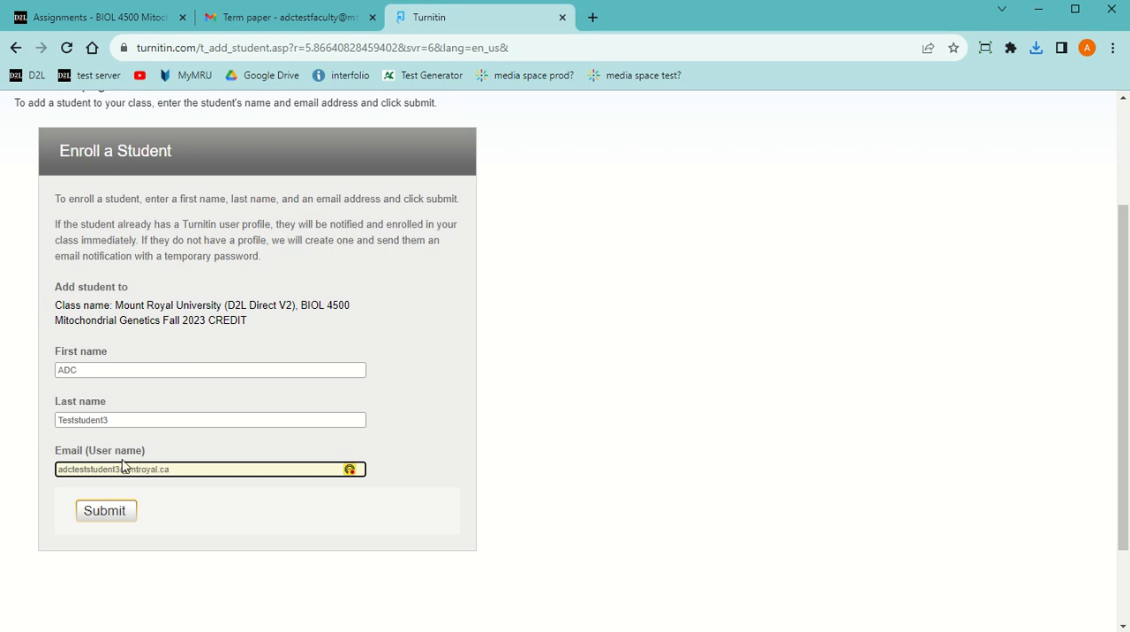
click(105, 512)
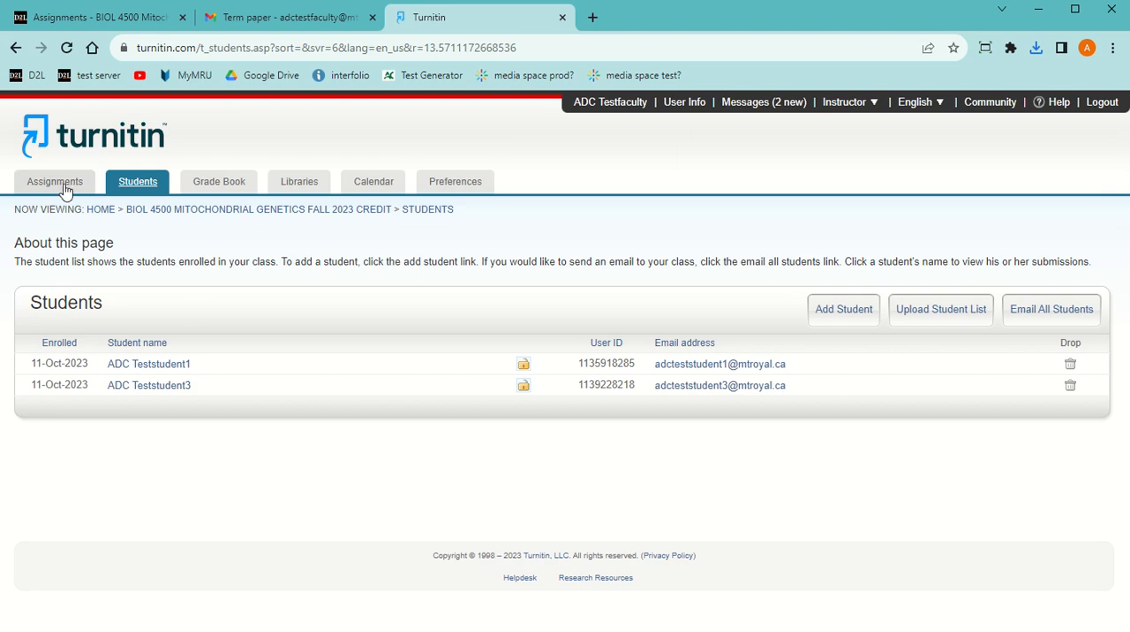
Start a single file submission to the Term Paper assignment with the newly enrolled student as author and title "ADC 3"
click(60, 185)
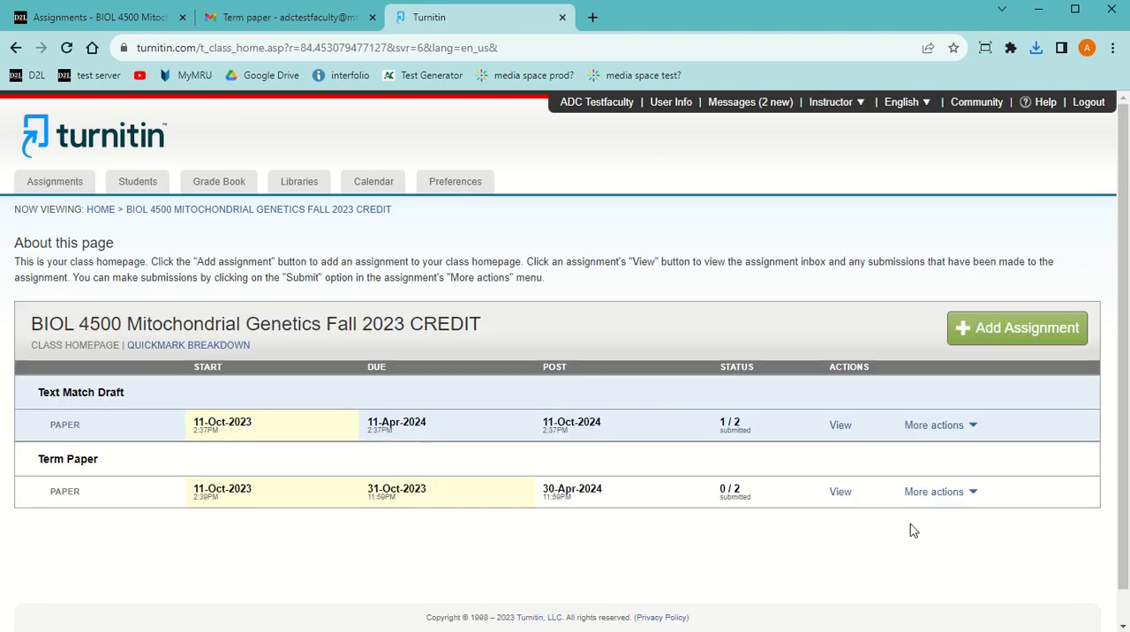
click(972, 494)
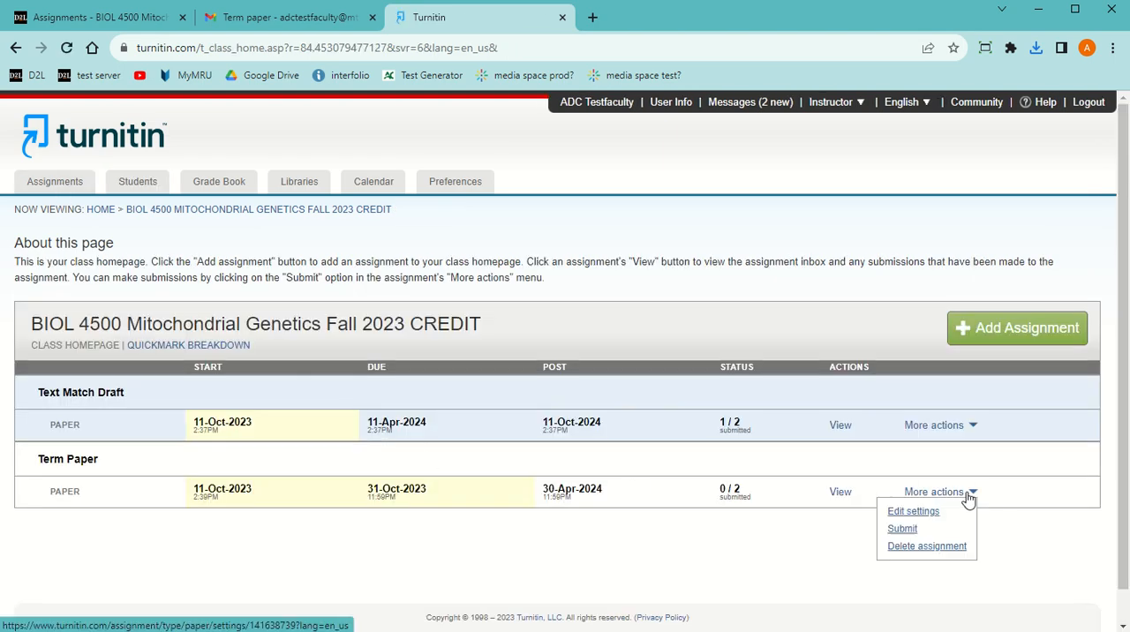
click(909, 535)
click(315, 370)
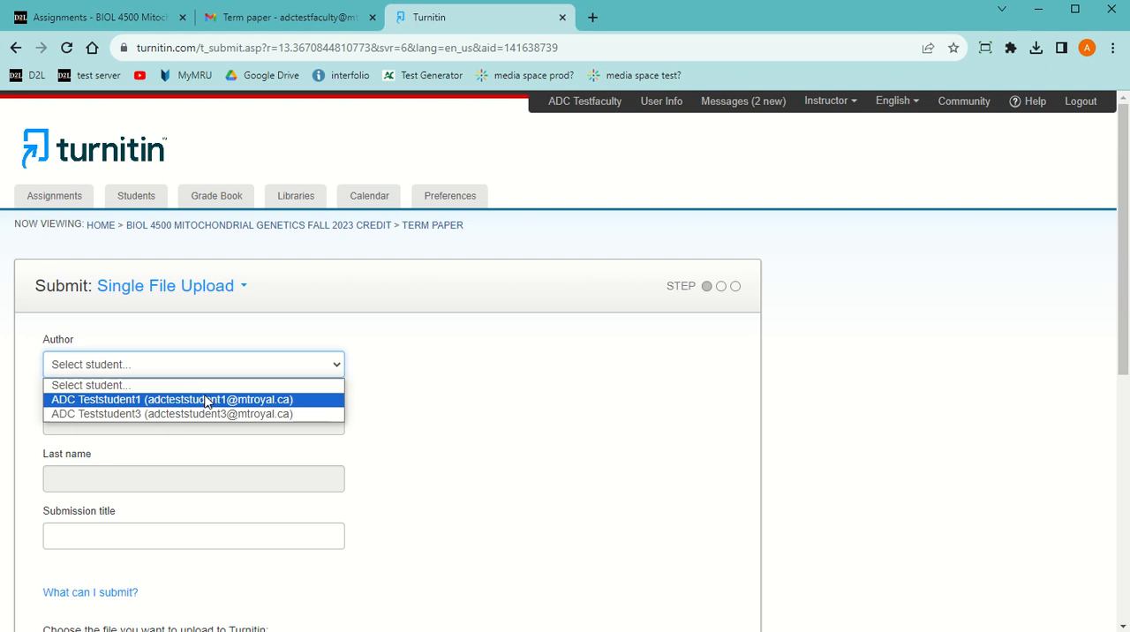
click(166, 418)
scroll(164, 407, down, 2)
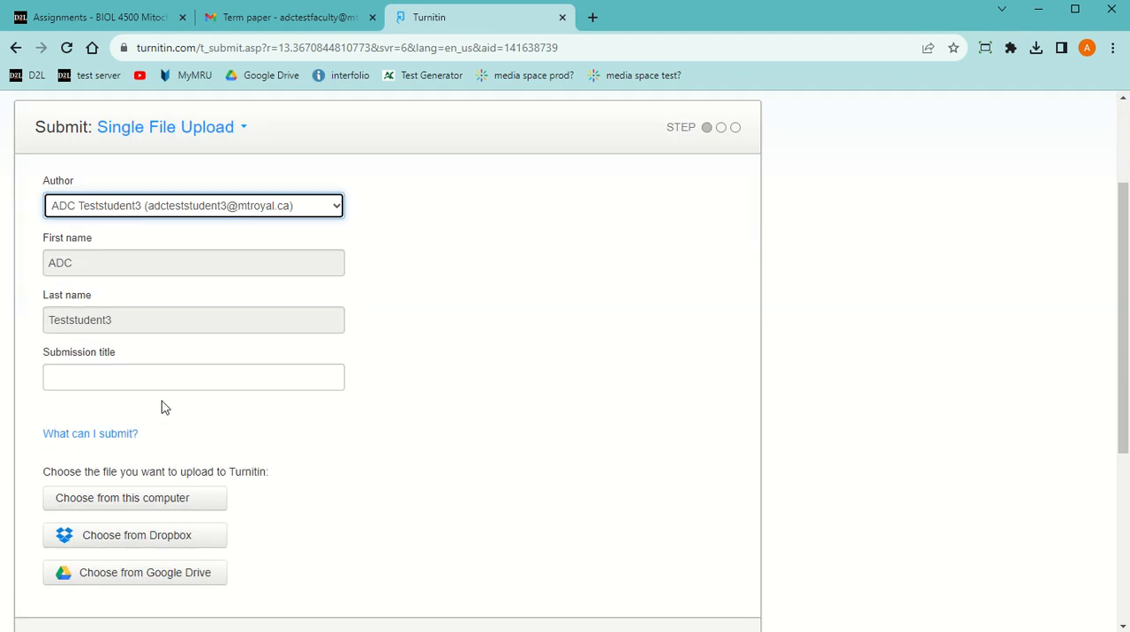
click(107, 380)
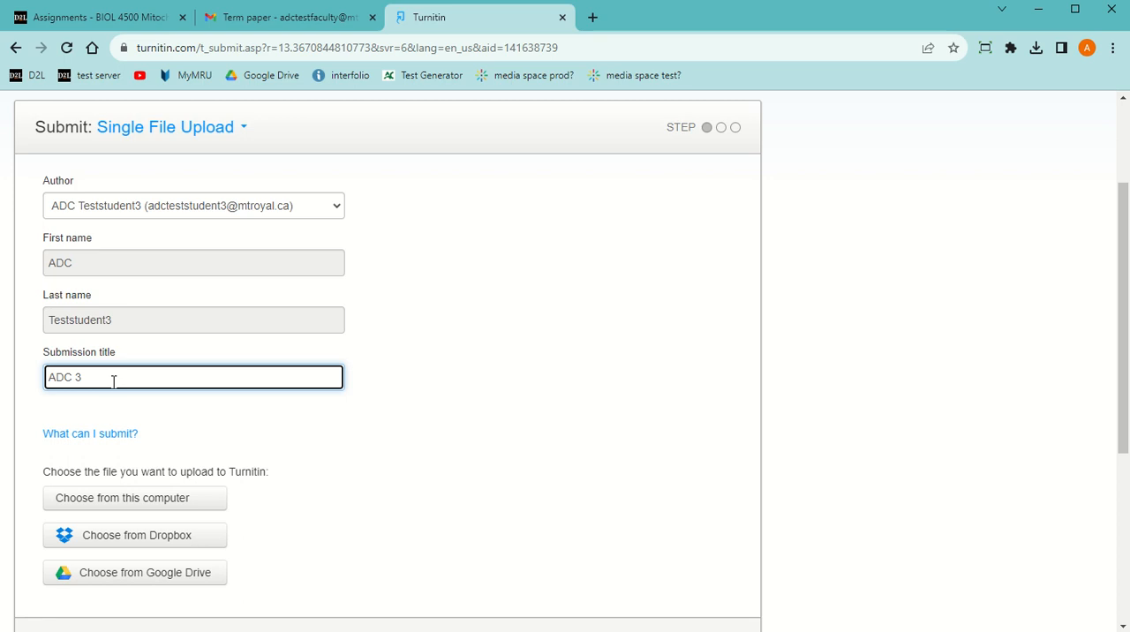
Attach "ADC 3 Disease from Mitochondrial DNA.docx" from the Downloads folder on this computer and upload it
click(139, 499)
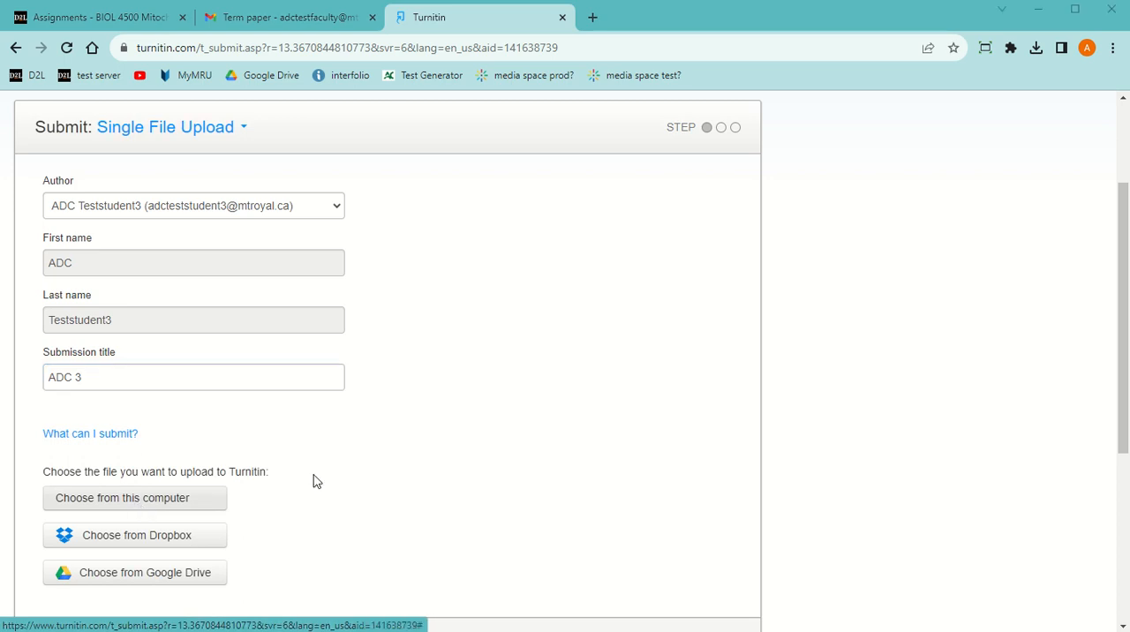
scroll(60, 131, up, 3)
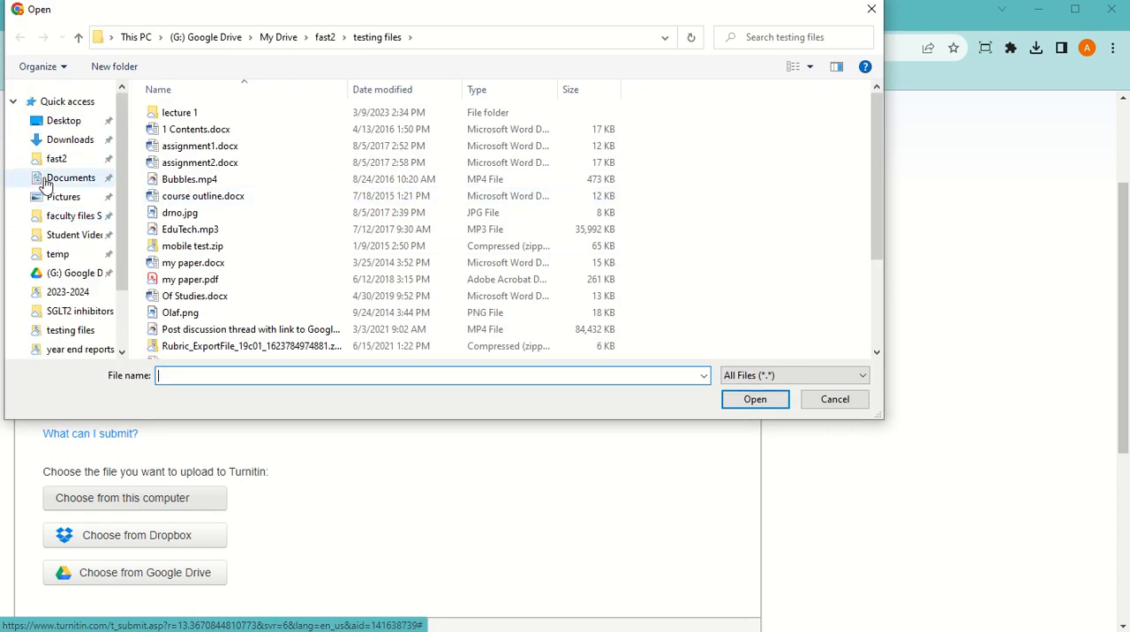
click(67, 139)
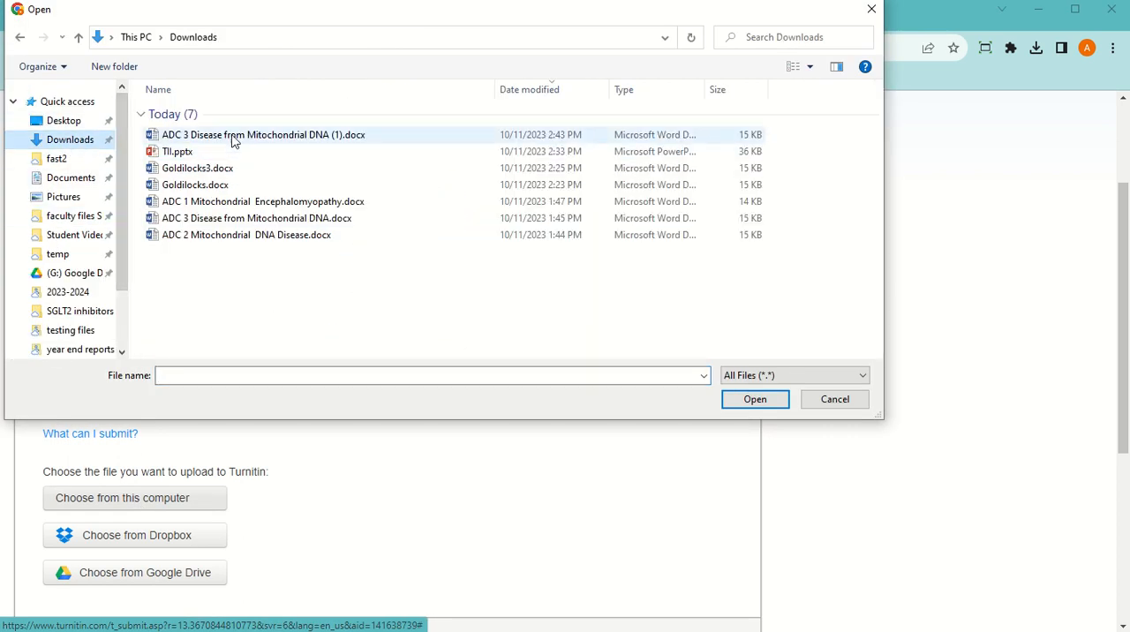
double_click(222, 218)
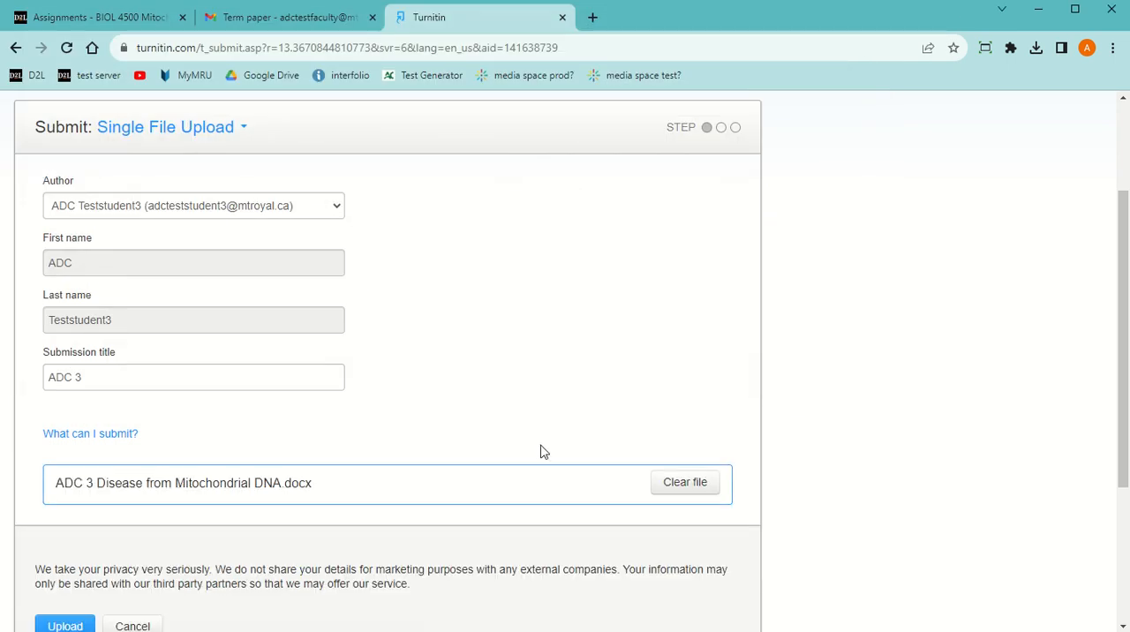
scroll(176, 572, down, 2)
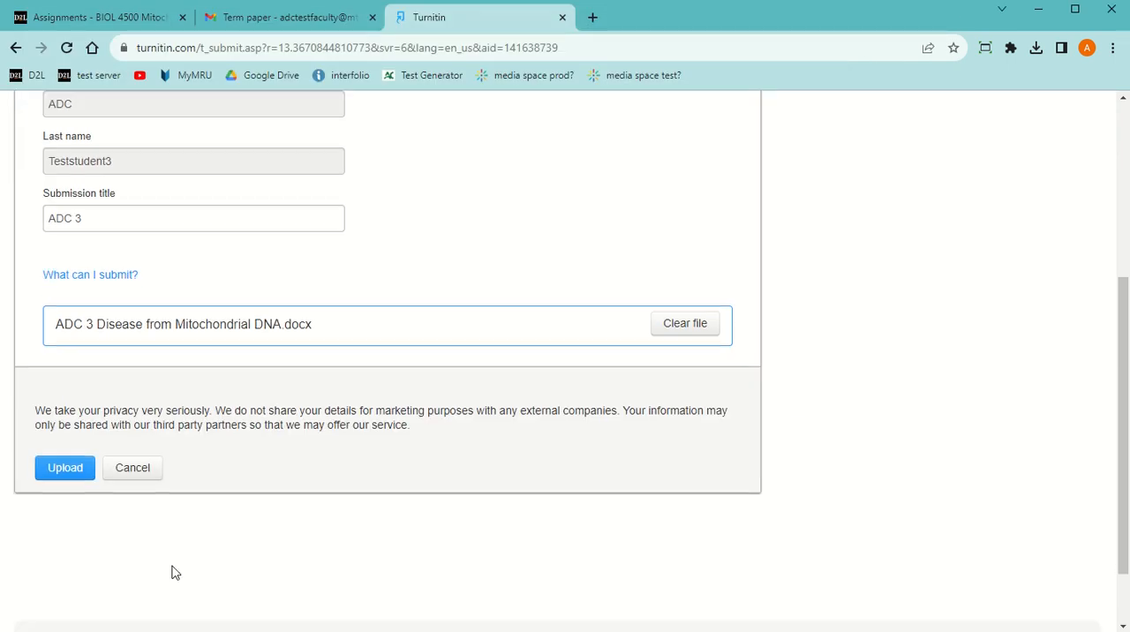
click(65, 468)
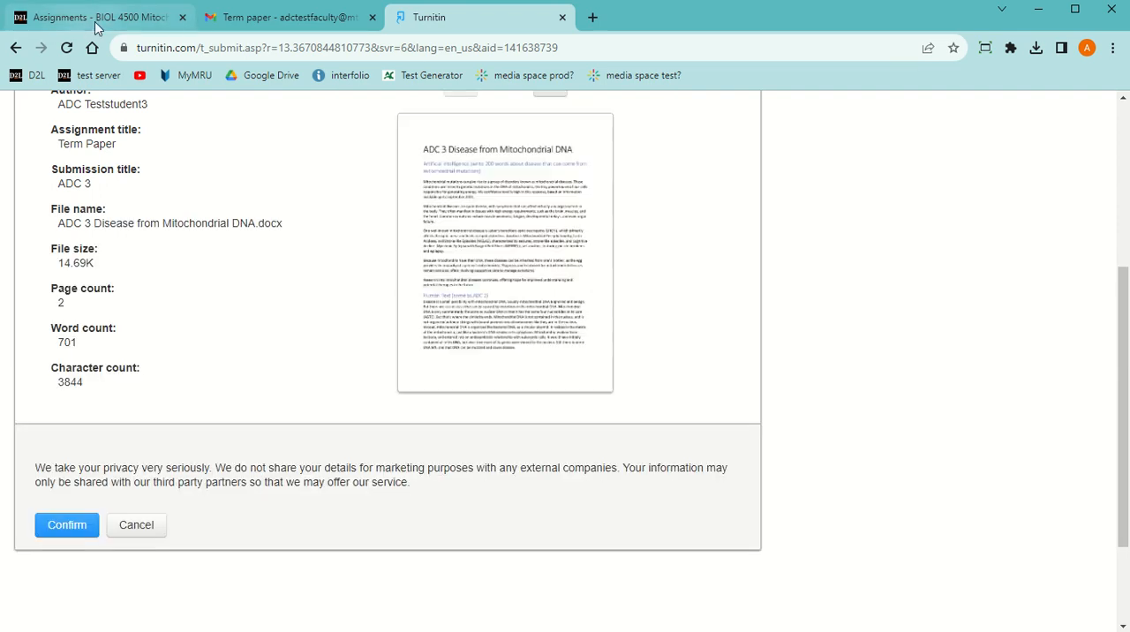
Check the paper's preview page, confirm the submission and go to the Term Paper assignment inbox
click(97, 25)
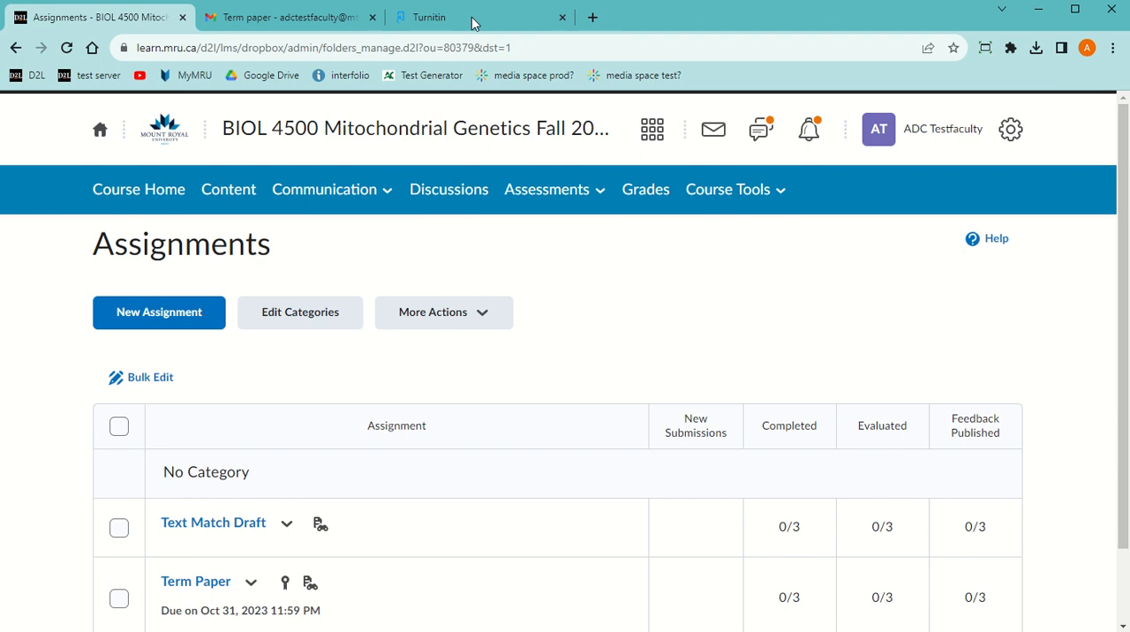
click(472, 23)
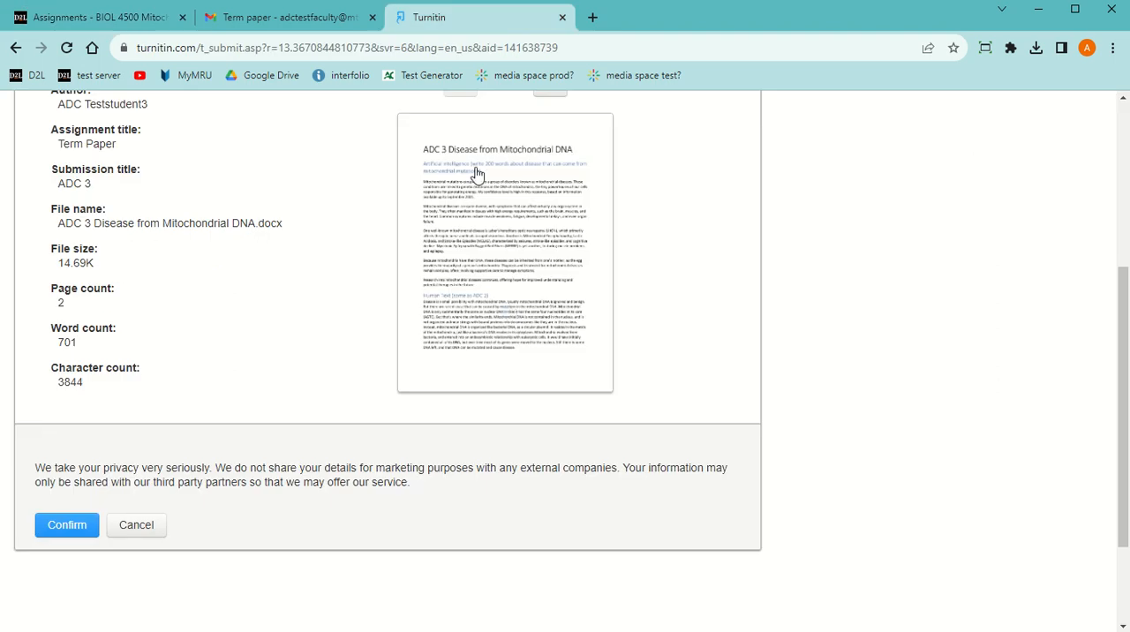
scroll(518, 295, up, 2)
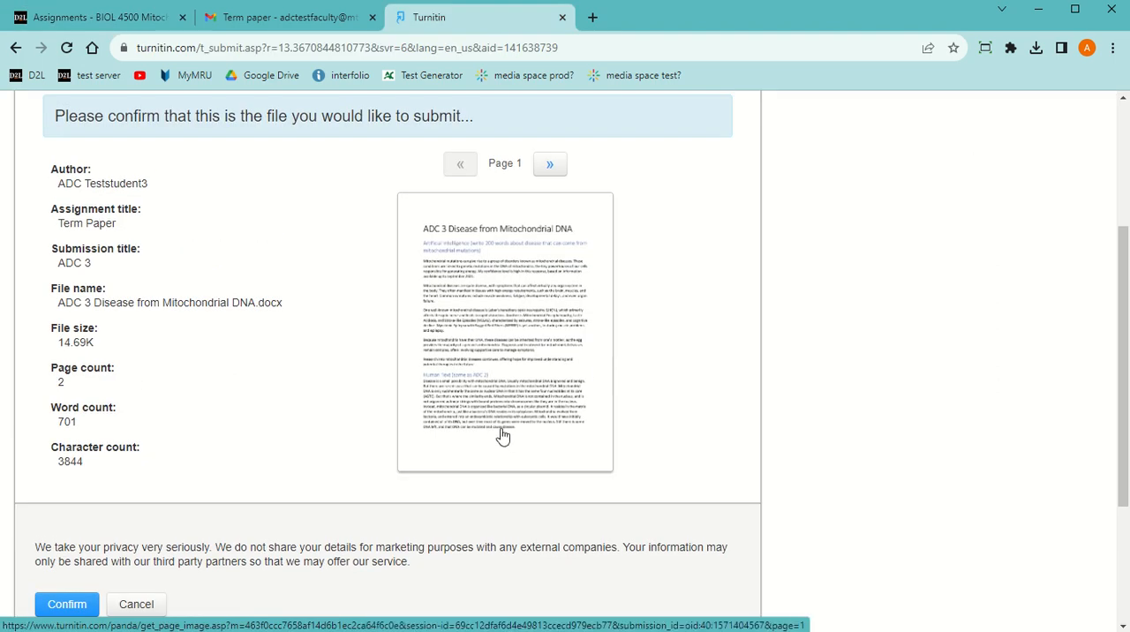
click(62, 606)
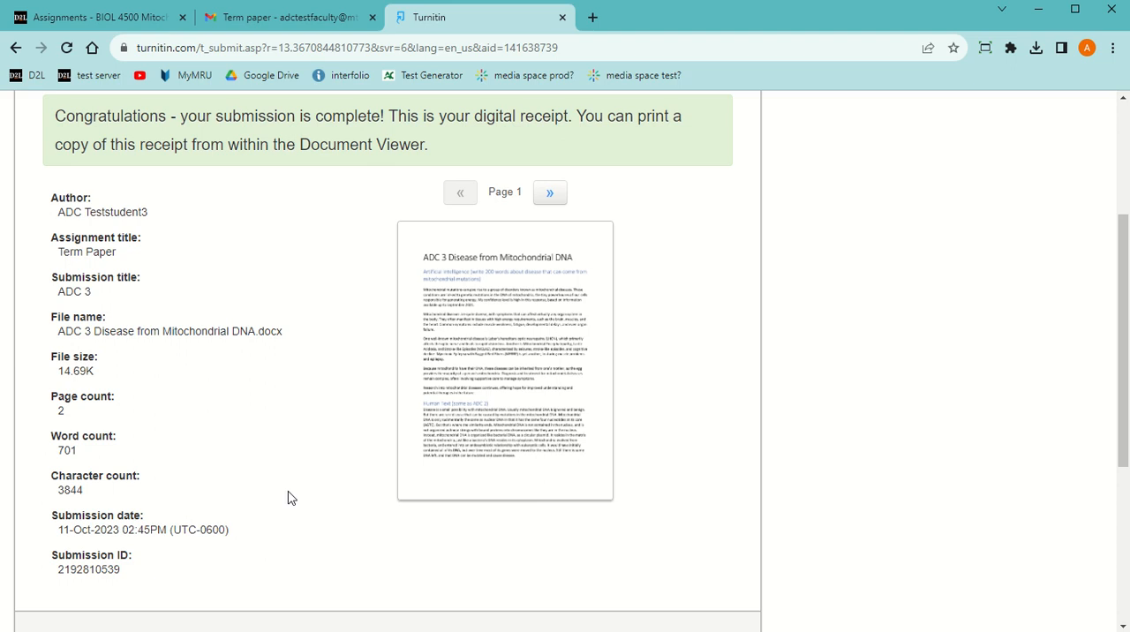
scroll(291, 499, down, 4)
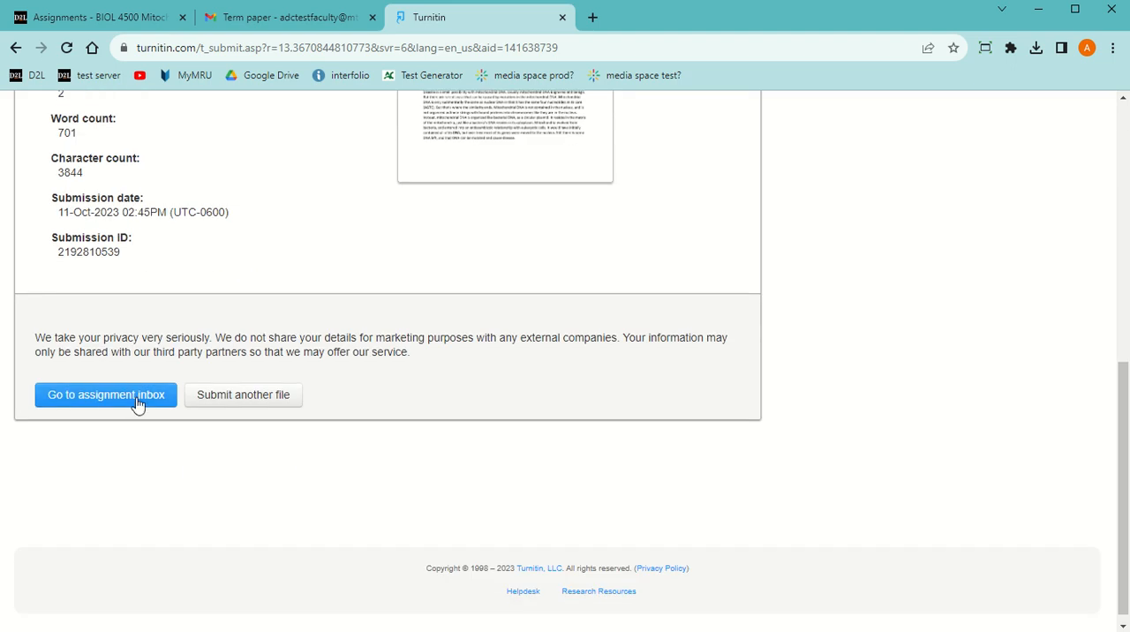
click(138, 403)
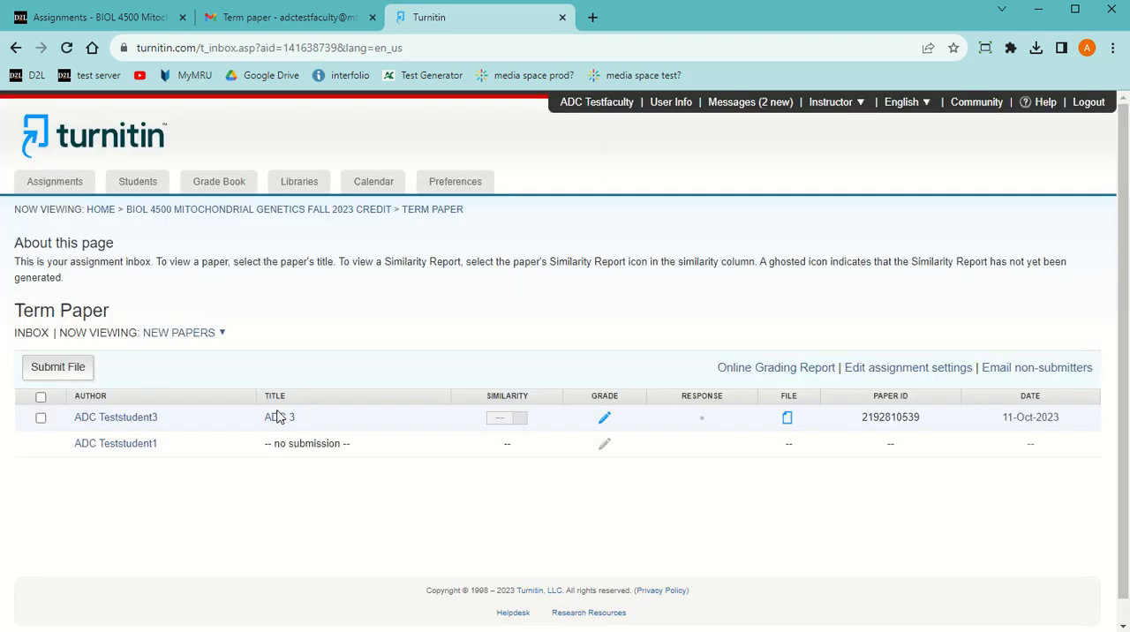
Switch to D2L, open the Term Paper submissions and submit "ADC 2 Mitochondrial DNA Disease.docx" to Turnitin
click(105, 18)
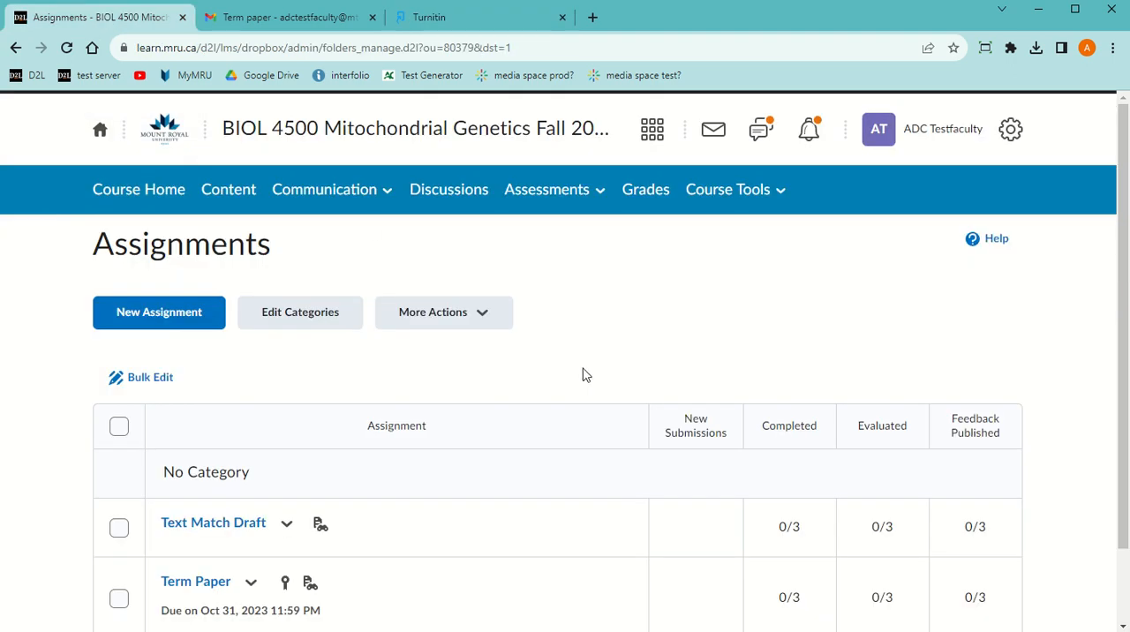
scroll(583, 376, down, 1)
click(206, 509)
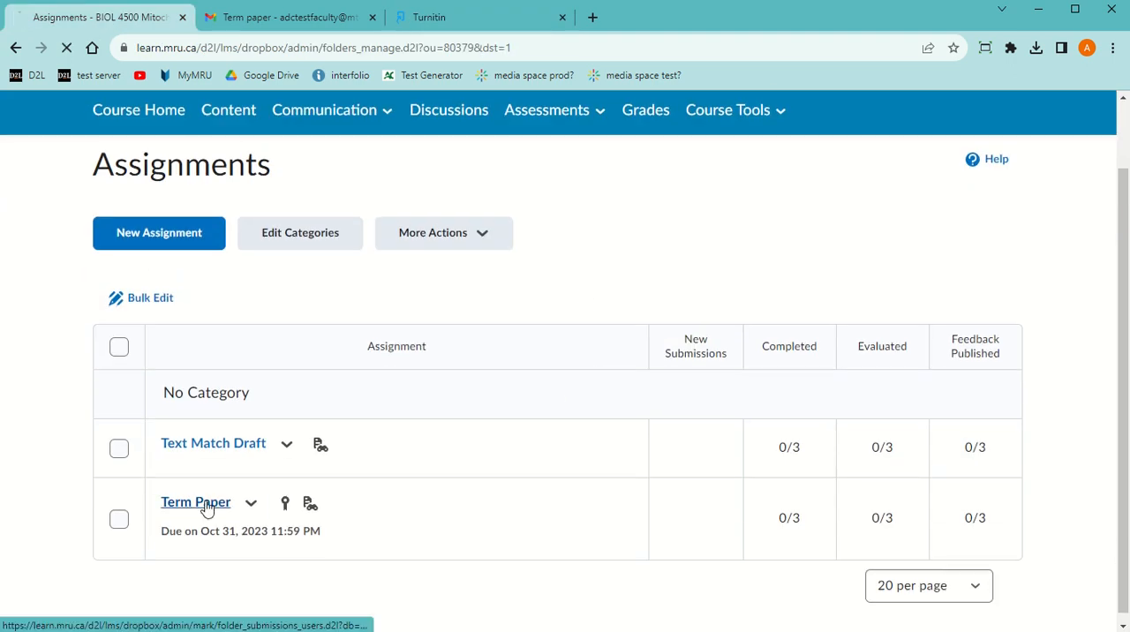
scroll(527, 456, down, 3)
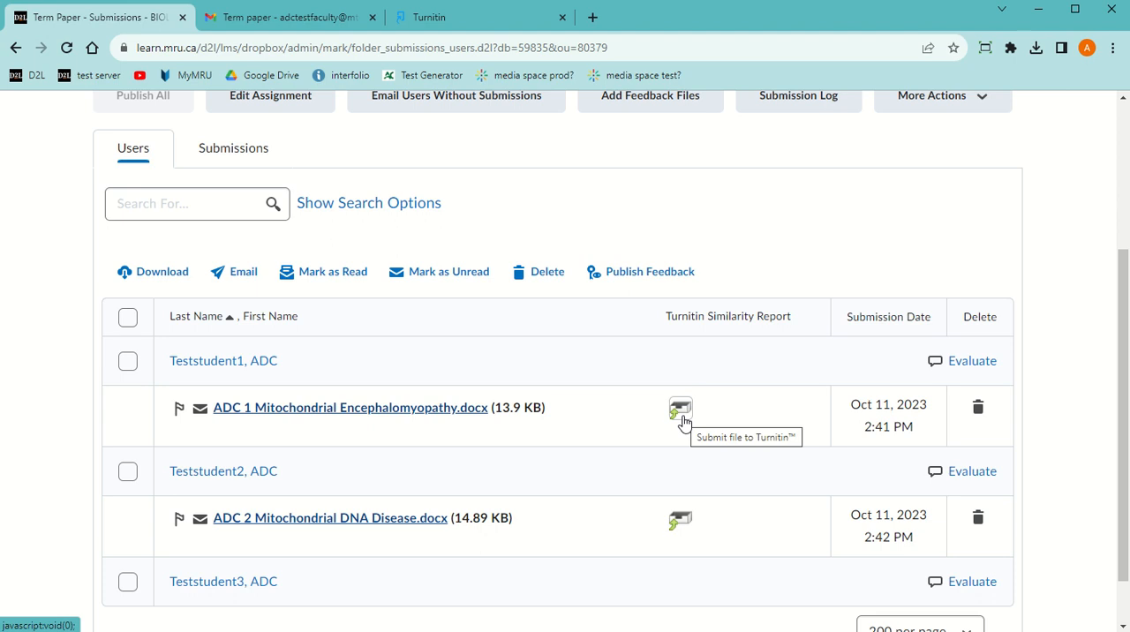
click(681, 523)
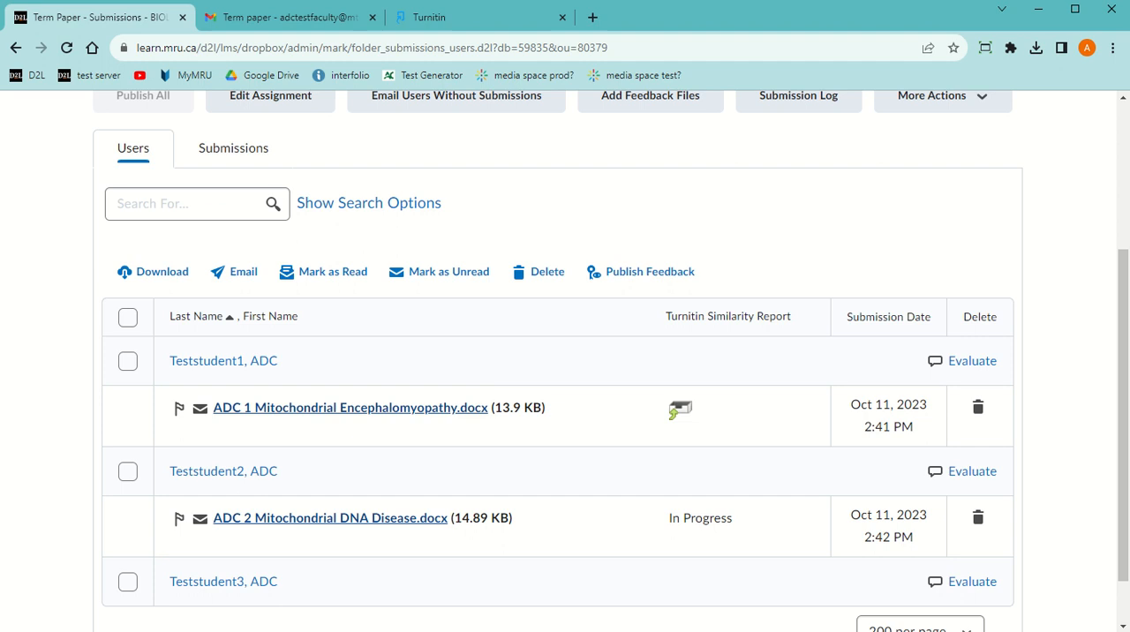
scroll(565, 353, down, 1)
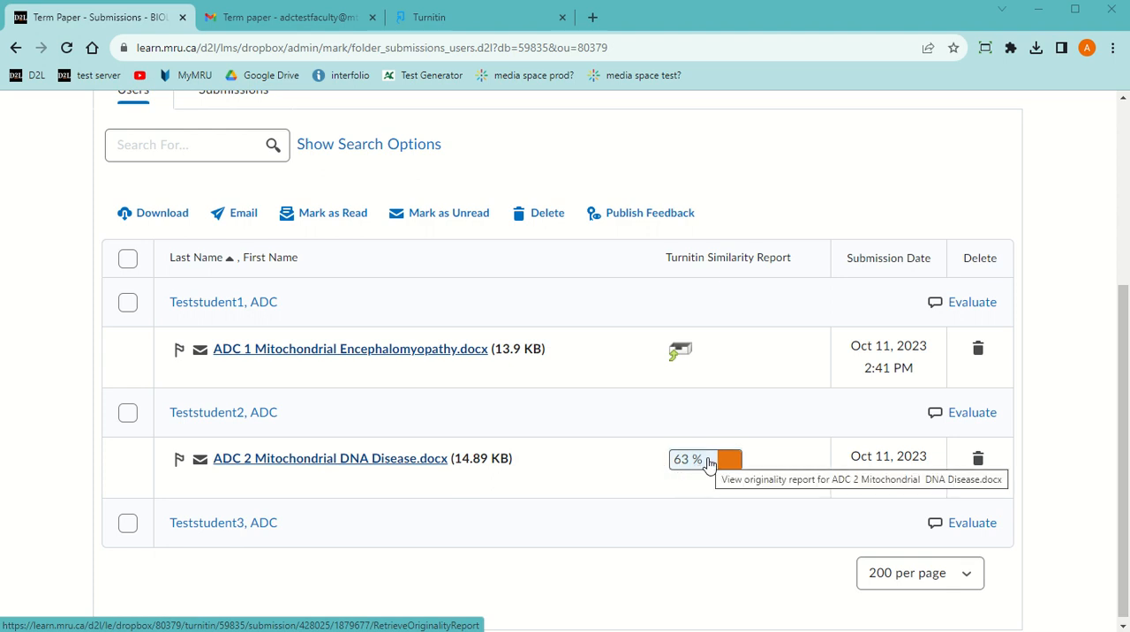
Open the similarity report for "ADC 2 Mitochondrial DNA Disease.docx" and review the highlighted passages through the human text section
click(709, 465)
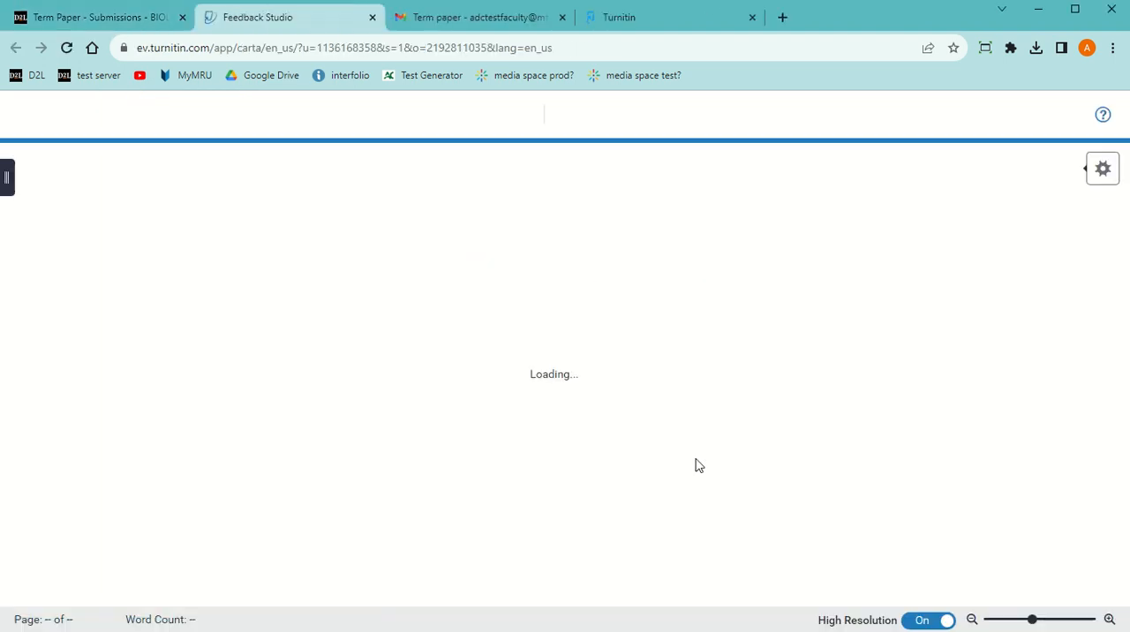
scroll(541, 437, down, 1)
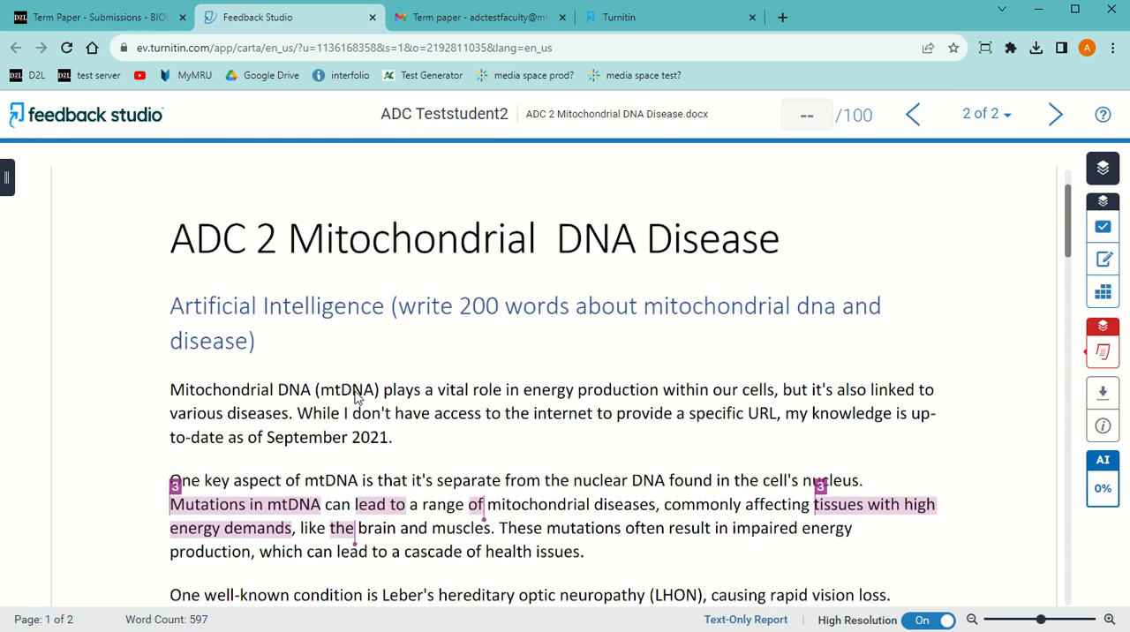
scroll(394, 425, down, 1)
scroll(394, 425, down, 6)
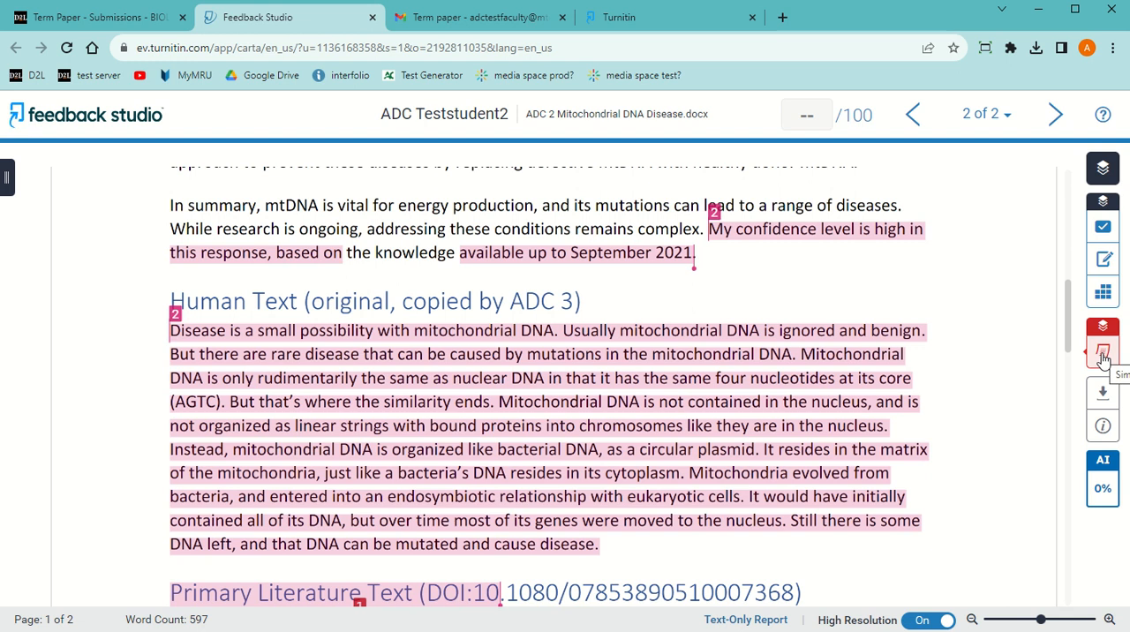
Display the Match Overview and show where the text matches the student paper submitted to Mount Royal University
mouse_move(1103, 357)
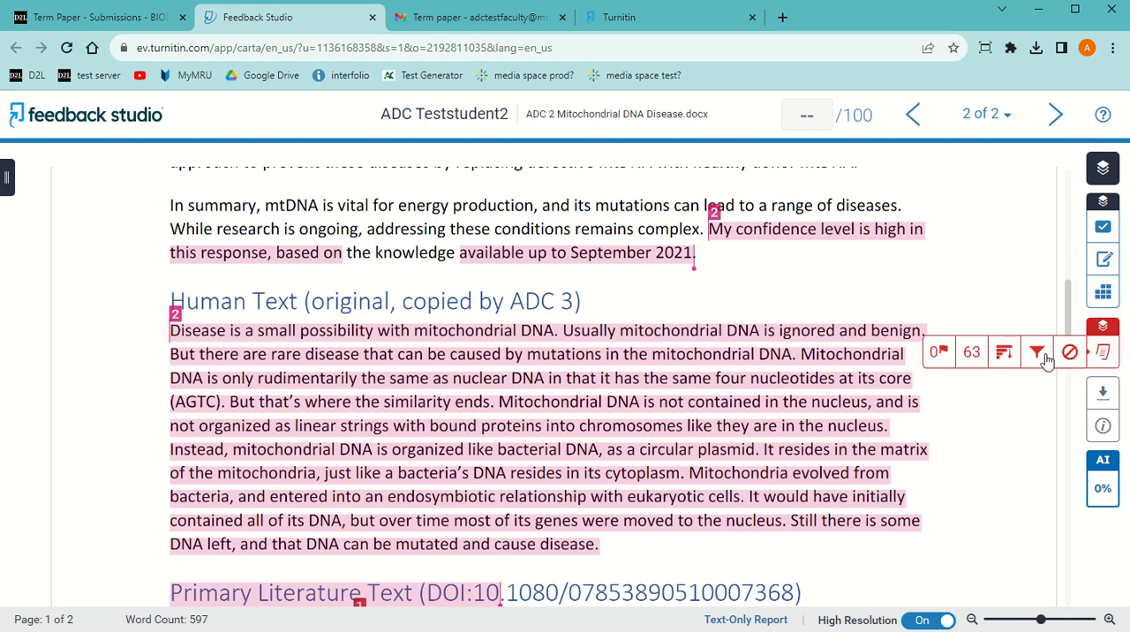
click(972, 353)
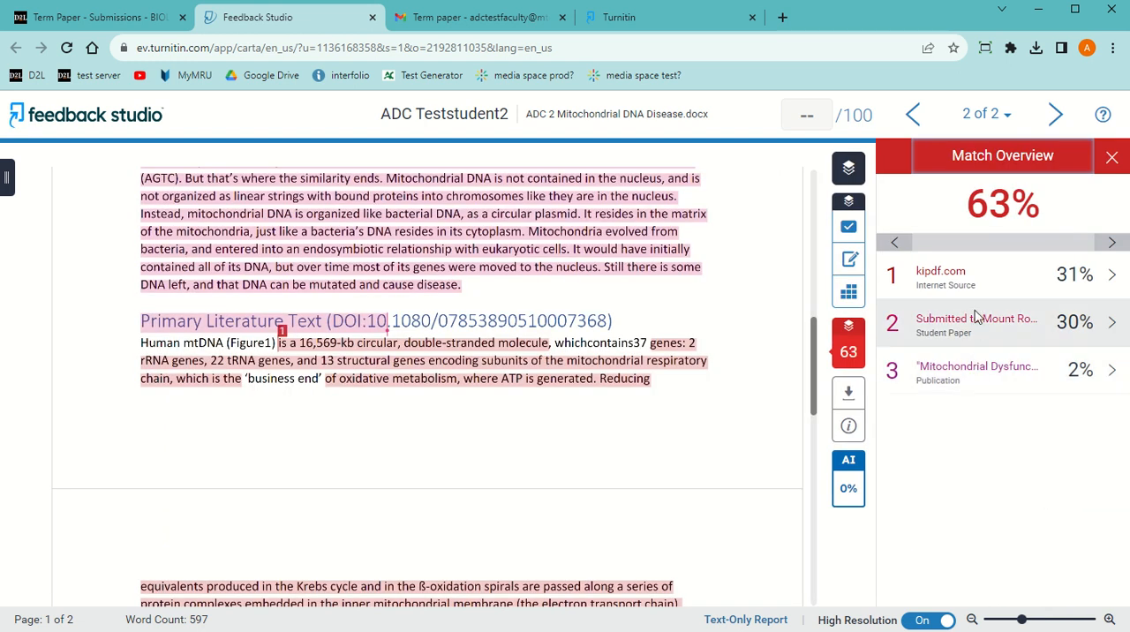
scroll(369, 248, up, 3)
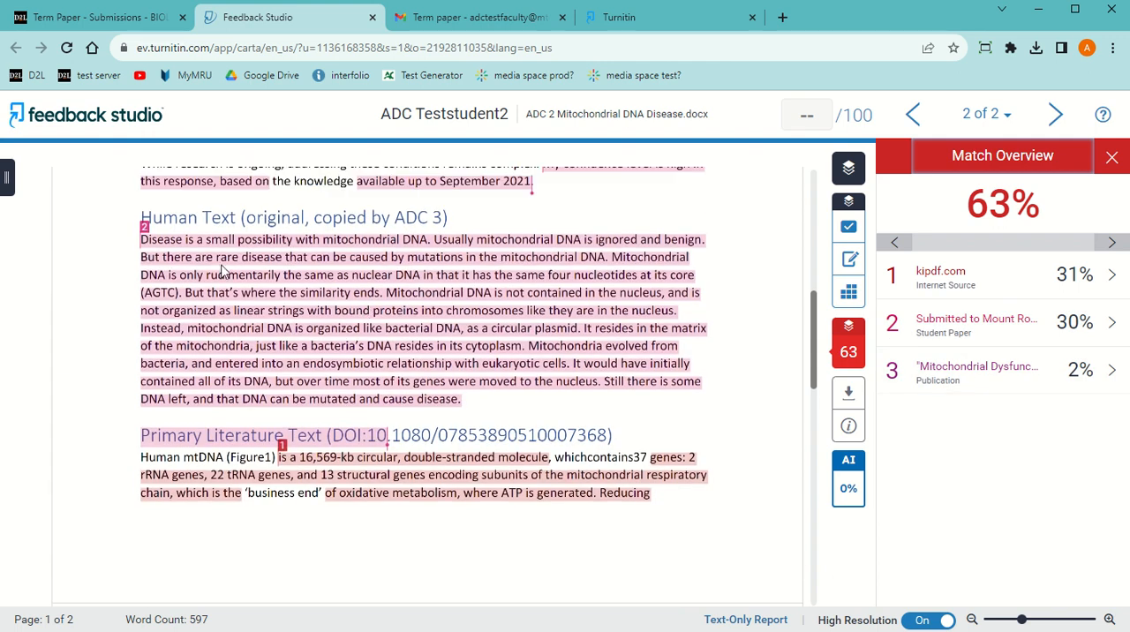
click(944, 329)
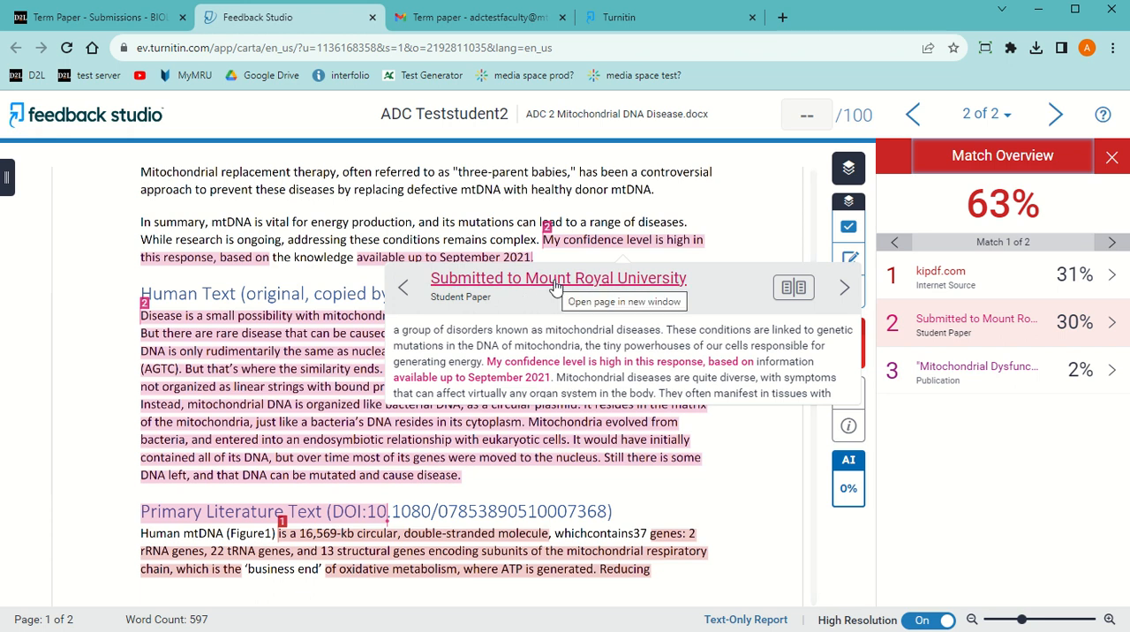
Open the matching Mount Royal University student paper, examine its human text section, and close both the paper and the match details
click(602, 284)
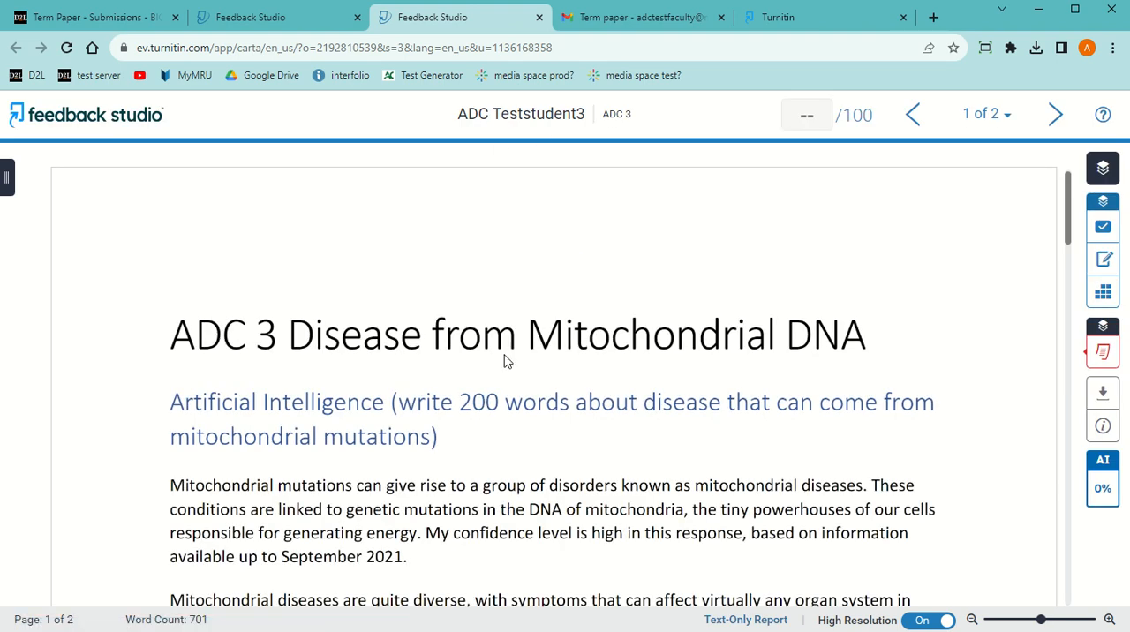
scroll(506, 360, down, 10)
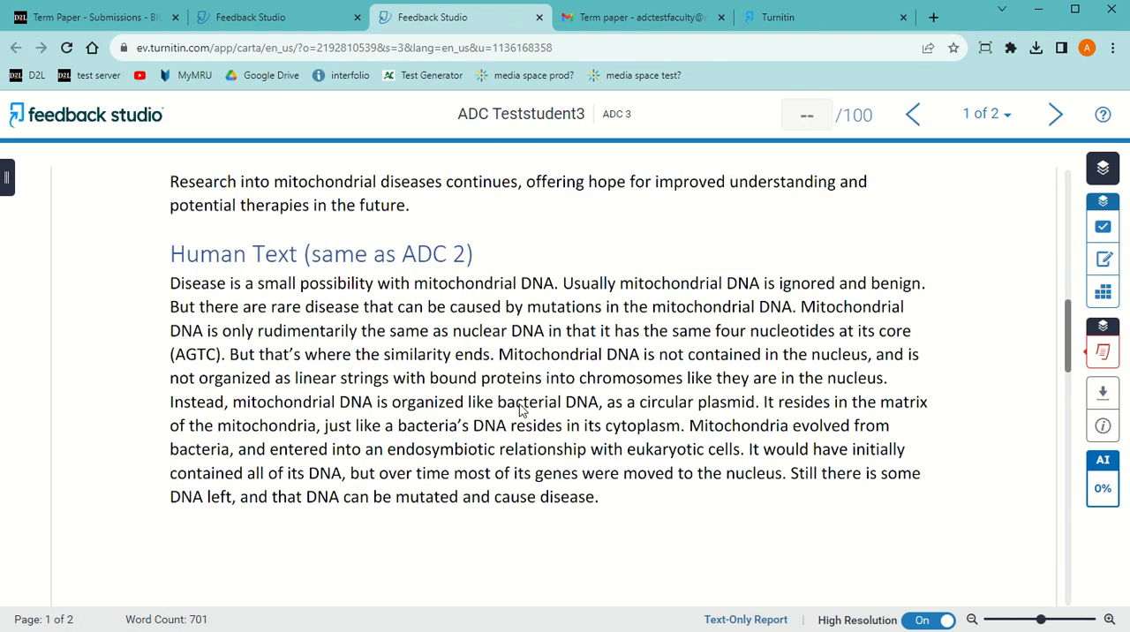
scroll(649, 466, up, 5)
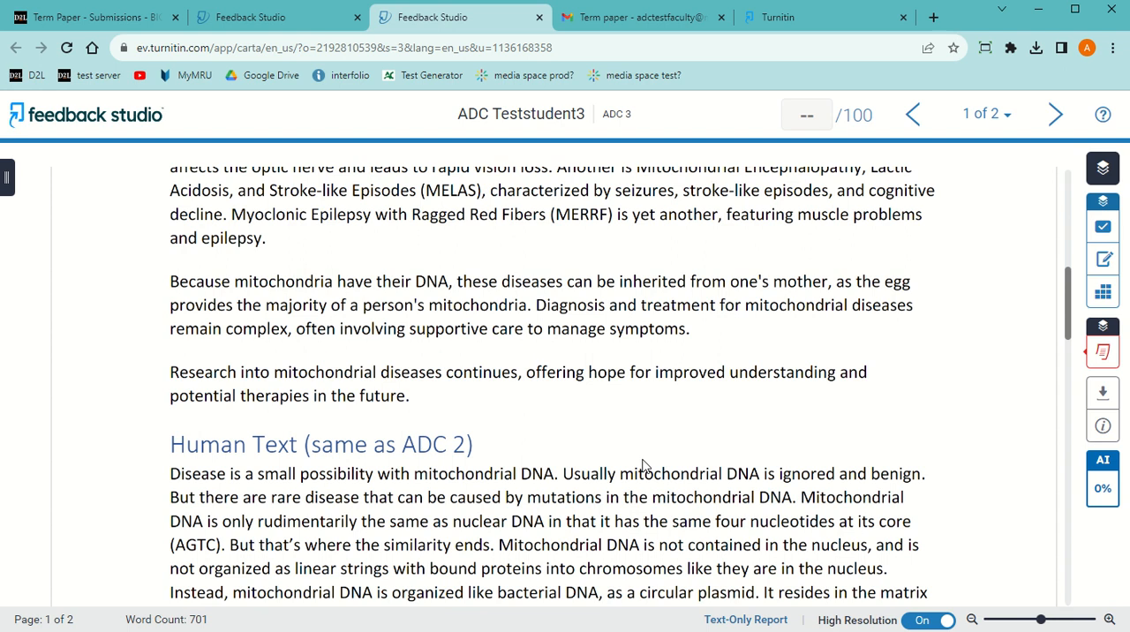
click(539, 17)
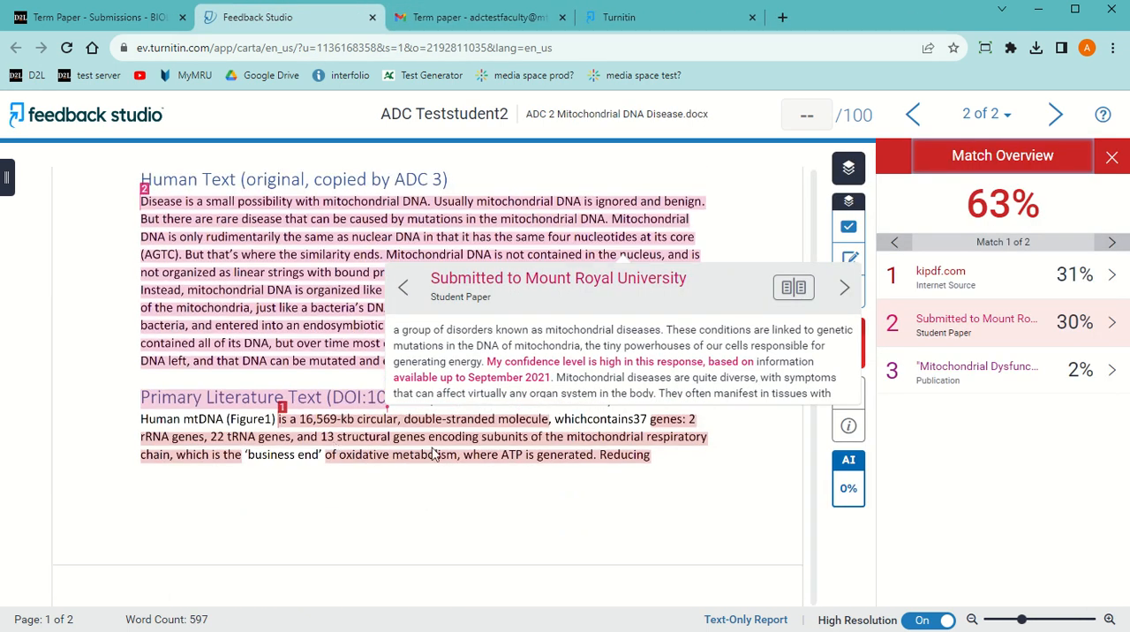
click(361, 529)
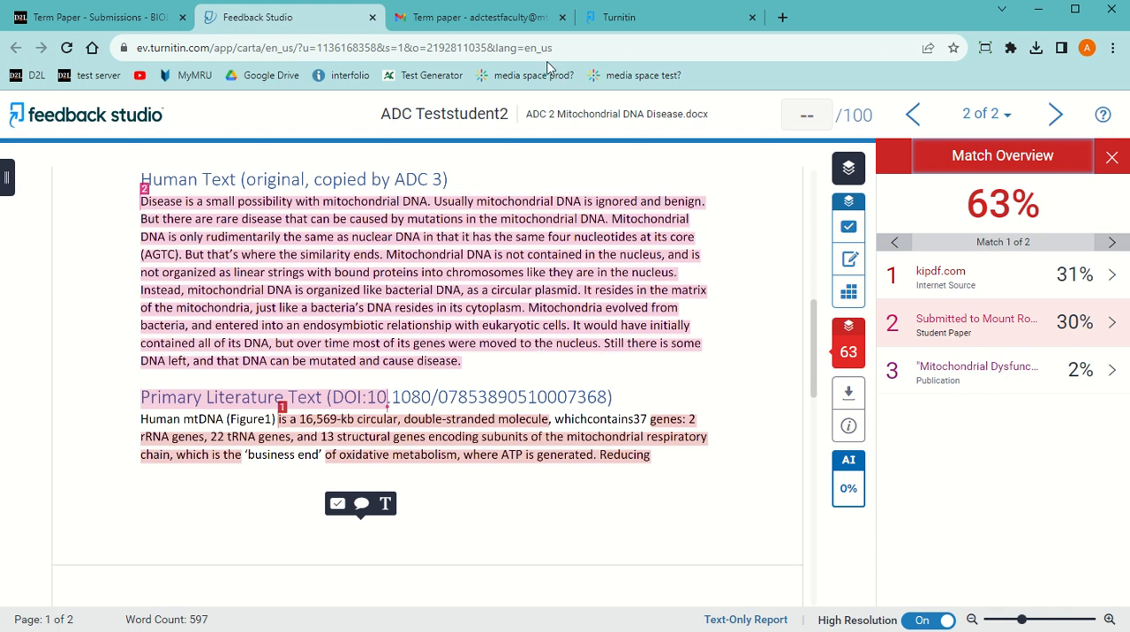
Return to the Term Paper inbox on turnitin.com and open the similarity report for the "ADC 3" paper
click(649, 27)
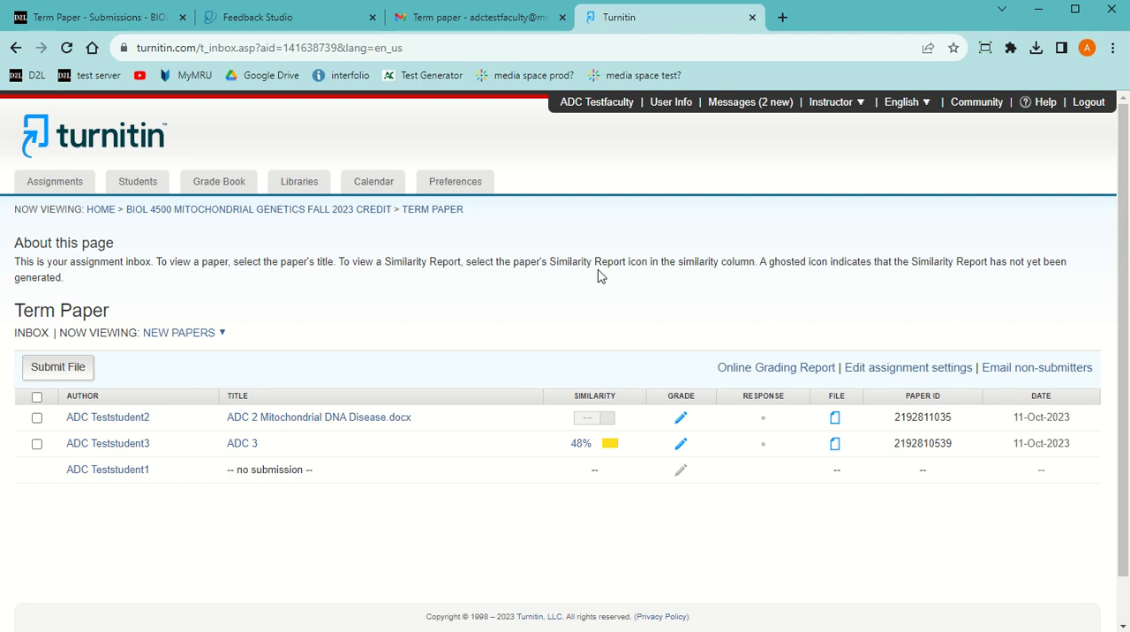
click(608, 444)
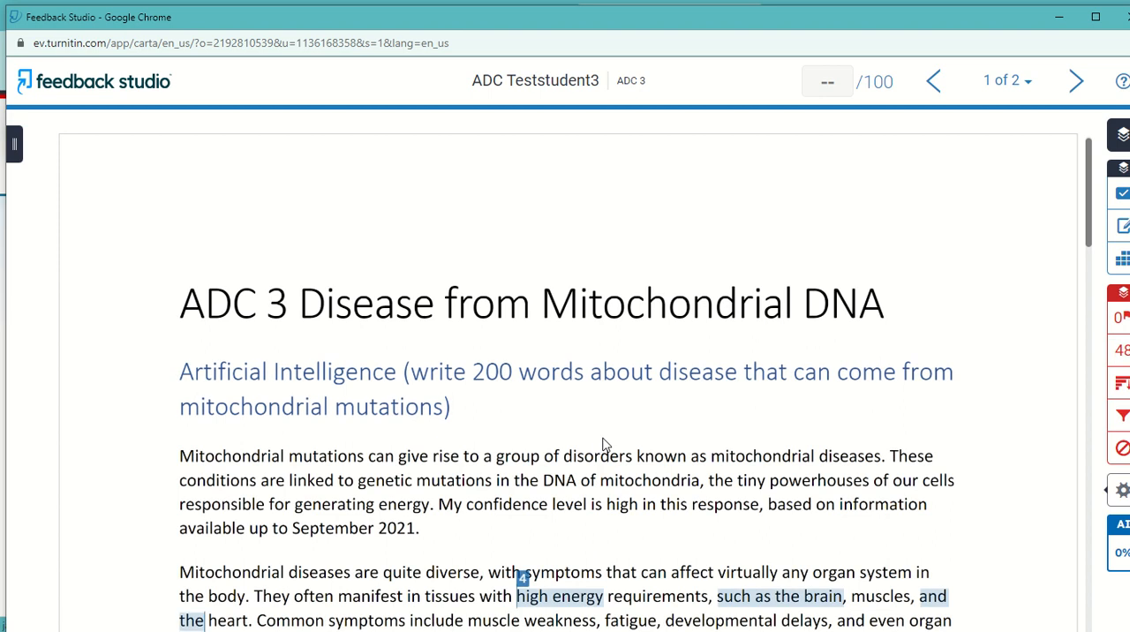
Review the highlighted passages in the "ADC 3" paper from the artificial intelligence section through the human text section
scroll(604, 444, down, 6)
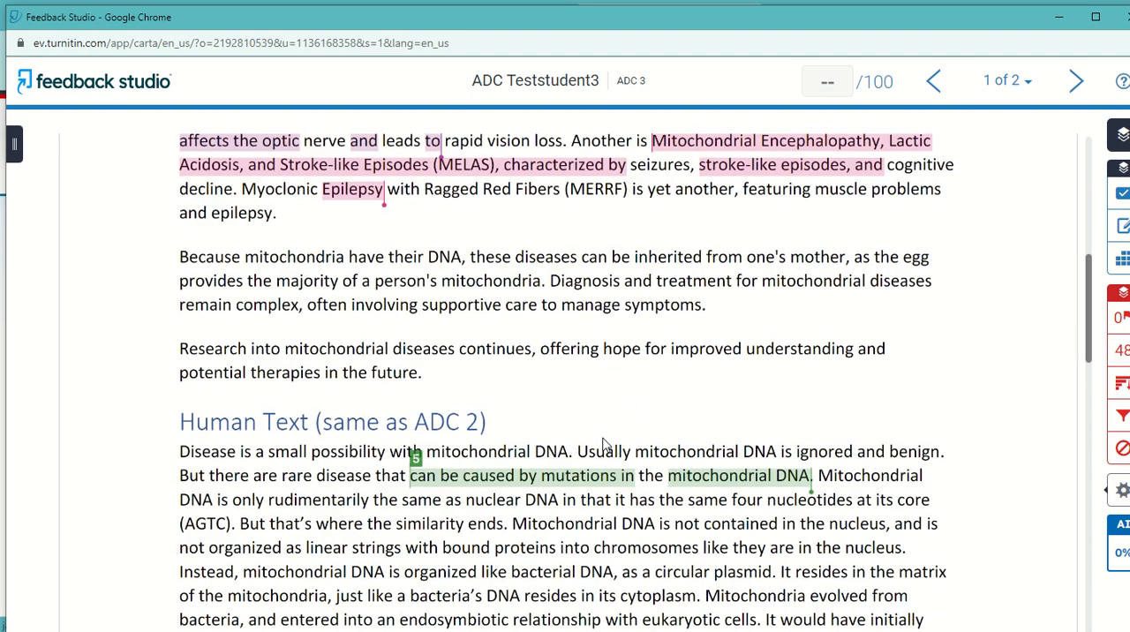
scroll(657, 419, up, 1)
scroll(653, 405, up, 1)
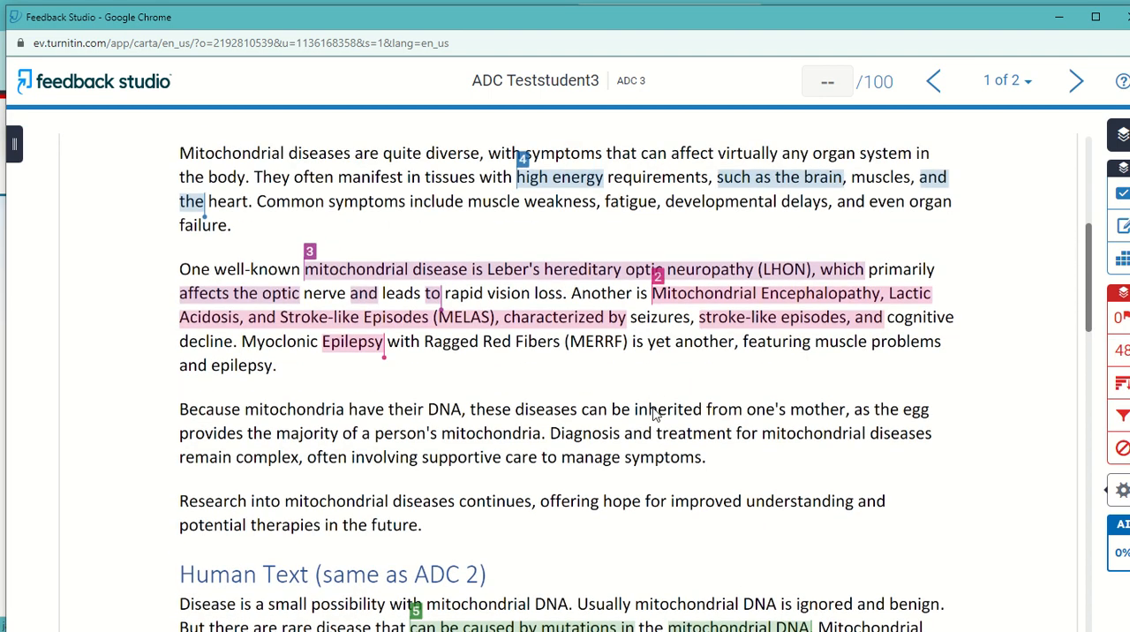
scroll(640, 424, down, 2)
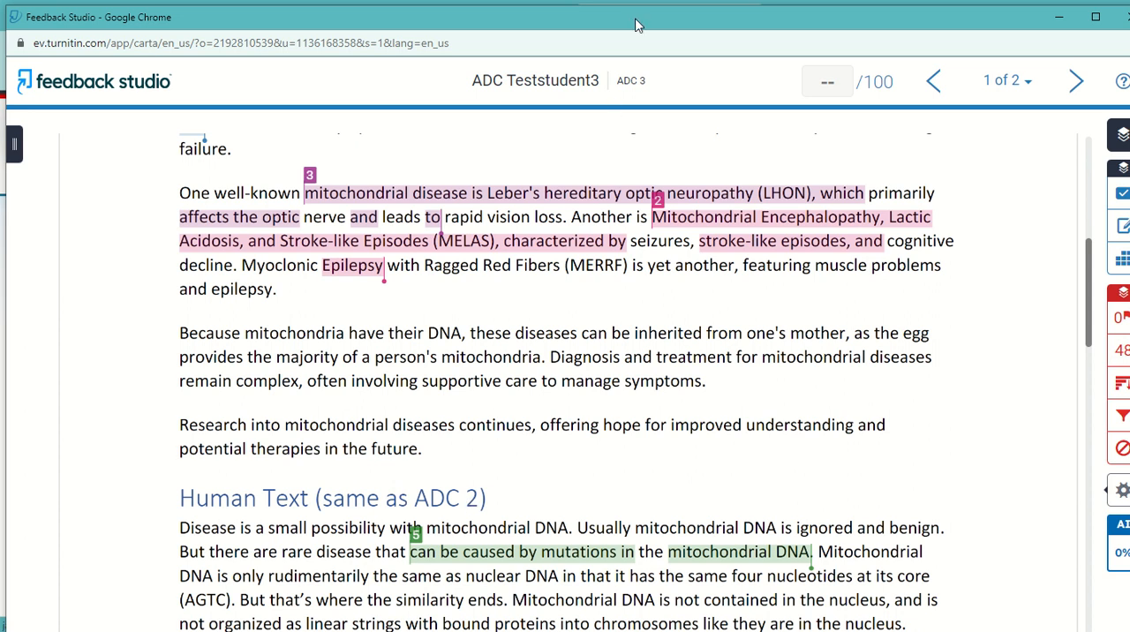
drag(632, 24, 622, 29)
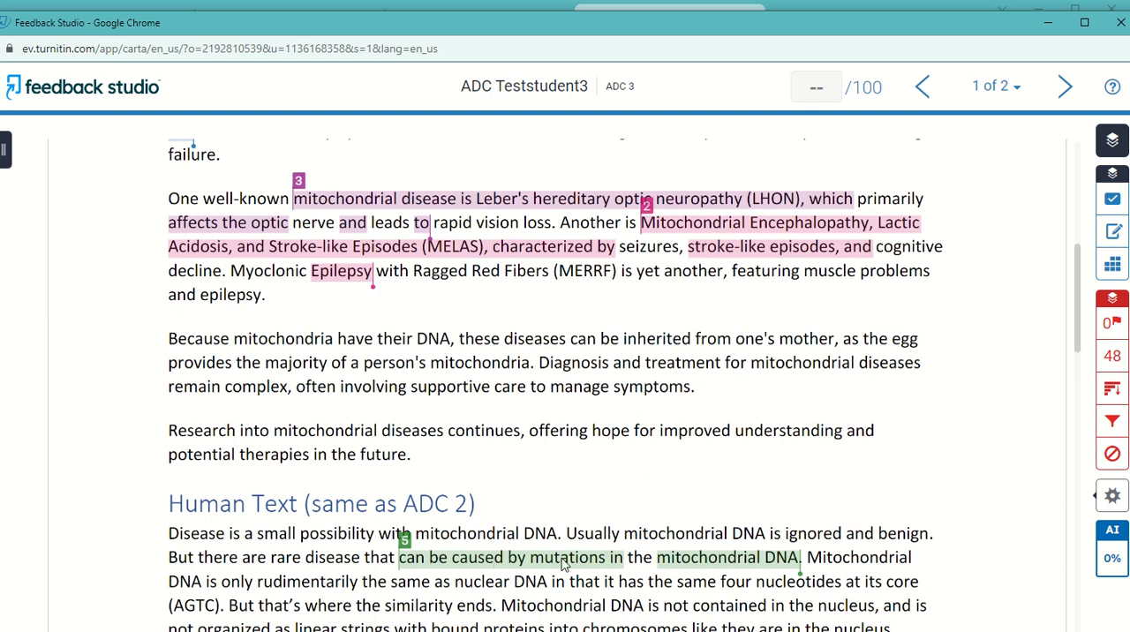
scroll(519, 540, down, 3)
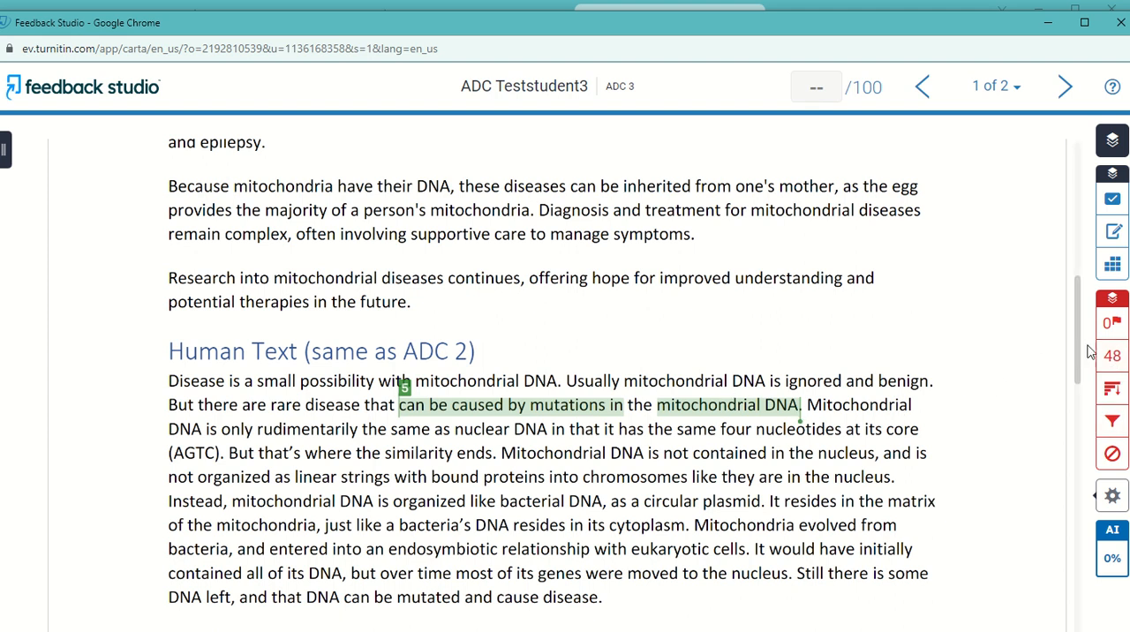
Inspect the Education Ministry of Ontario student paper match in the Match Overview, then open and close its paper view request page
click(1113, 355)
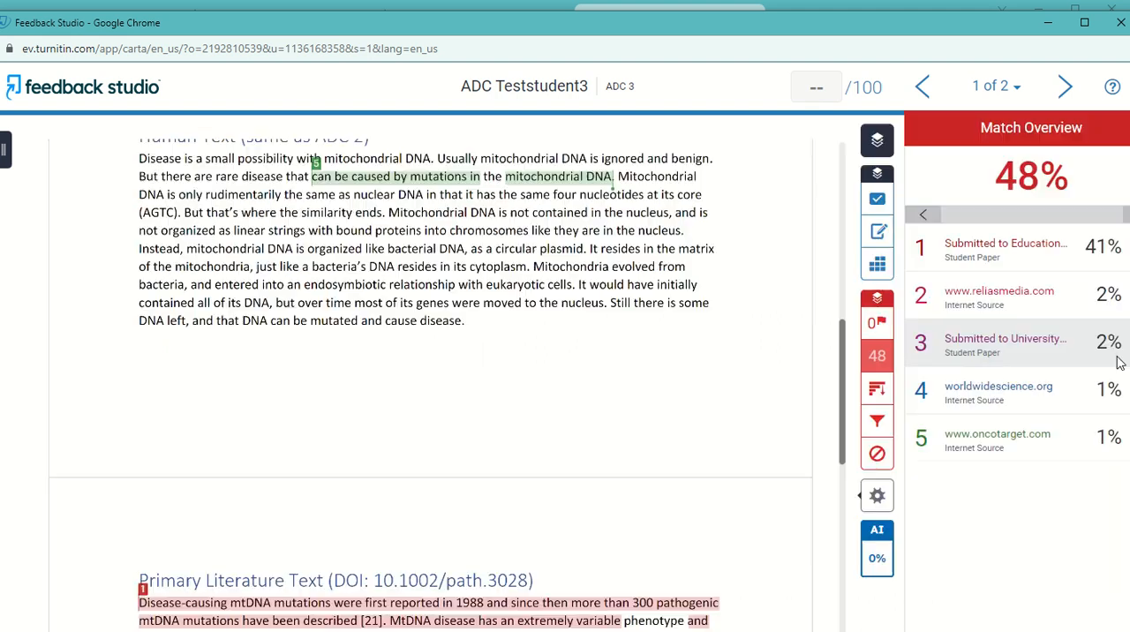
click(989, 247)
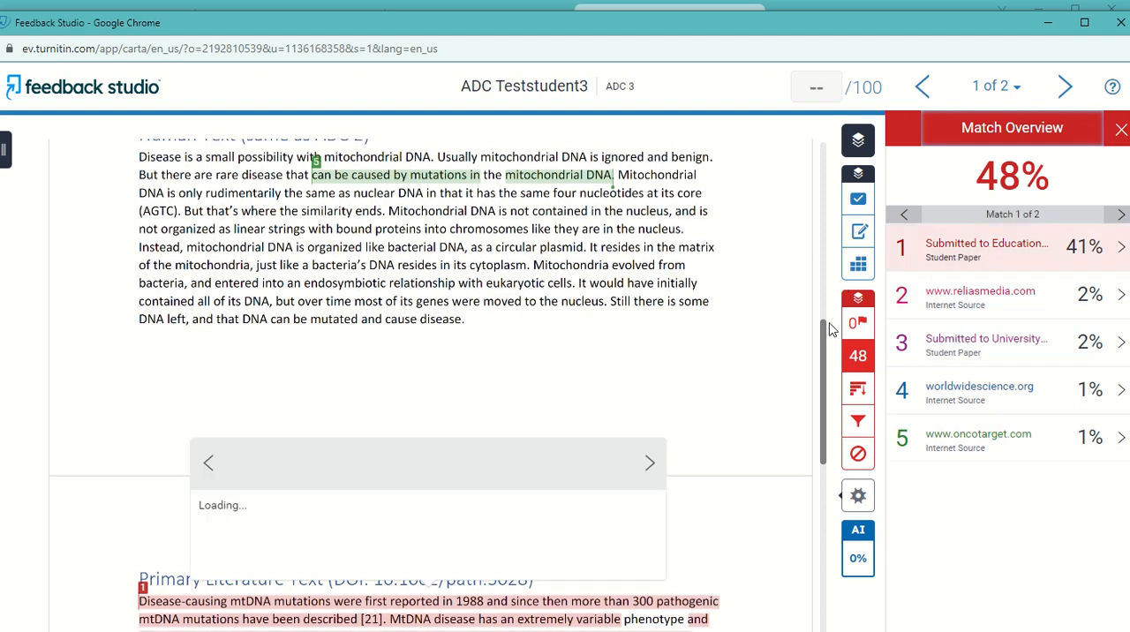
scroll(496, 323, up, 5)
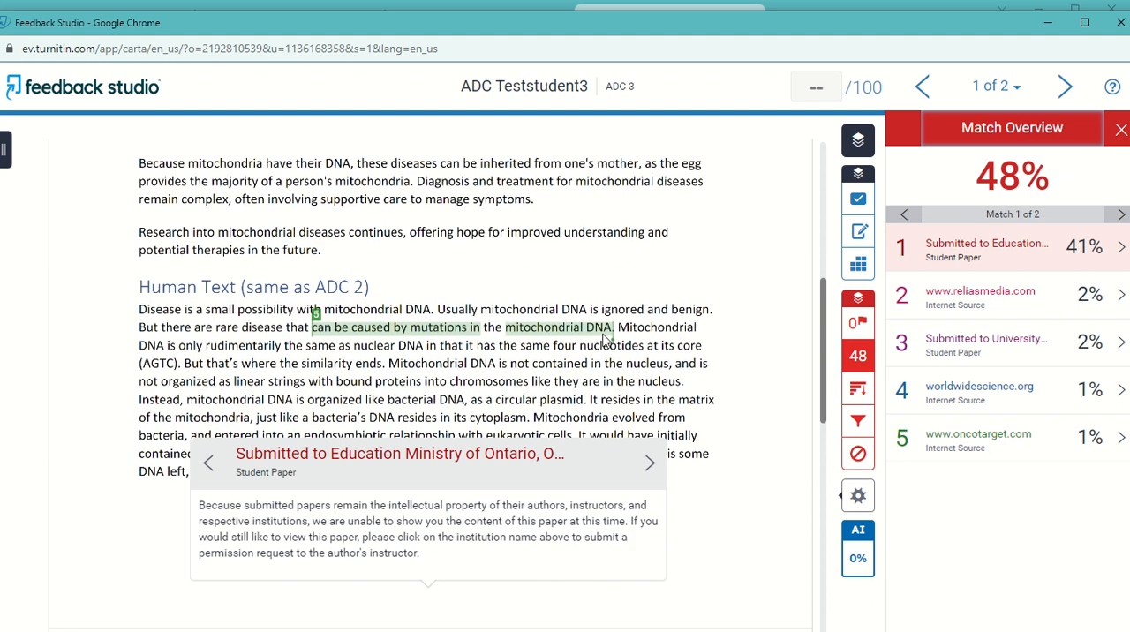
scroll(496, 323, up, 1)
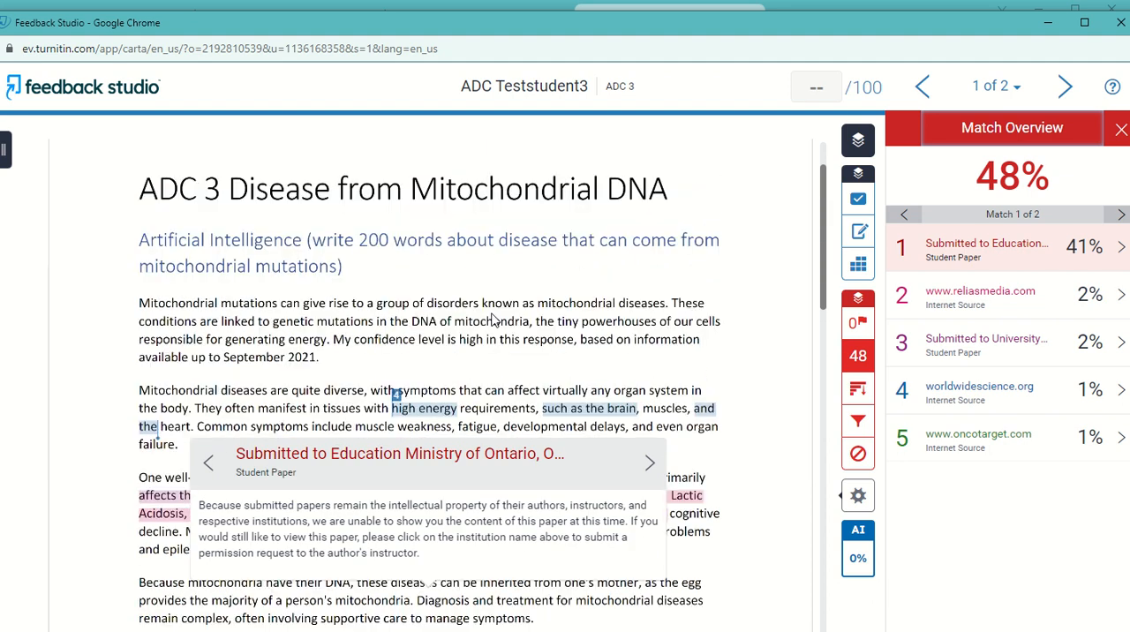
scroll(494, 331, down, 7)
scroll(493, 340, down, 1)
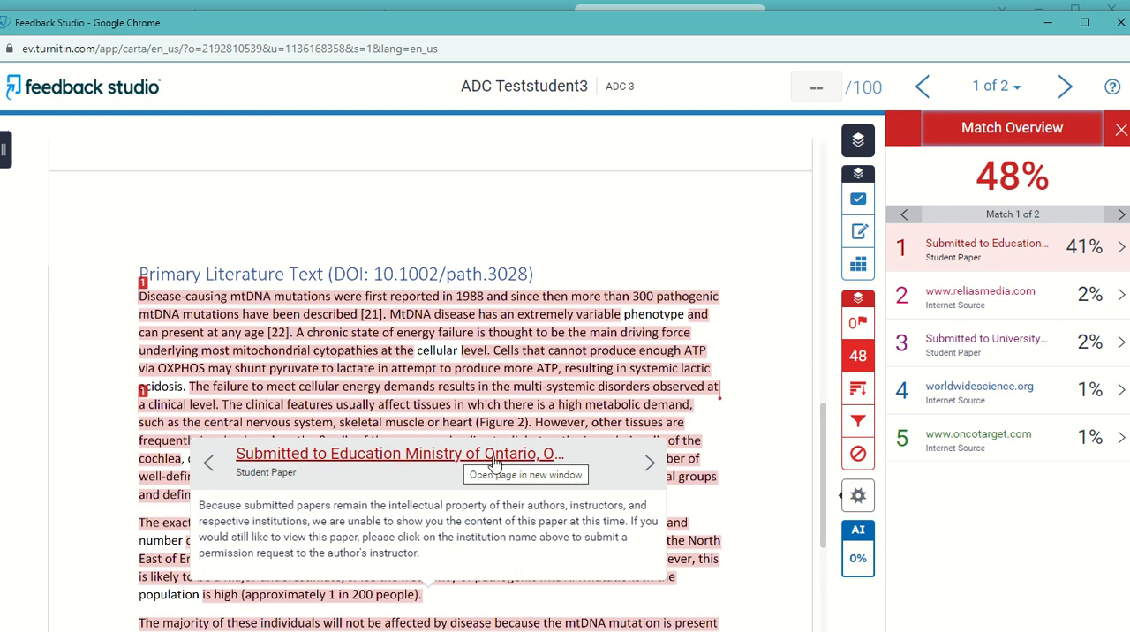
click(495, 462)
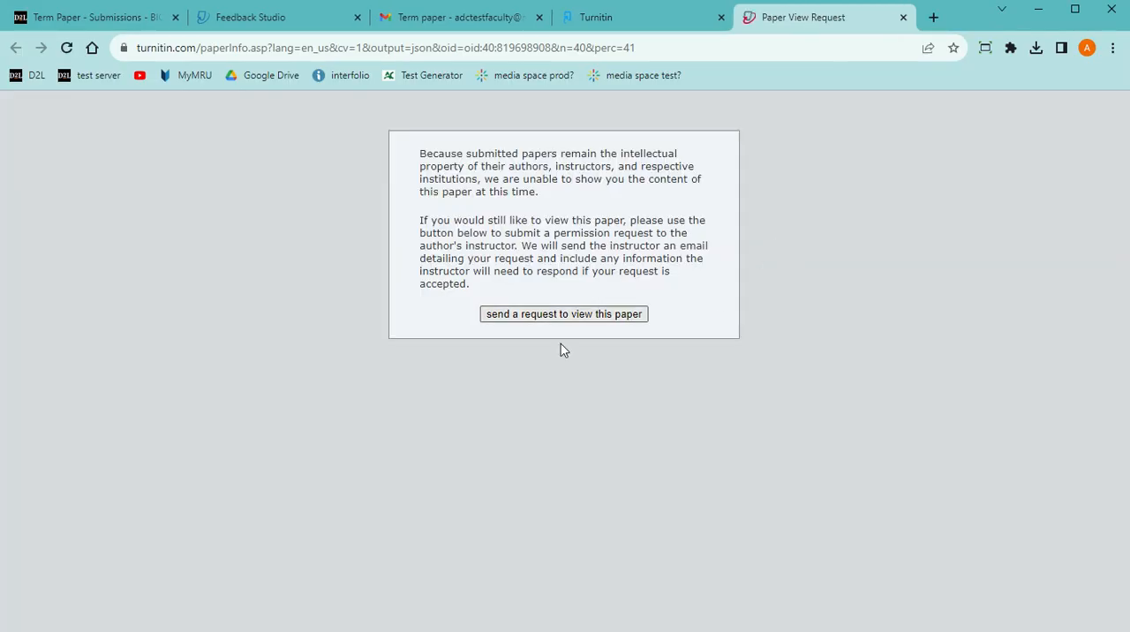
click(904, 17)
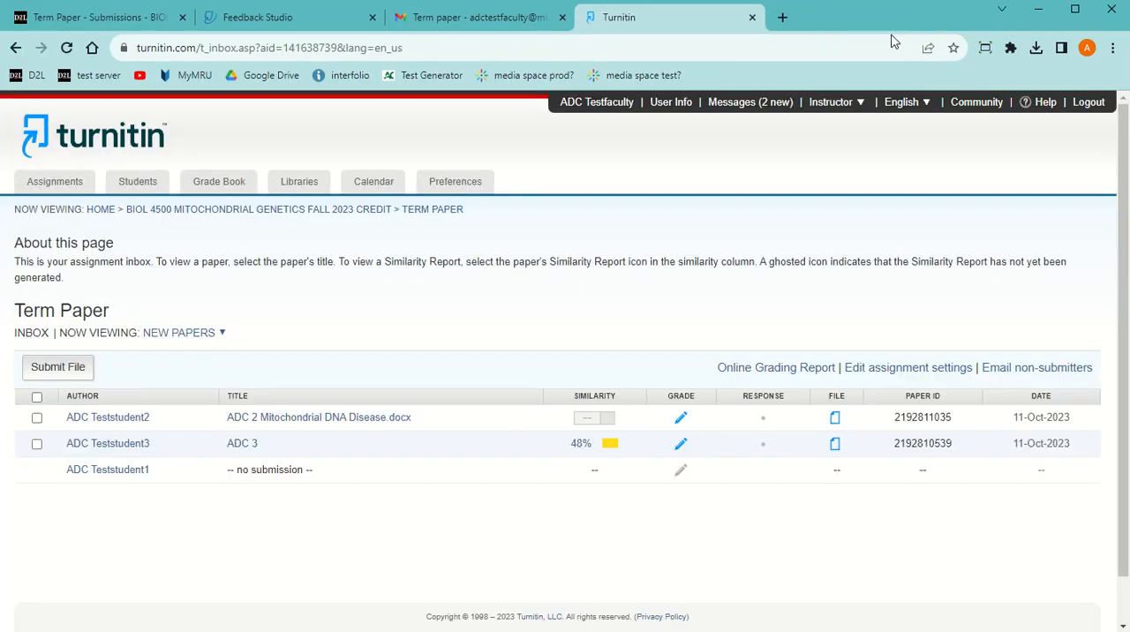
Return to the similarity report for "ADC 2 Mitochondrial DNA Disease.docx" and examine its artificial intelligence section
click(406, 20)
click(238, 20)
click(97, 17)
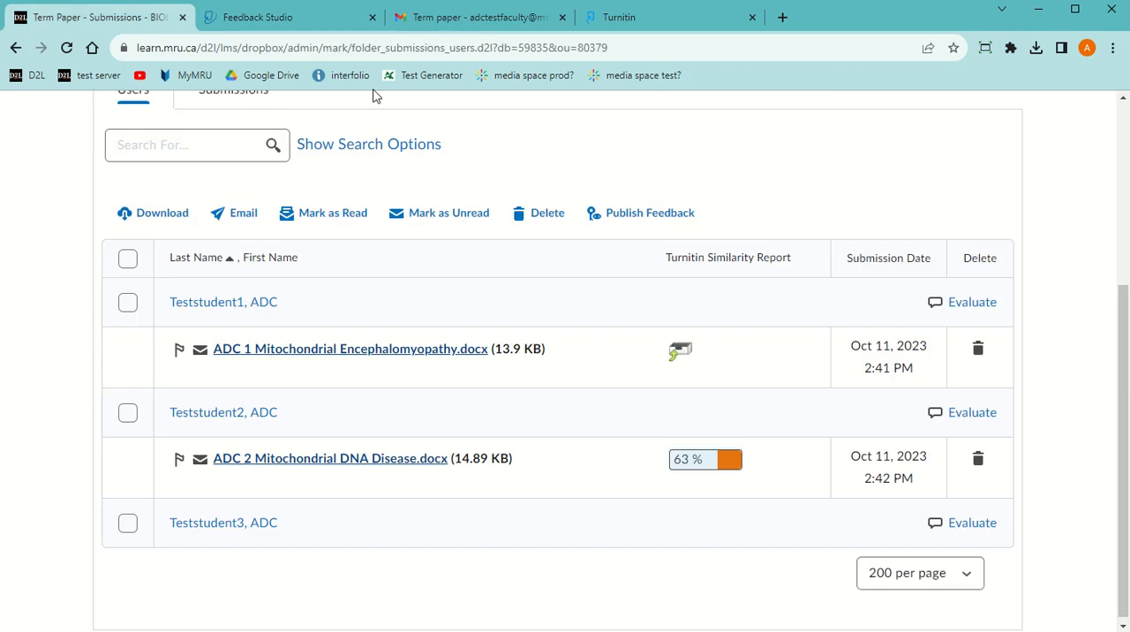
click(342, 27)
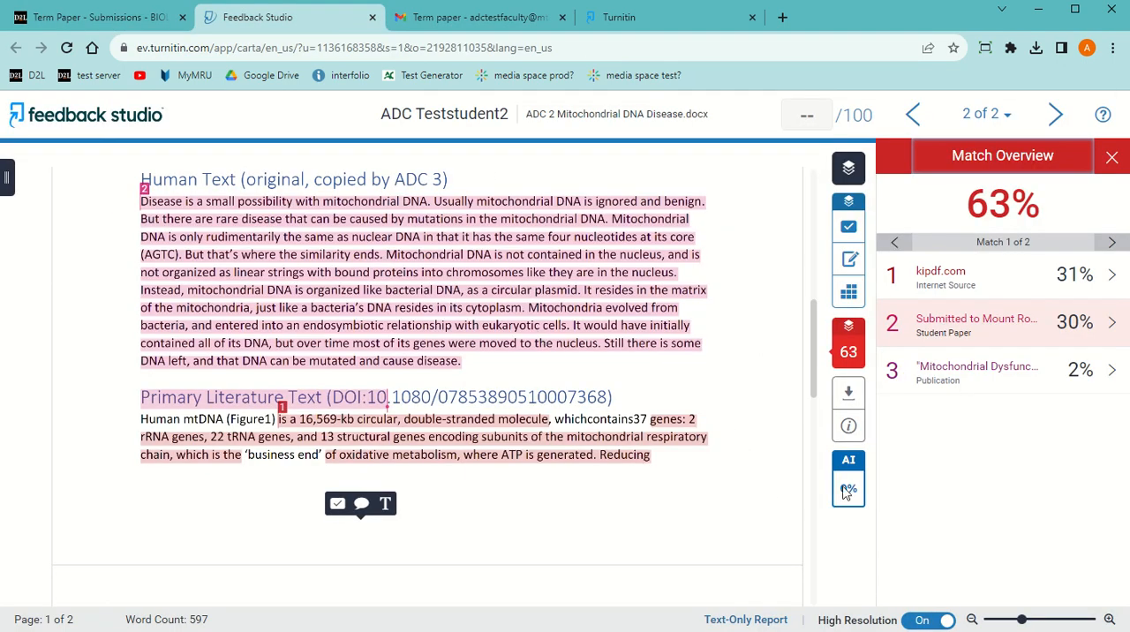
drag(812, 361, 834, 255)
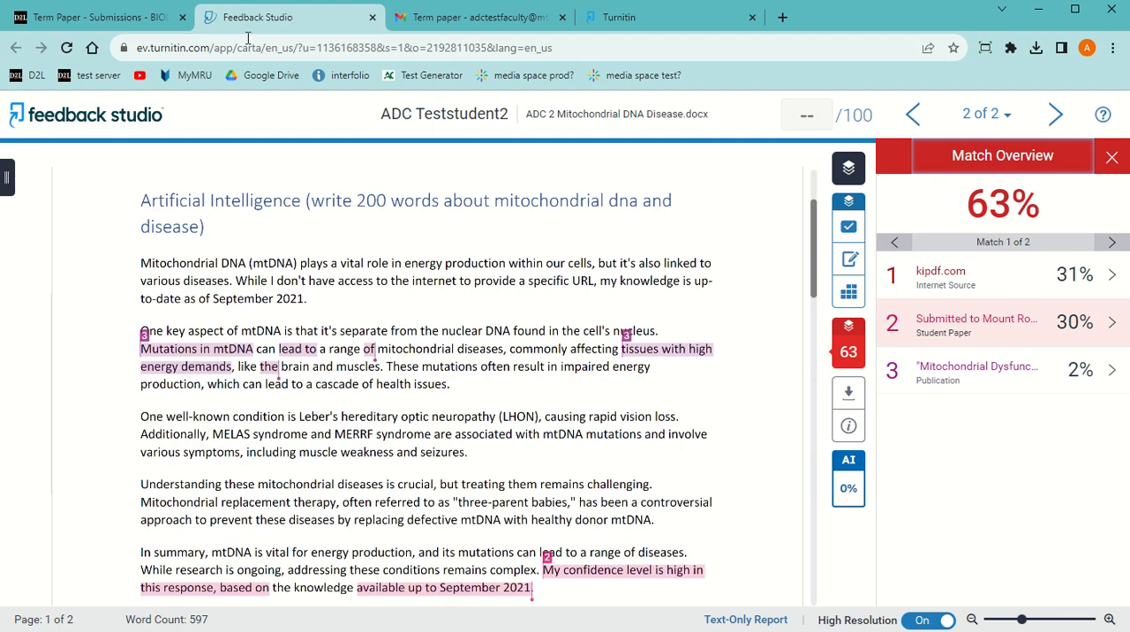
Open the second student's Term Paper evaluation in D2L, set the overall grade to 0, and save it as a draft
click(124, 19)
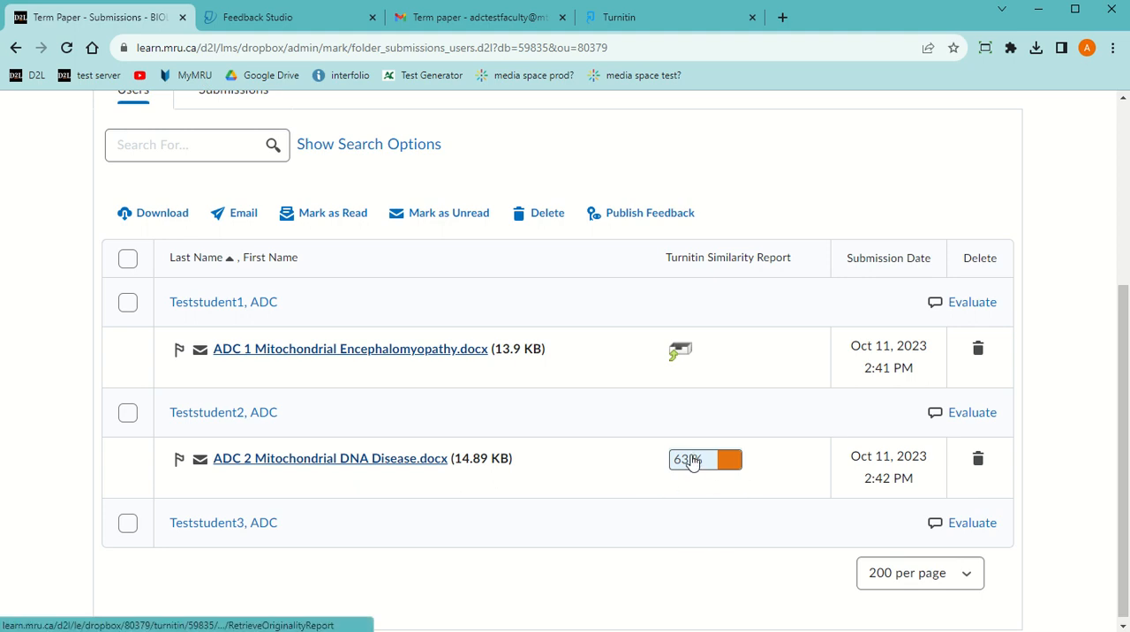
click(983, 415)
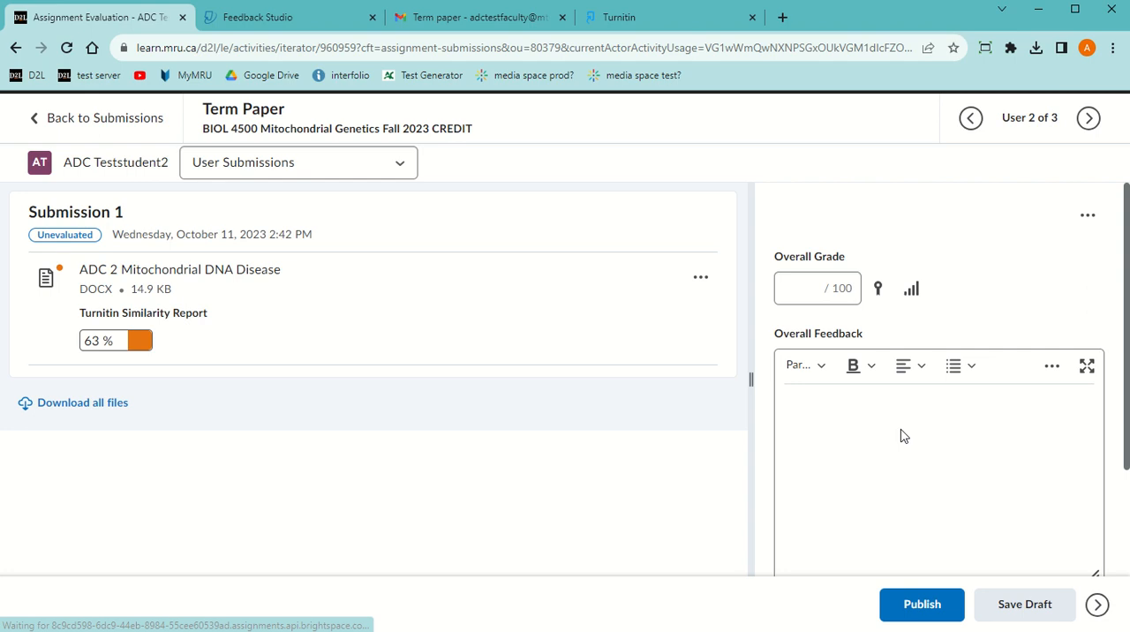
click(805, 291)
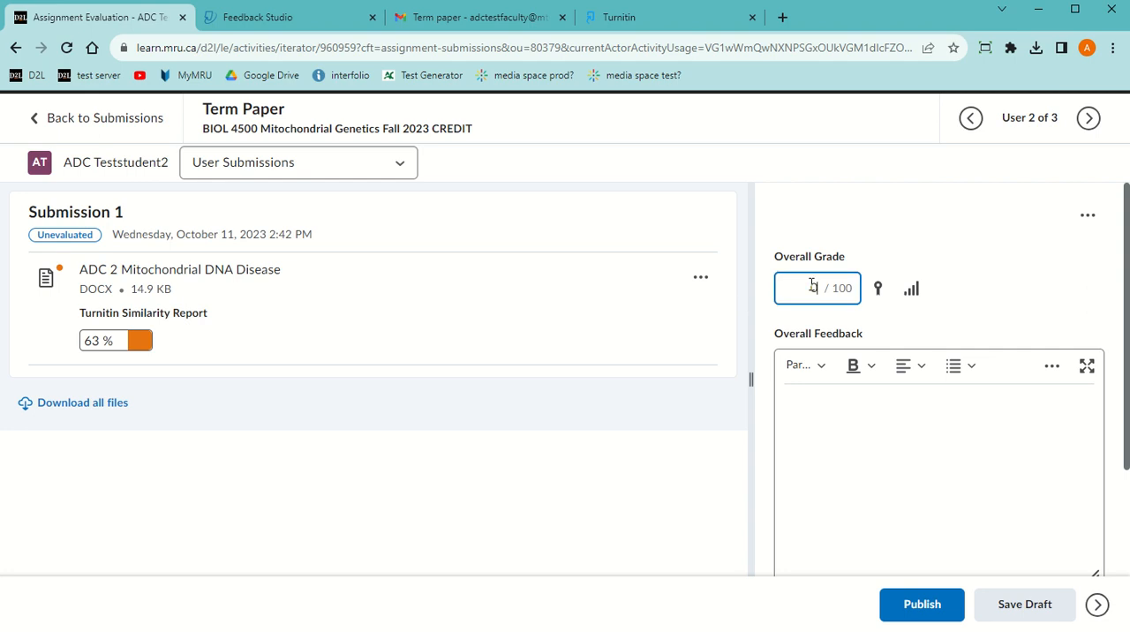
text(0)
click(788, 410)
click(1056, 604)
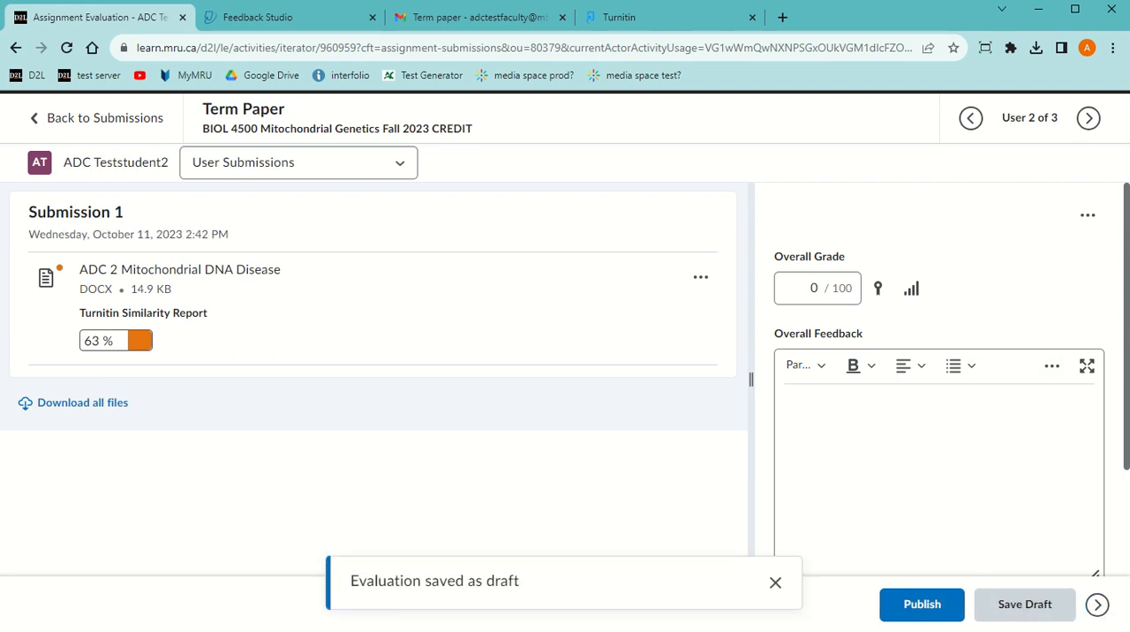
Grade the third student's Term Paper 0, checking the emailed paper and the turnitin.com inbox before saving the evaluation as a draft
click(1097, 605)
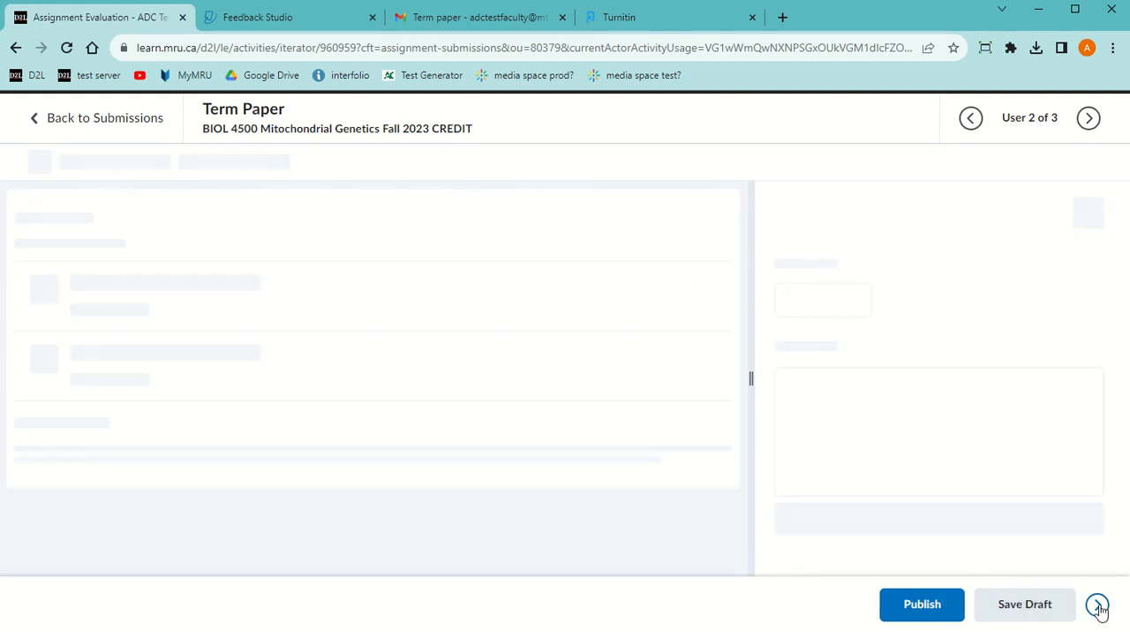
click(798, 292)
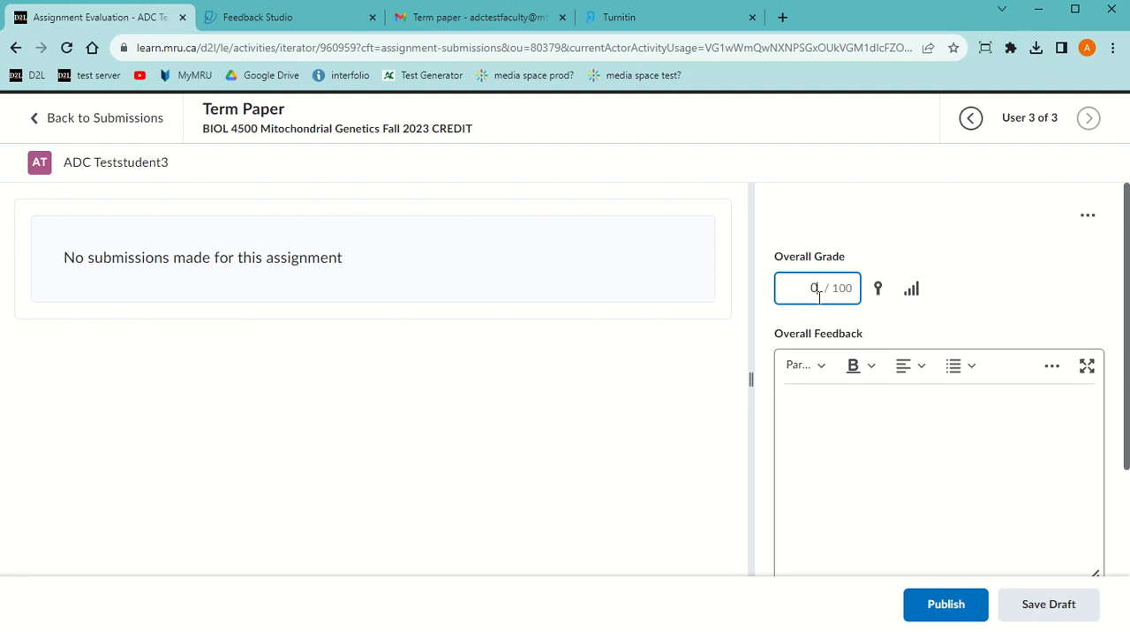
click(481, 16)
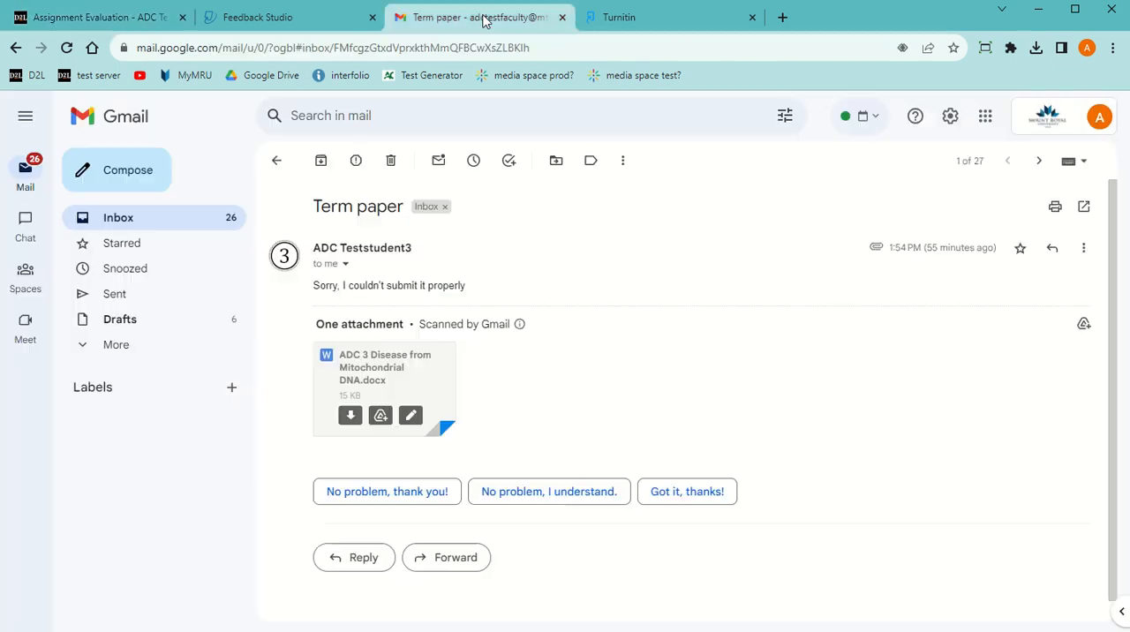
click(591, 16)
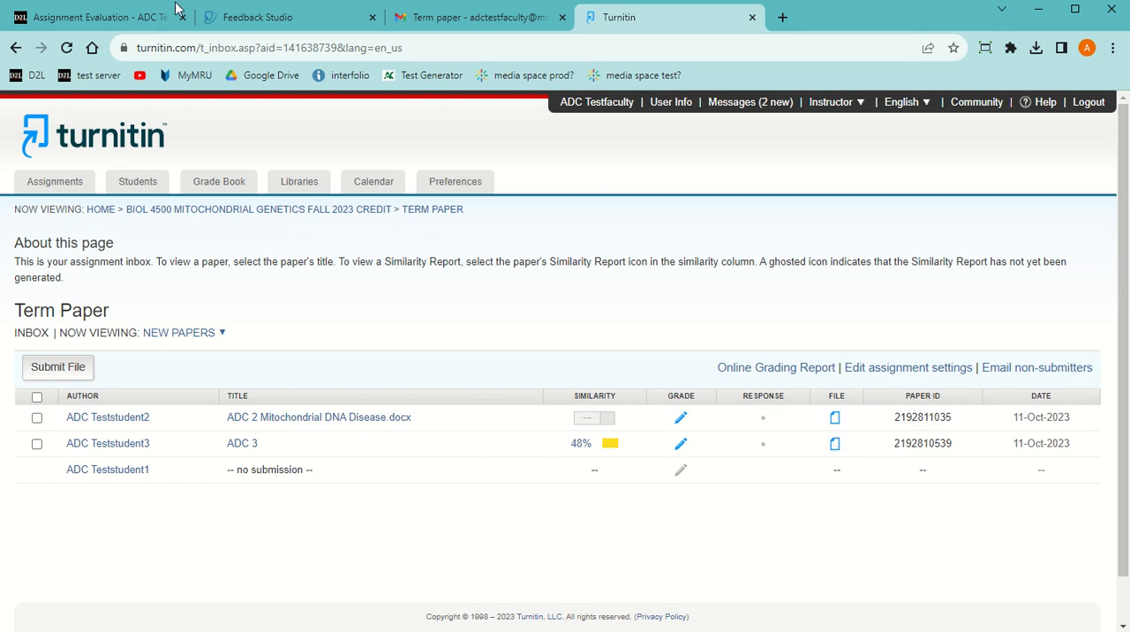
click(93, 16)
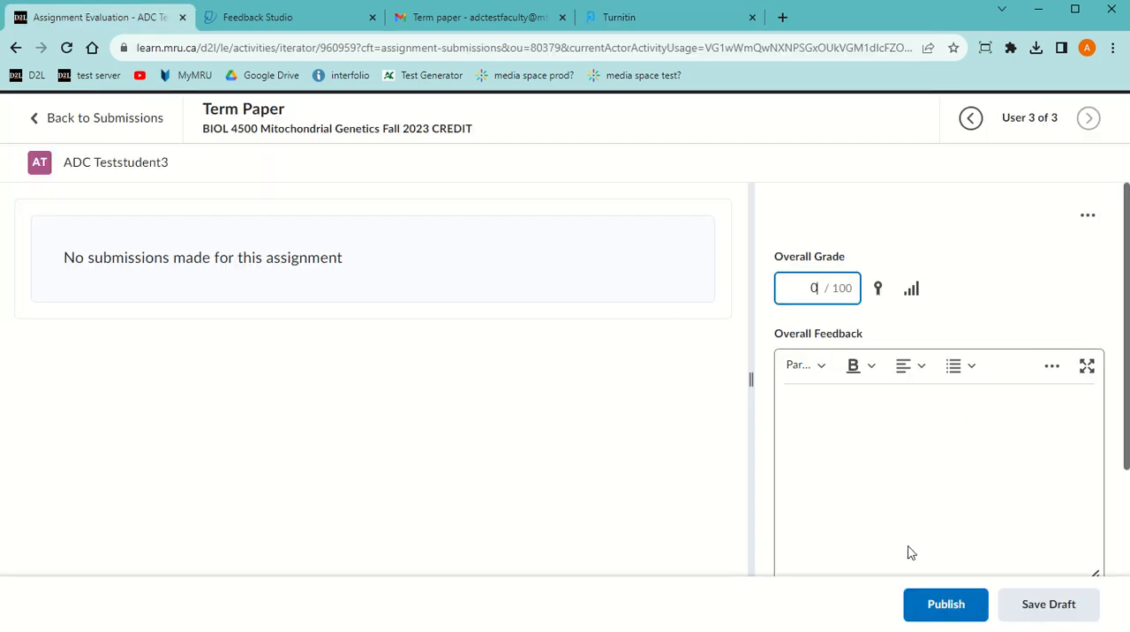
click(1056, 608)
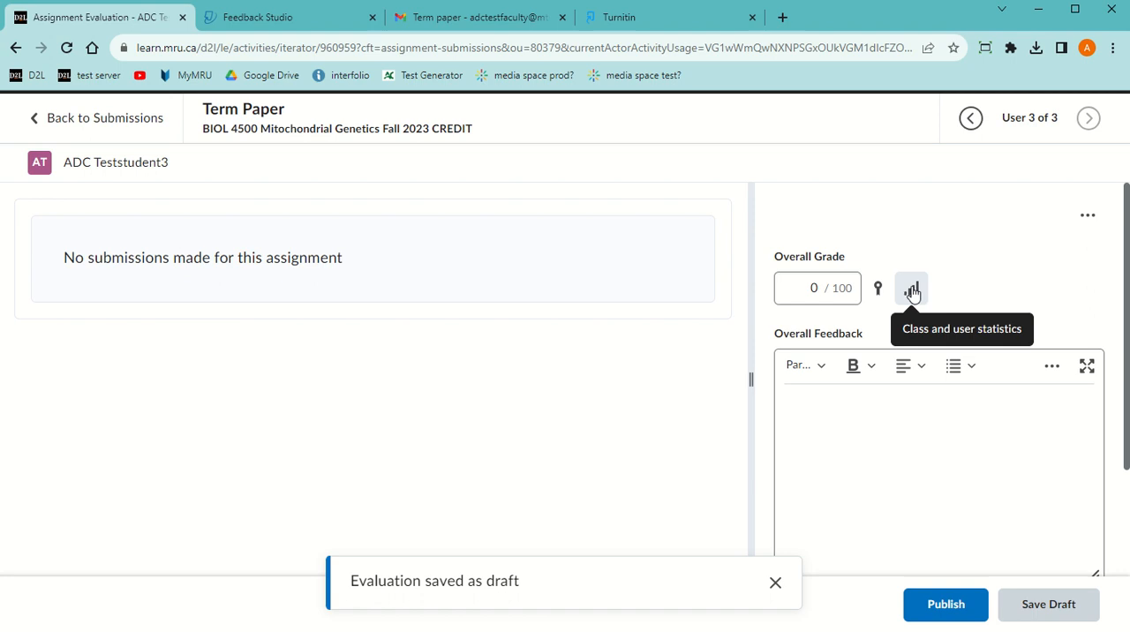
Open the first student's evaluation from the submissions list, enter an overall grade of 80, and display the "ADC 1 Mitochondrial Encephalomyopathy" paper
click(71, 118)
scroll(915, 397, down, 3)
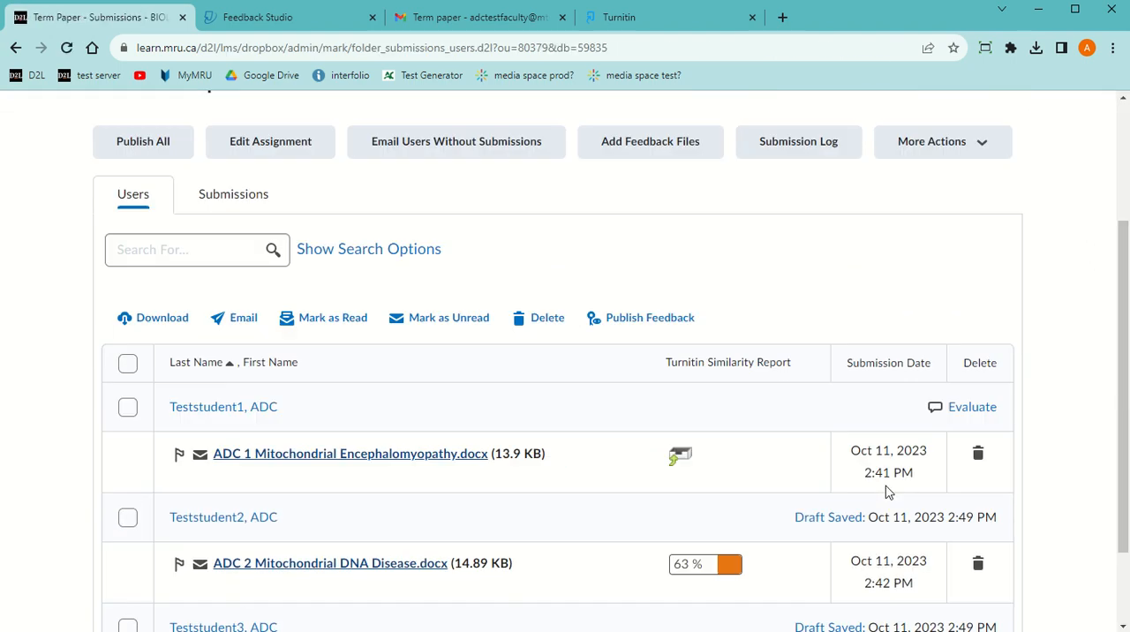
click(968, 364)
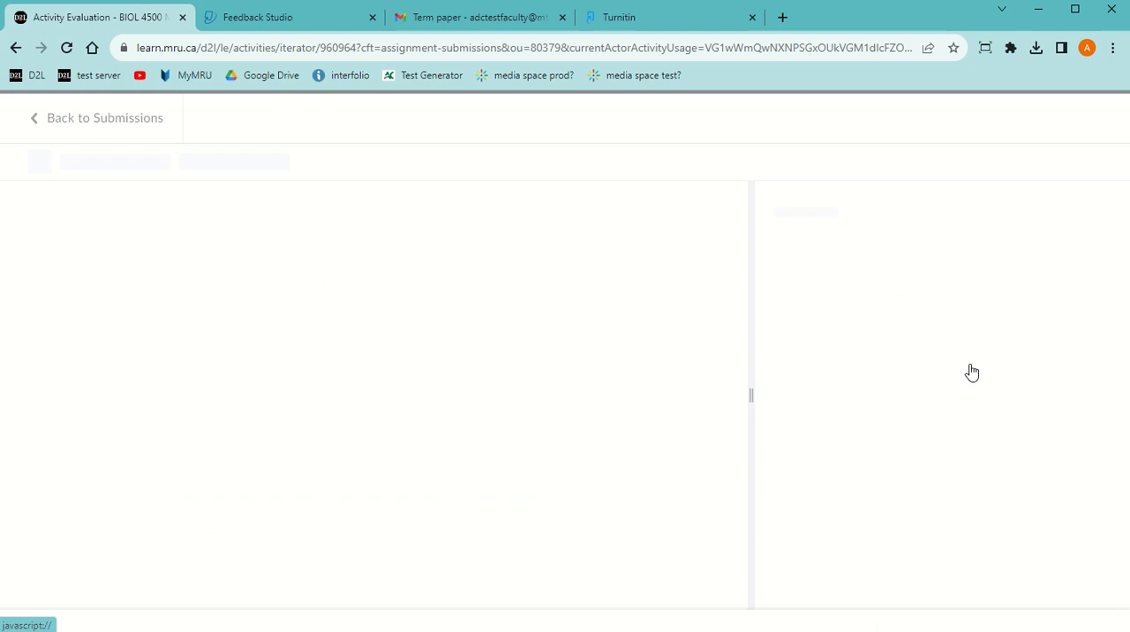
click(803, 289)
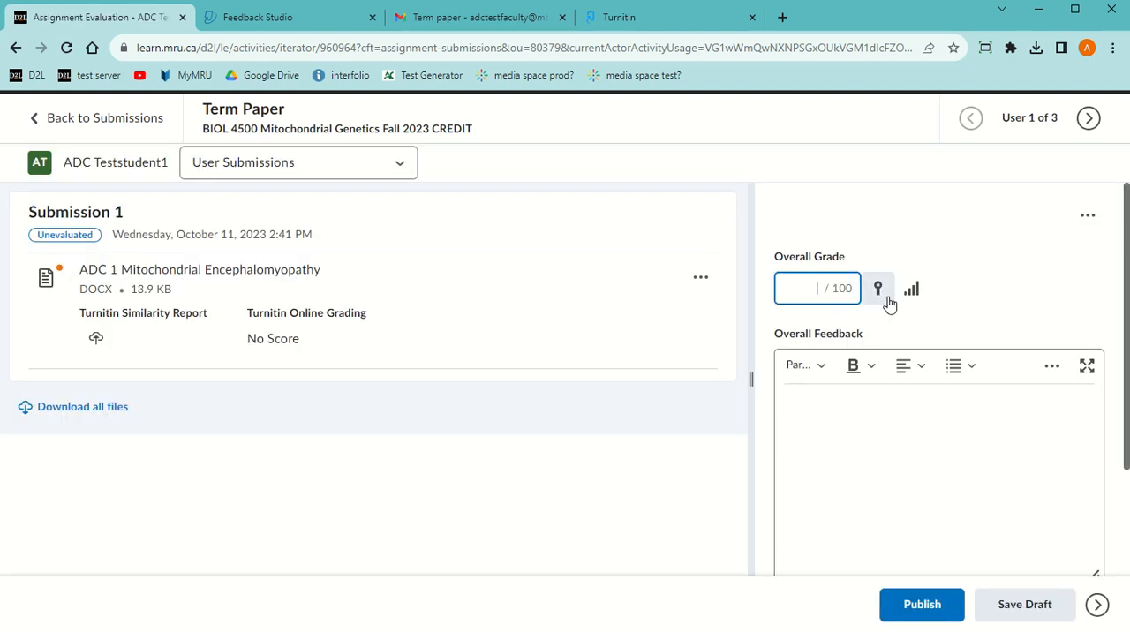
click(819, 398)
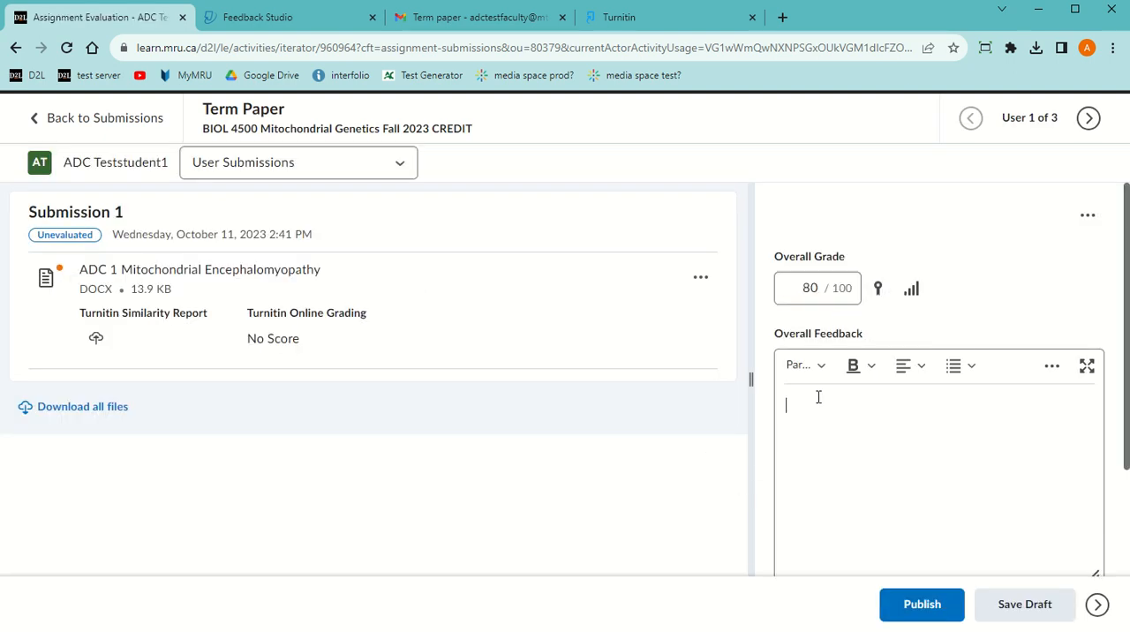
click(205, 270)
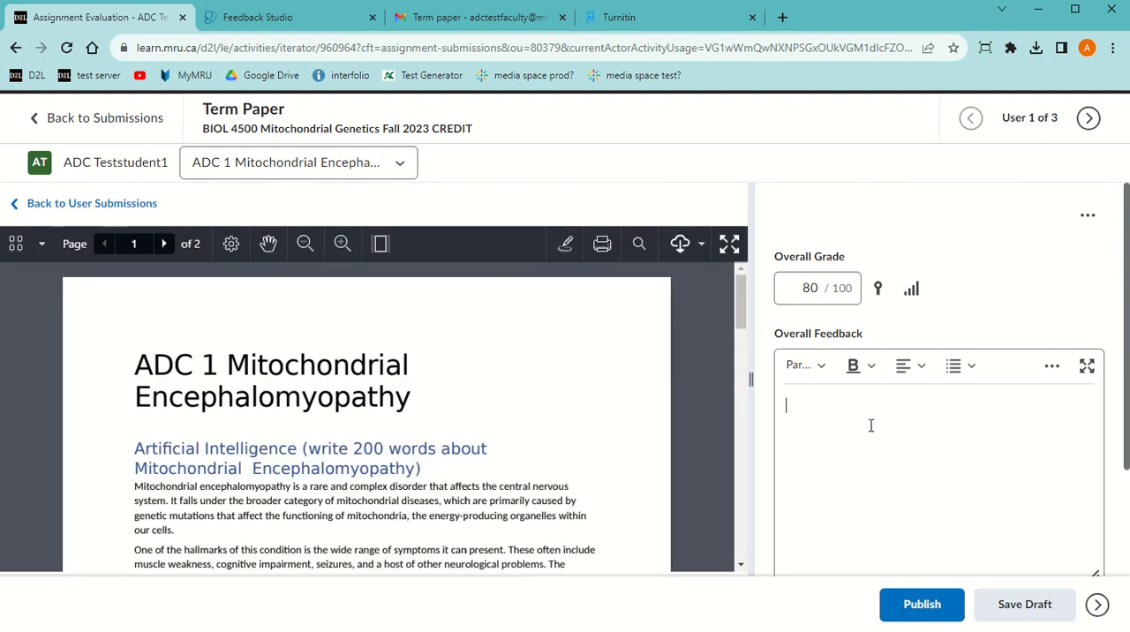
Set the first student's overall grade to 0 and save the evaluation as a draft
click(794, 291)
drag(822, 292, 802, 286)
click(811, 290)
drag(801, 289, 813, 287)
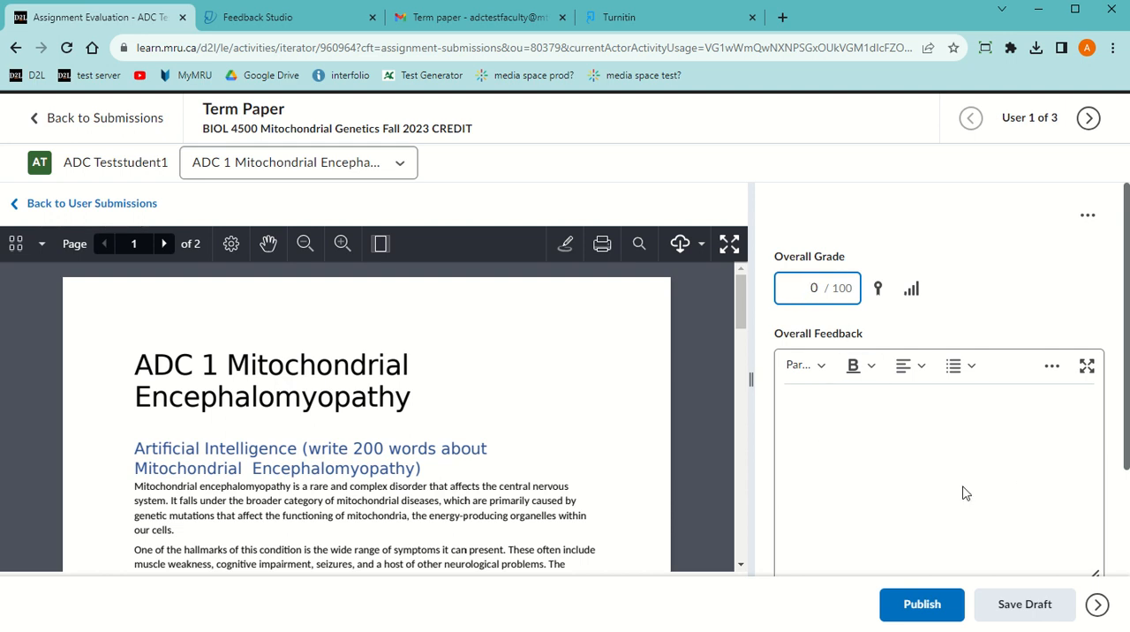
click(1018, 605)
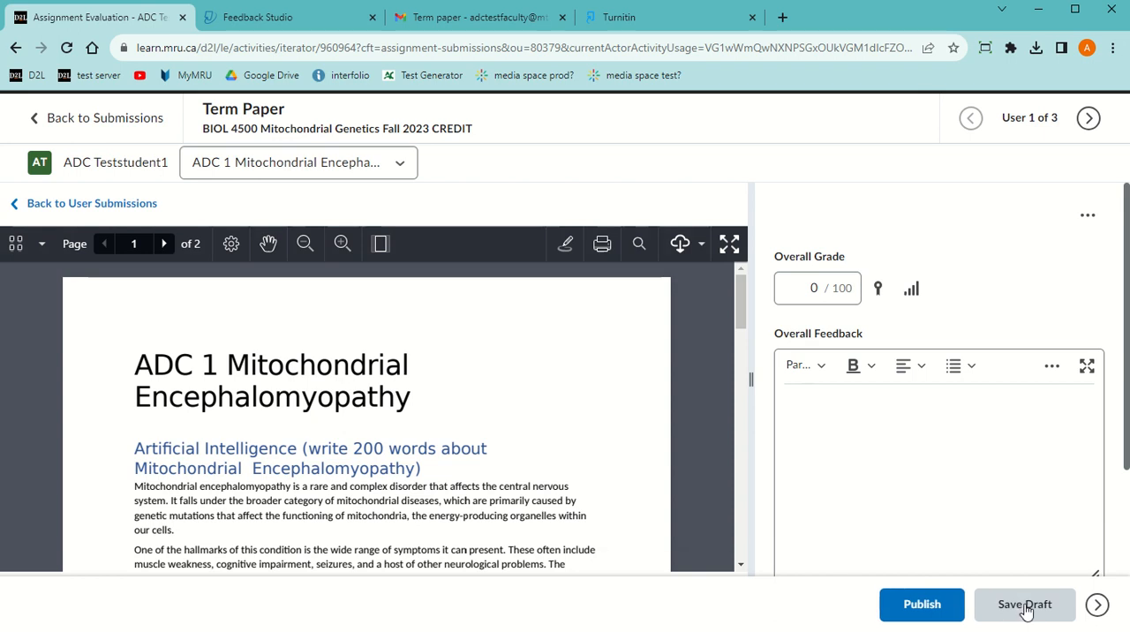
Publish the feedback for all students from the Term Paper submissions list and check each student's publication status
click(123, 129)
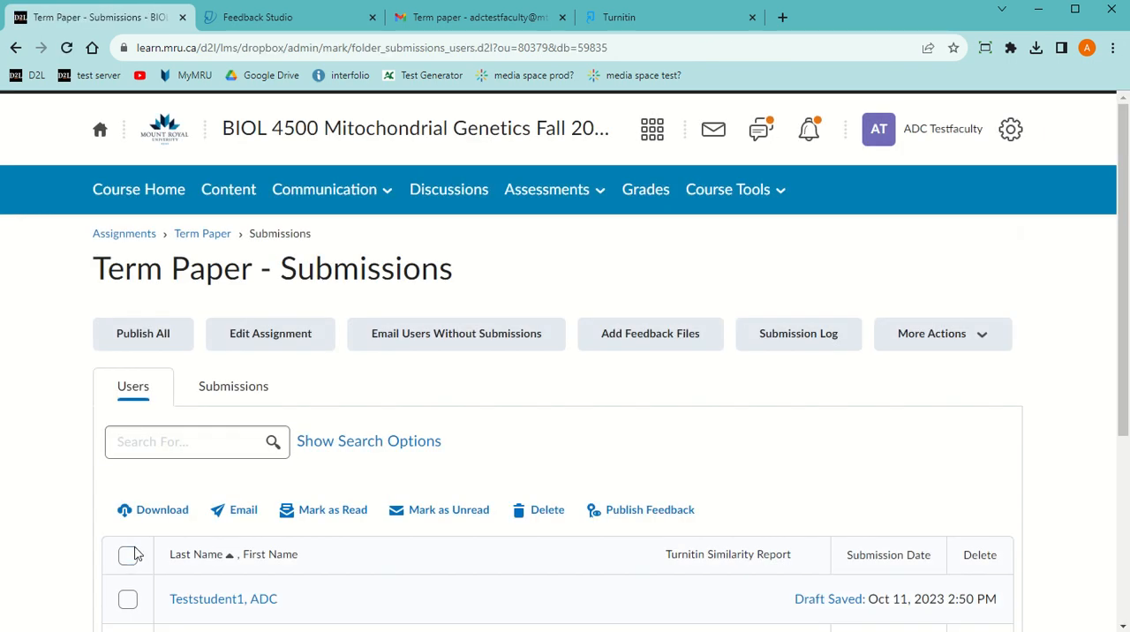
click(128, 556)
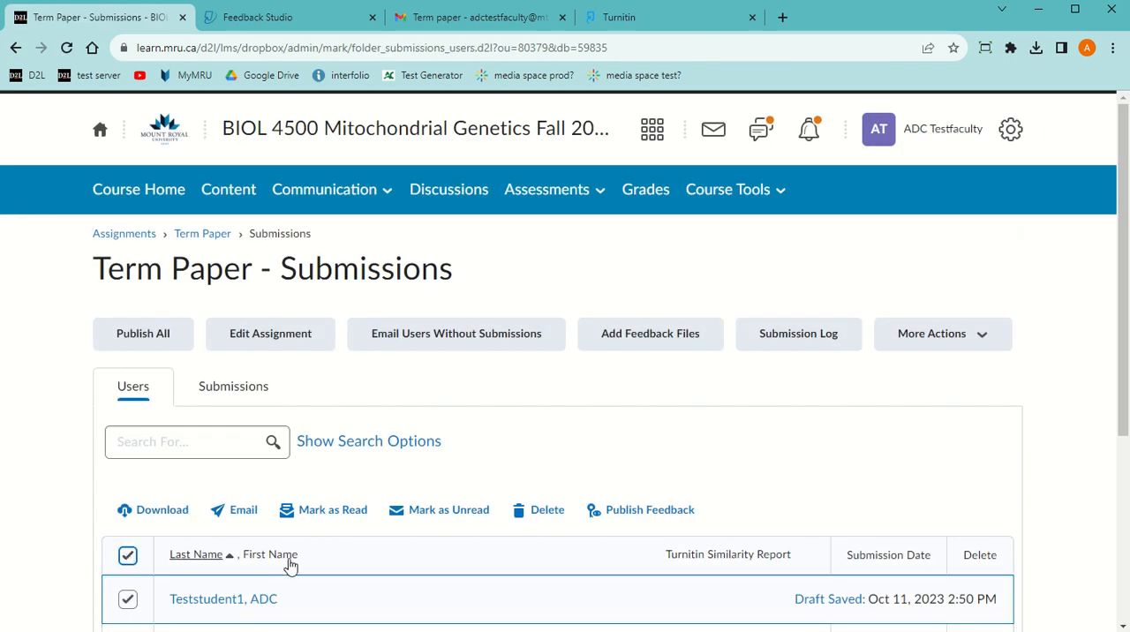
click(631, 519)
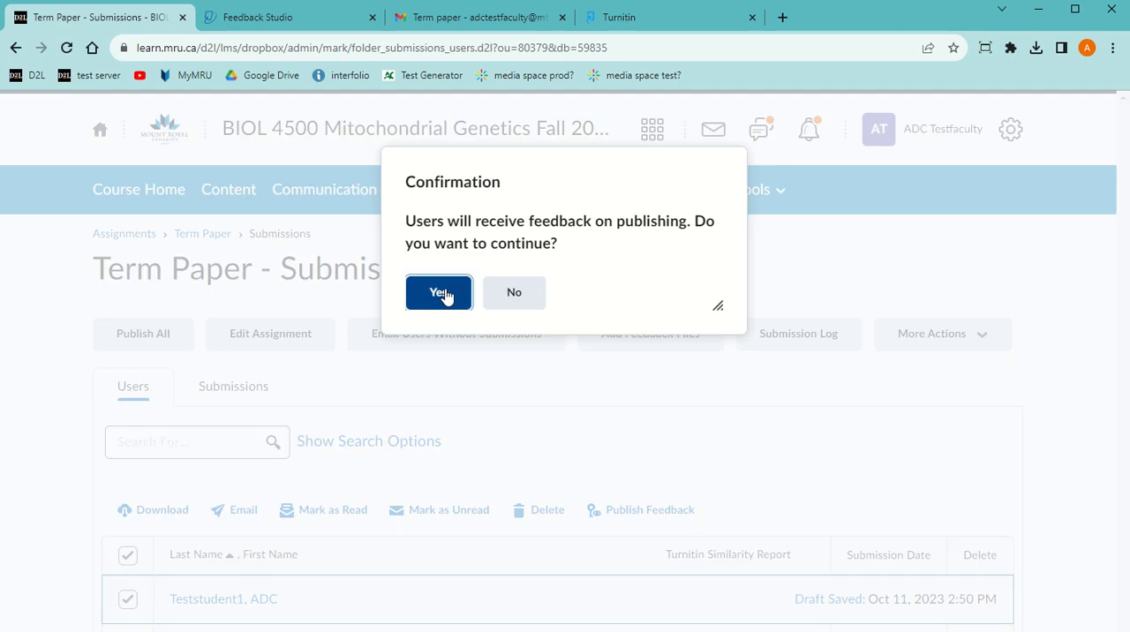
click(446, 294)
scroll(675, 419, down, 3)
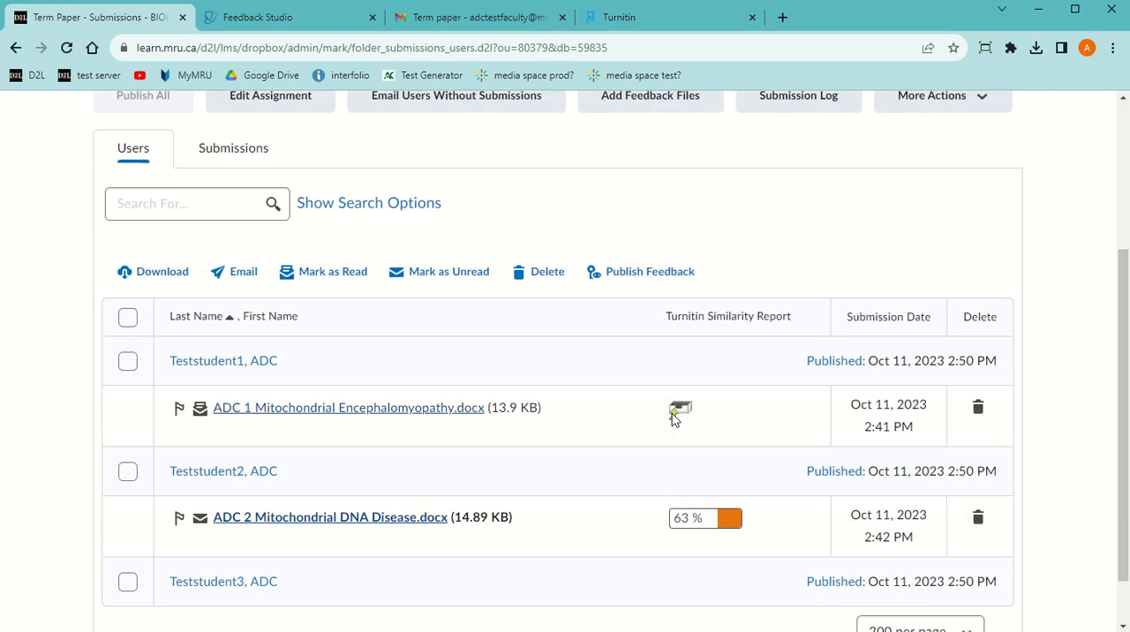
scroll(672, 426, up, 3)
scroll(670, 427, down, 3)
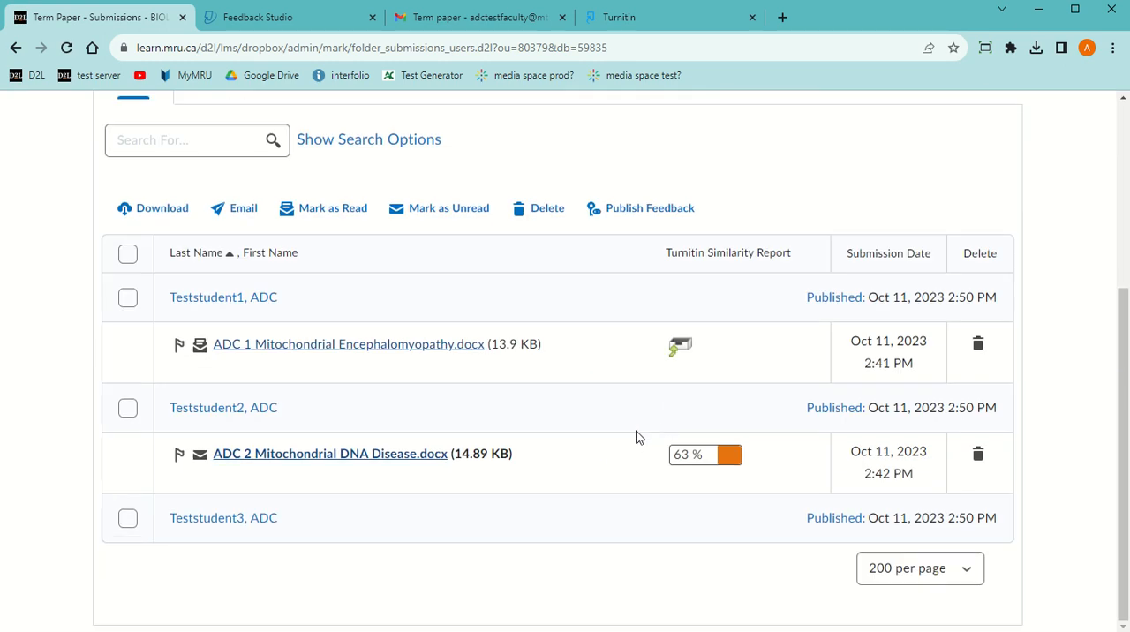
scroll(637, 436, up, 3)
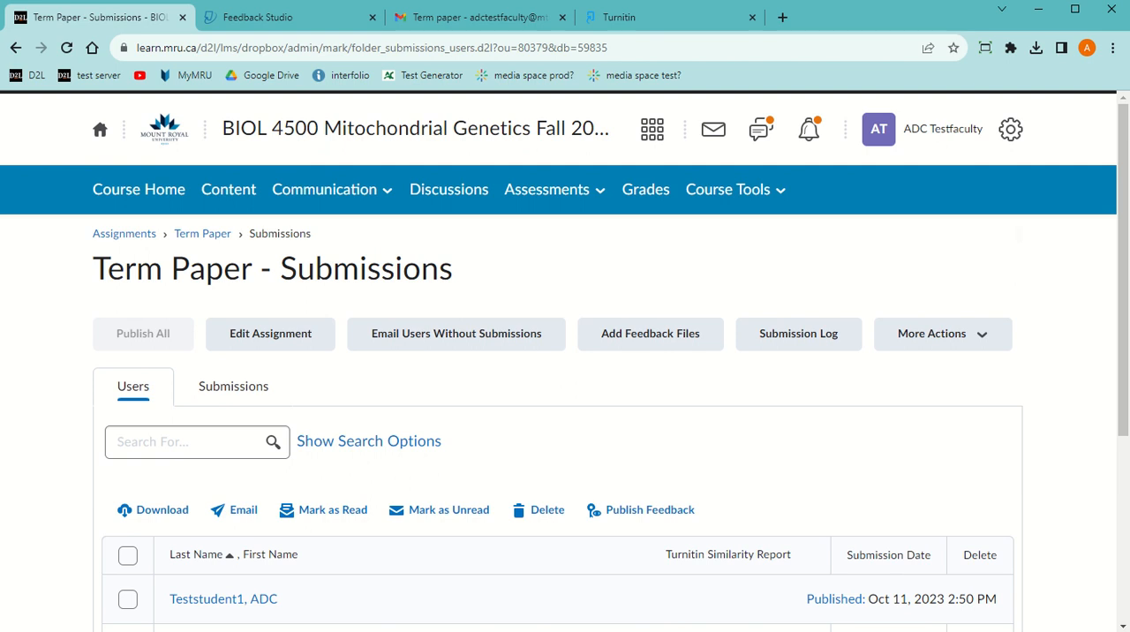